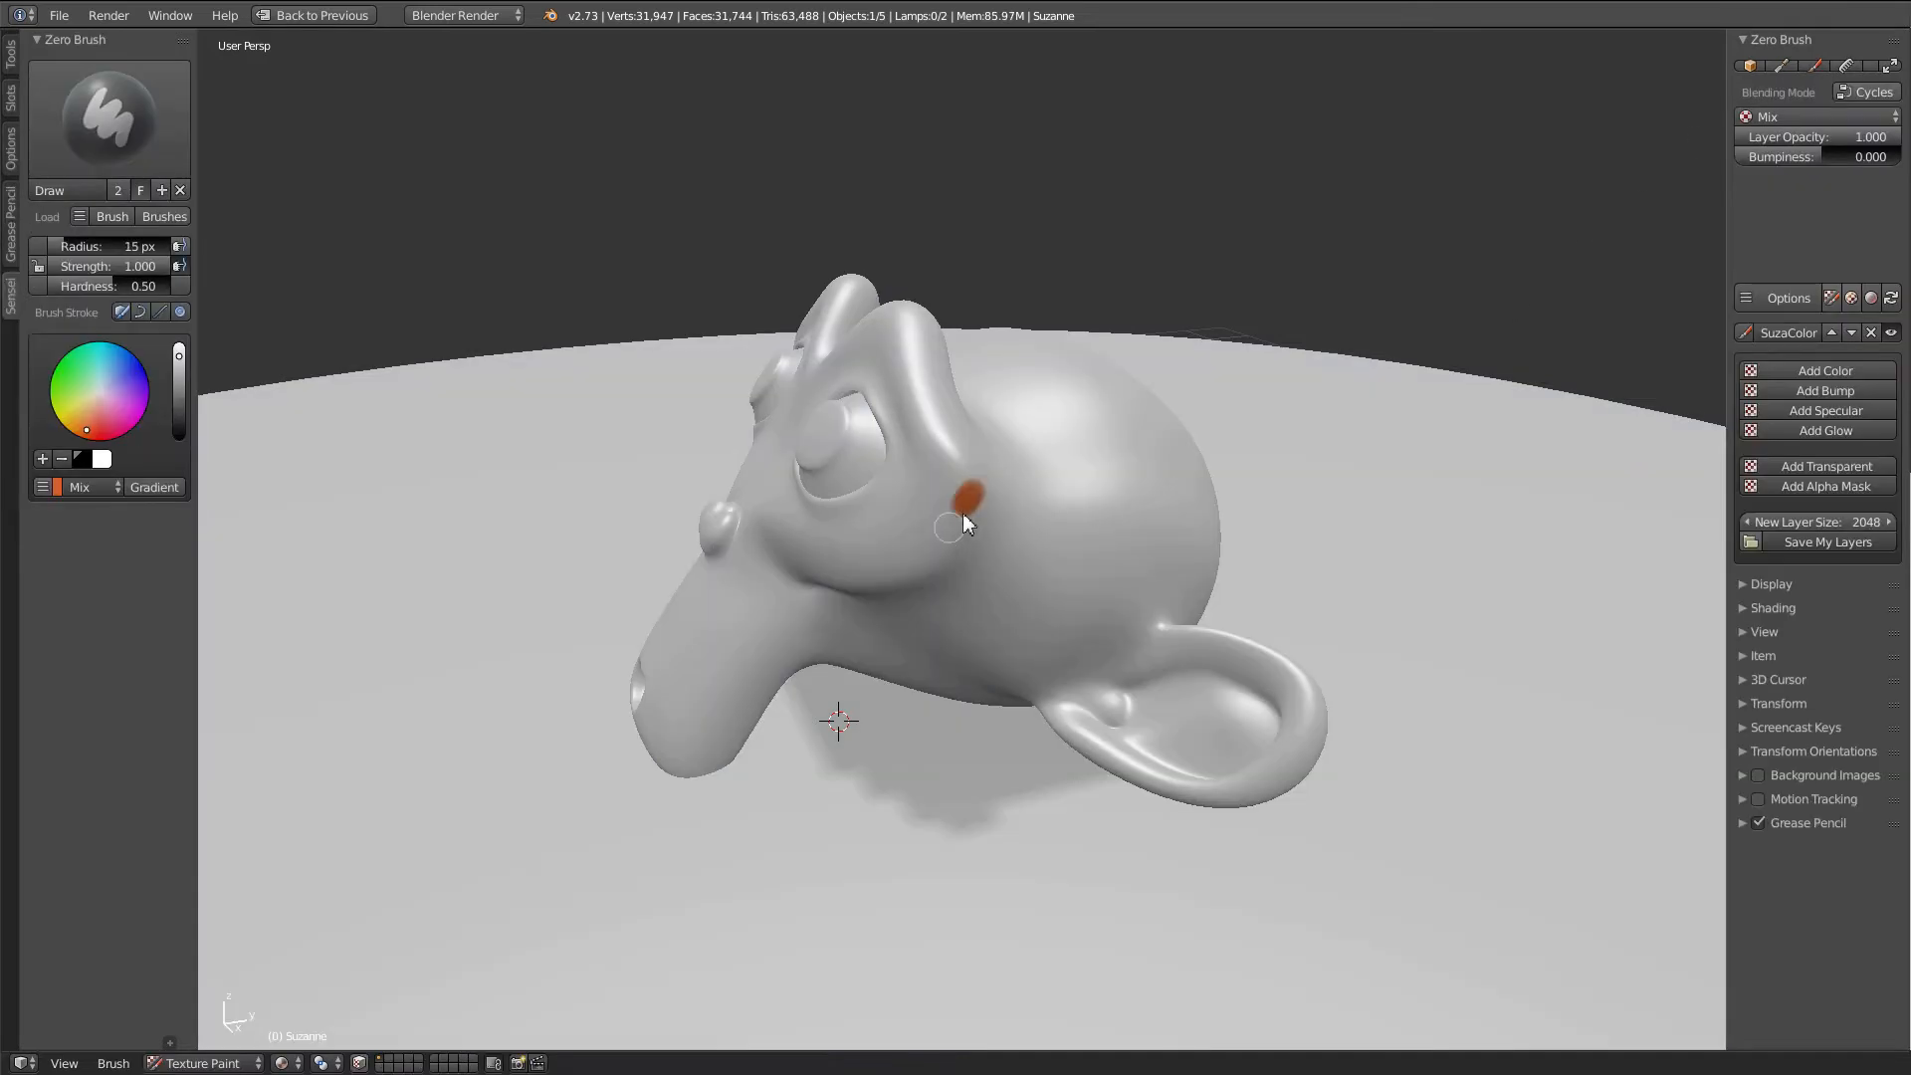
# Step: Paint orange zigzags on the side of the monkey head and compare them in Cycles and Blender Render
pyautogui.moveTo(1095, 559)
pyautogui.mouseDown(button='middle')
pyautogui.moveTo(1036, 571)
pyautogui.moveTo(1043, 493)
pyautogui.moveTo(1528, 240)
pyautogui.mouseUp(button='middle')
pyautogui.click(1865, 93)
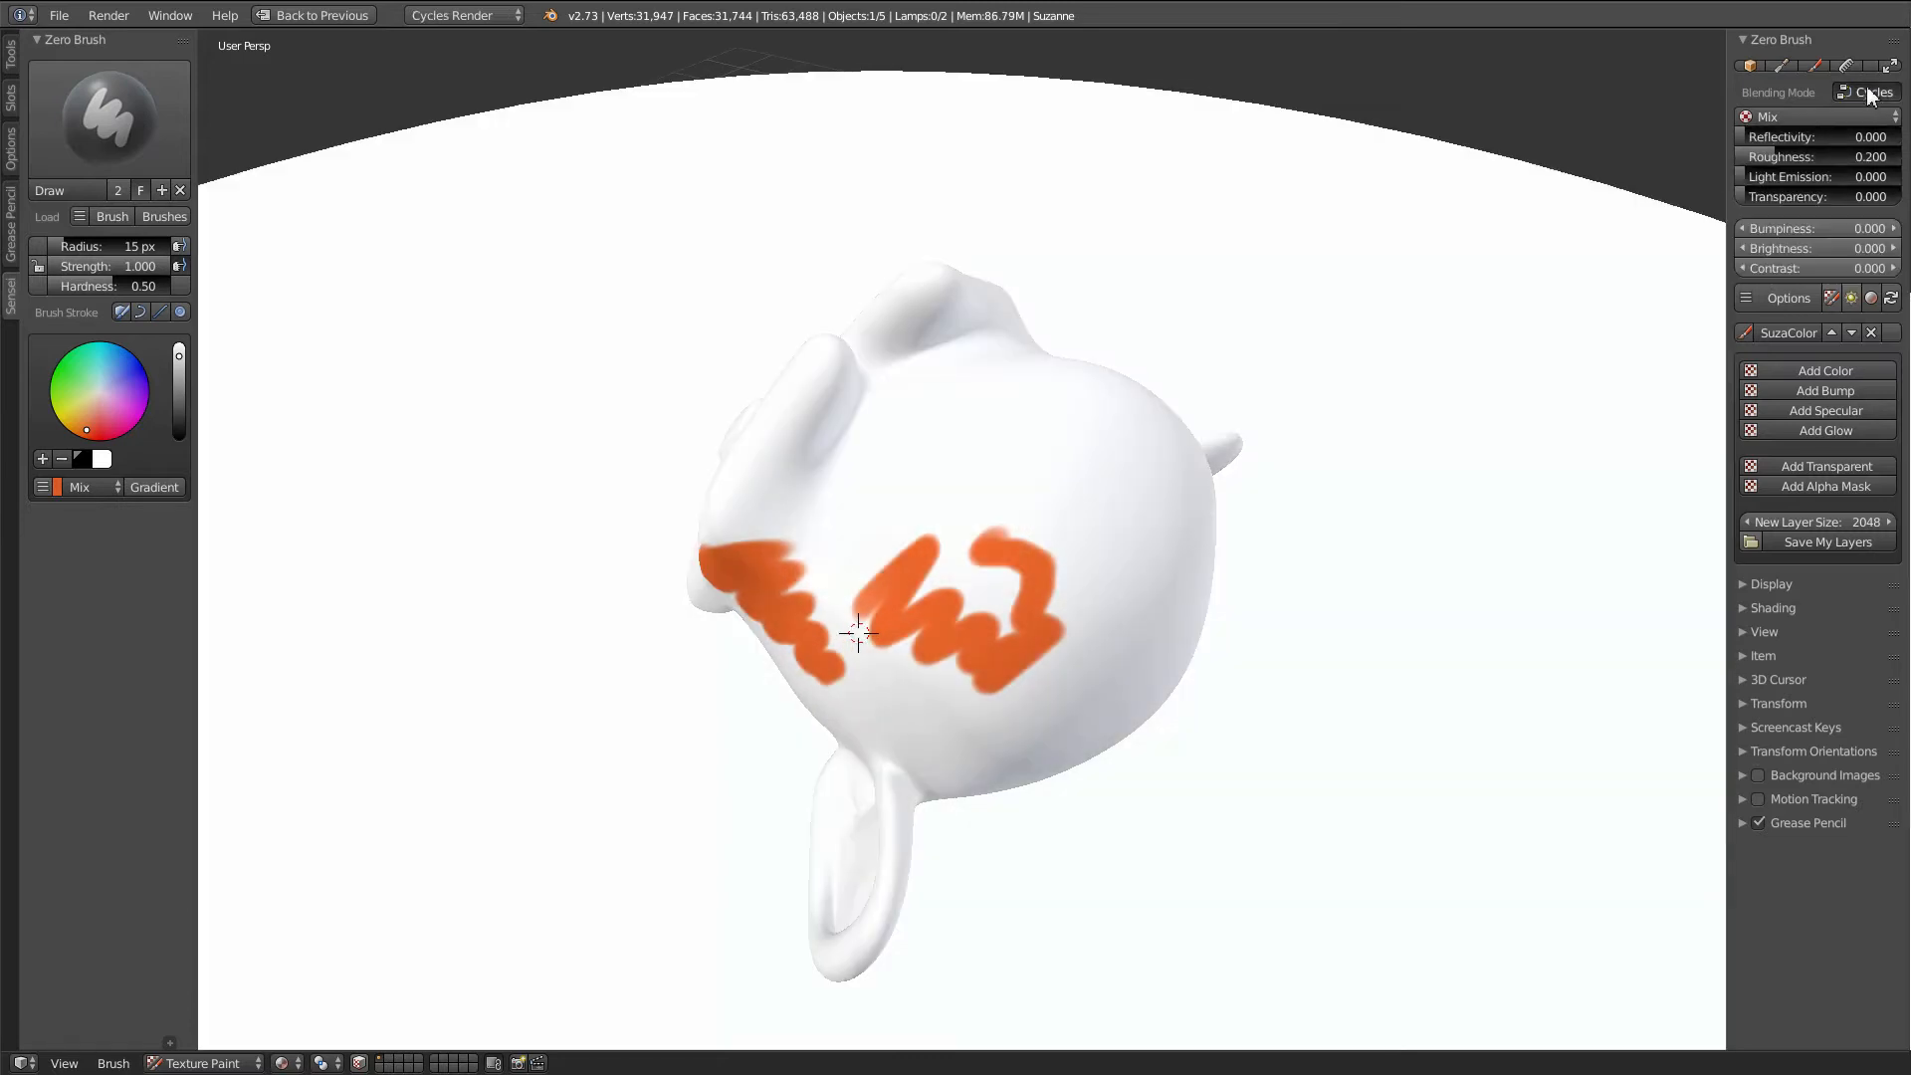
pyautogui.moveTo(899, 521)
pyautogui.mouseDown(button='middle')
pyautogui.moveTo(946, 523)
pyautogui.moveTo(1035, 480)
pyautogui.moveTo(1053, 529)
pyautogui.moveTo(972, 600)
pyautogui.moveTo(1078, 546)
pyautogui.mouseUp(button='middle')
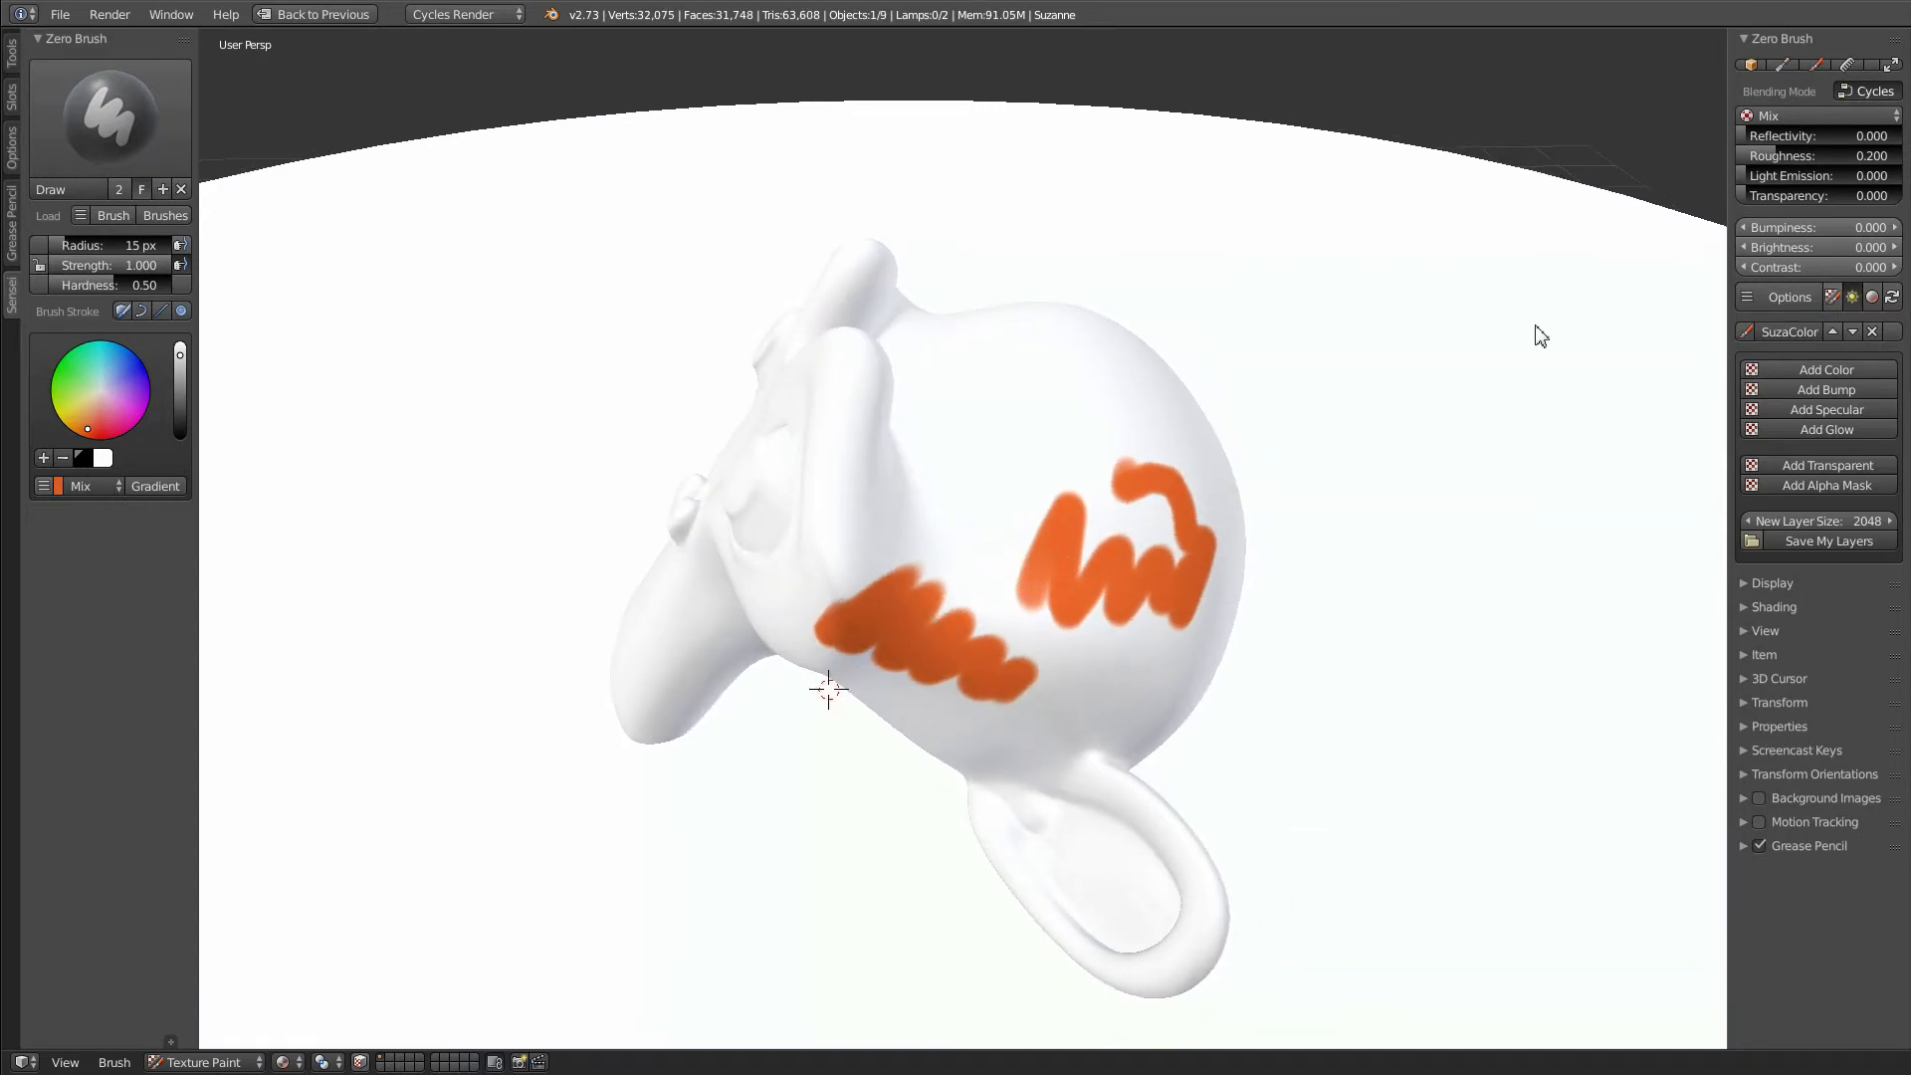
pyautogui.click(1875, 91)
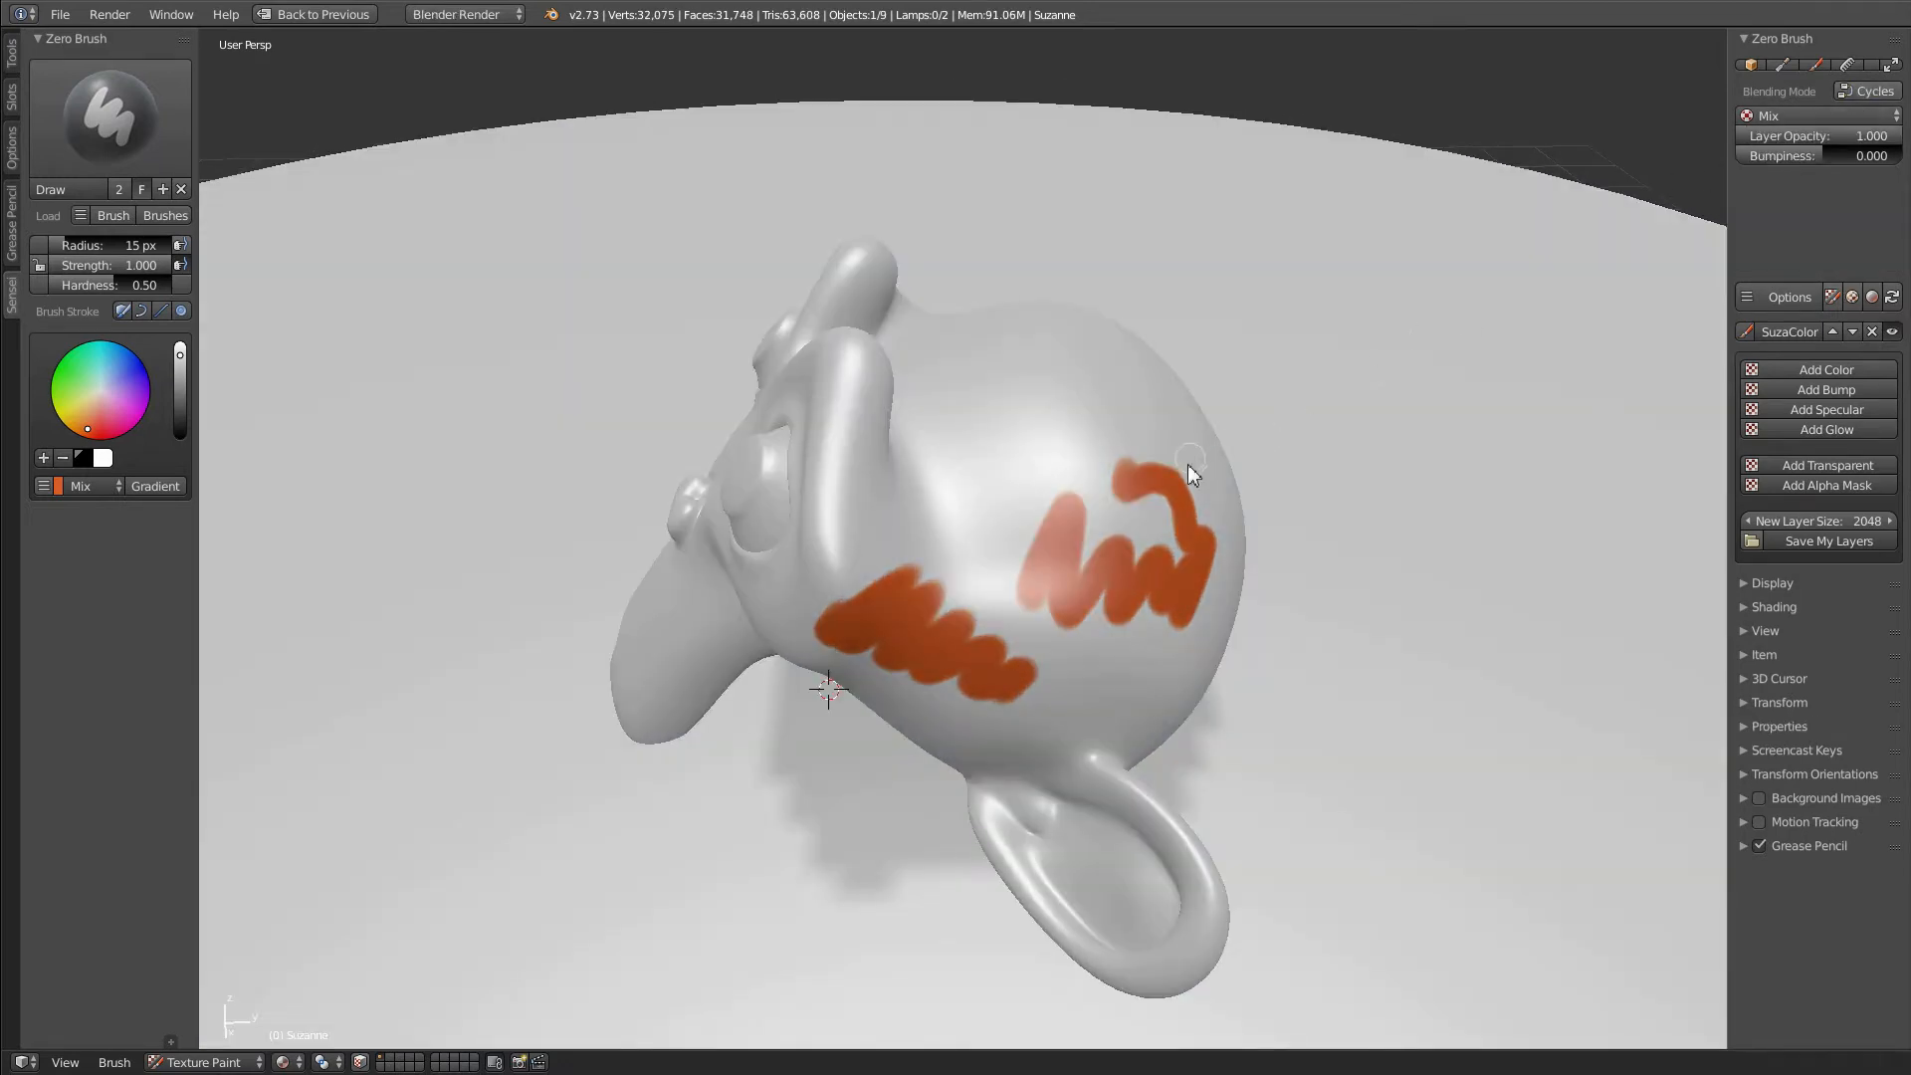
# Step: Add a second color layer and paint blue zigzags over the orange strokes on the monkey head
pyautogui.moveTo(1188, 464); pyautogui.dragTo(1121, 445, button='middle')
pyautogui.moveTo(1015, 316); pyautogui.dragTo(1383, 426, button='middle')
pyautogui.click(1855, 369)
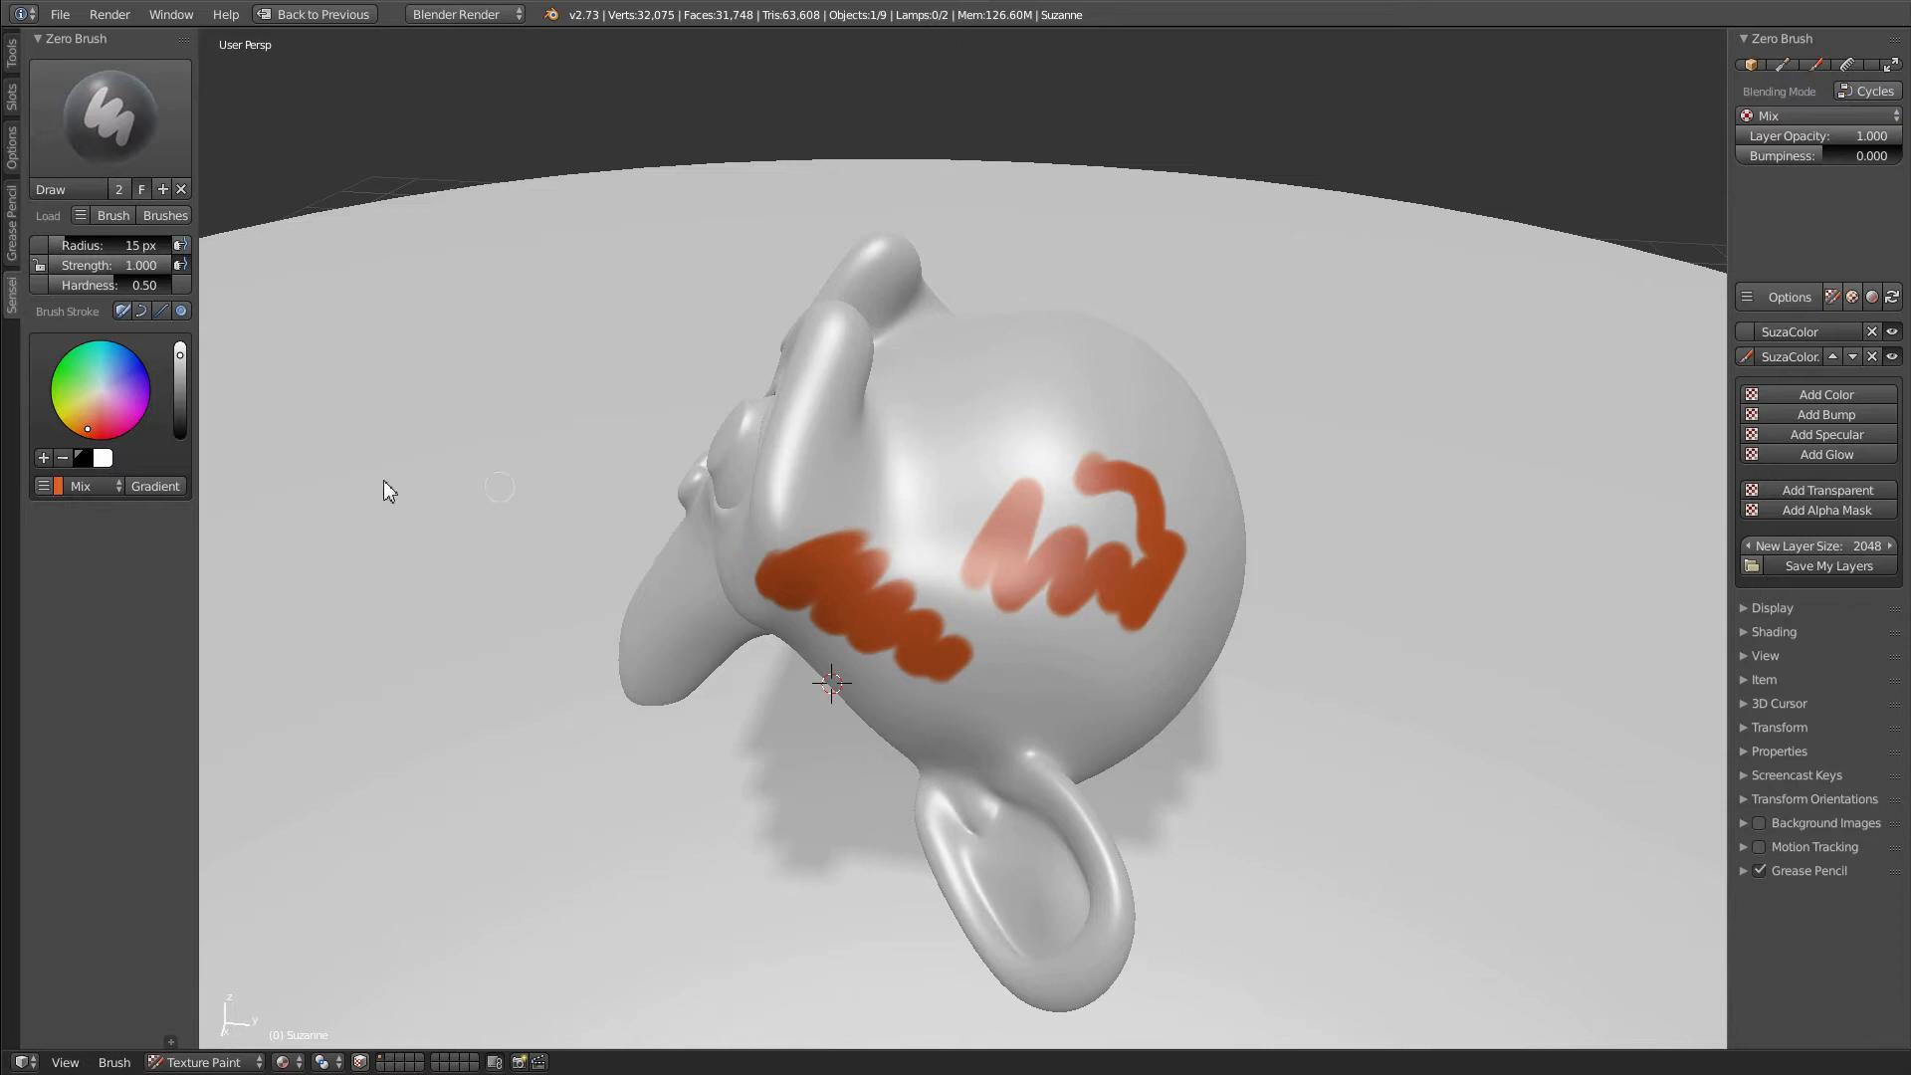
pyautogui.moveTo(106, 395); pyautogui.dragTo(142, 363)
pyautogui.moveTo(909, 537)
pyautogui.mouseDown()
pyautogui.moveTo(1017, 518)
pyautogui.moveTo(1154, 610)
pyautogui.moveTo(1039, 469)
pyautogui.moveTo(1145, 438)
pyautogui.mouseUp()
pyautogui.moveTo(1162, 497)
pyautogui.mouseDown(button='middle')
pyautogui.moveTo(1197, 492)
pyautogui.moveTo(1178, 506)
pyautogui.mouseUp(button='middle')
pyautogui.moveTo(1492, 450); pyautogui.dragTo(1504, 433, button='middle')
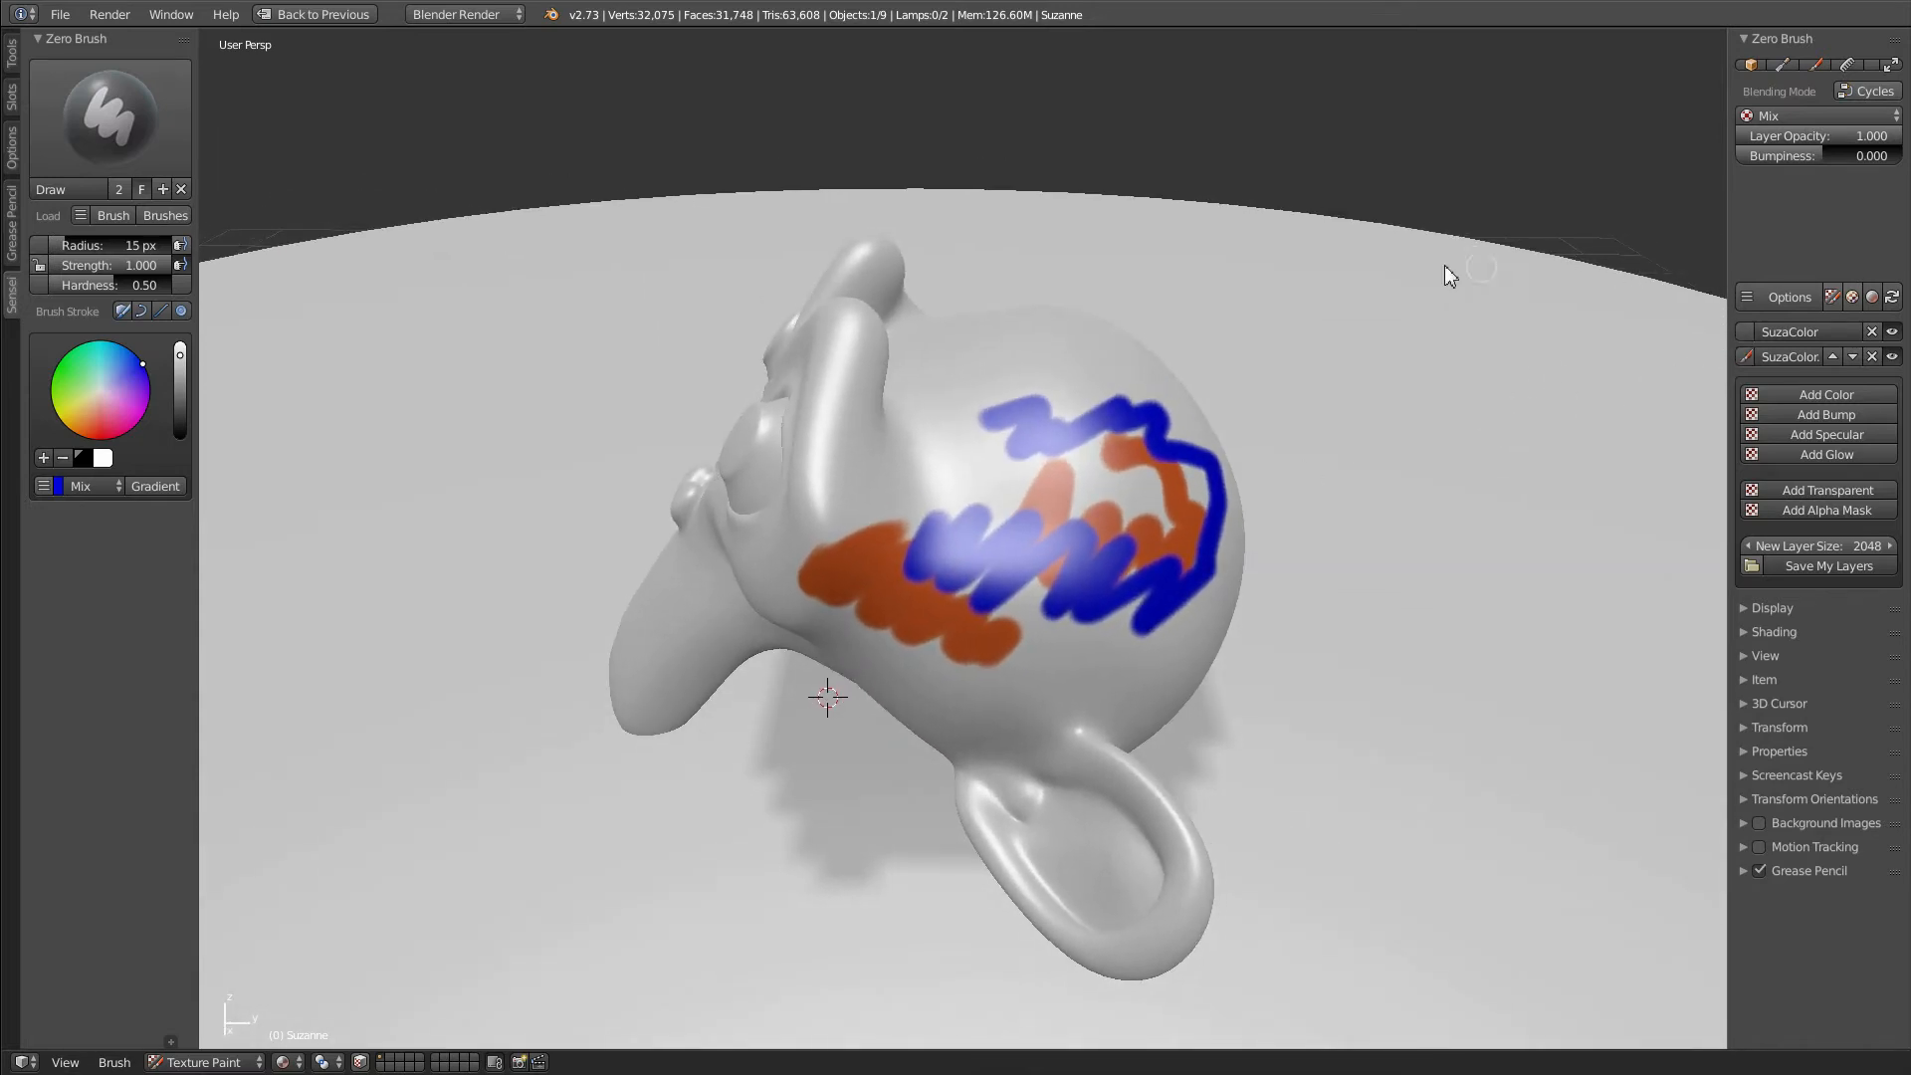
# Step: Preview the SuzaColor.001 and SuzaColor layers one at a time in Cycles and return to Blender Render
pyautogui.click(1868, 92)
pyautogui.moveTo(1520, 353)
pyautogui.mouseDown(button='middle')
pyautogui.moveTo(1488, 375)
pyautogui.moveTo(1538, 371)
pyautogui.mouseUp(button='middle')
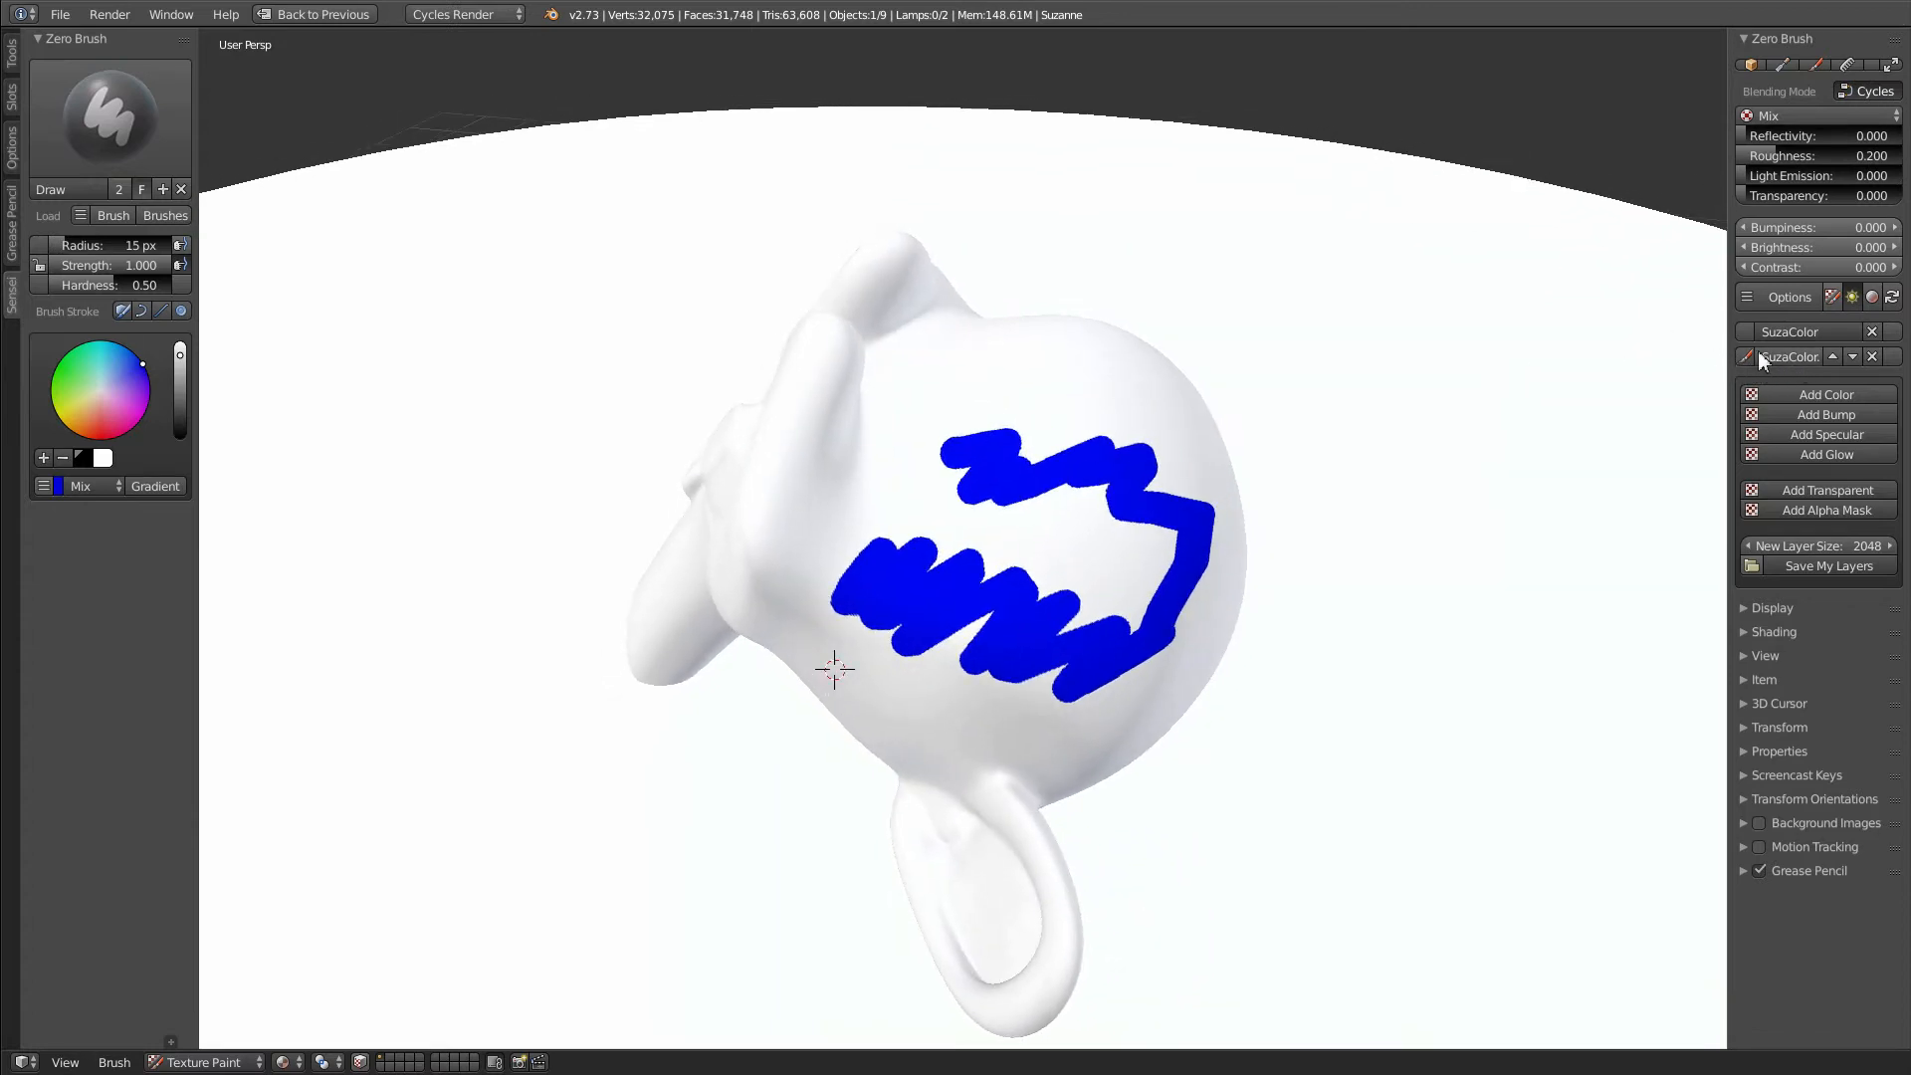
pyautogui.click(1748, 335)
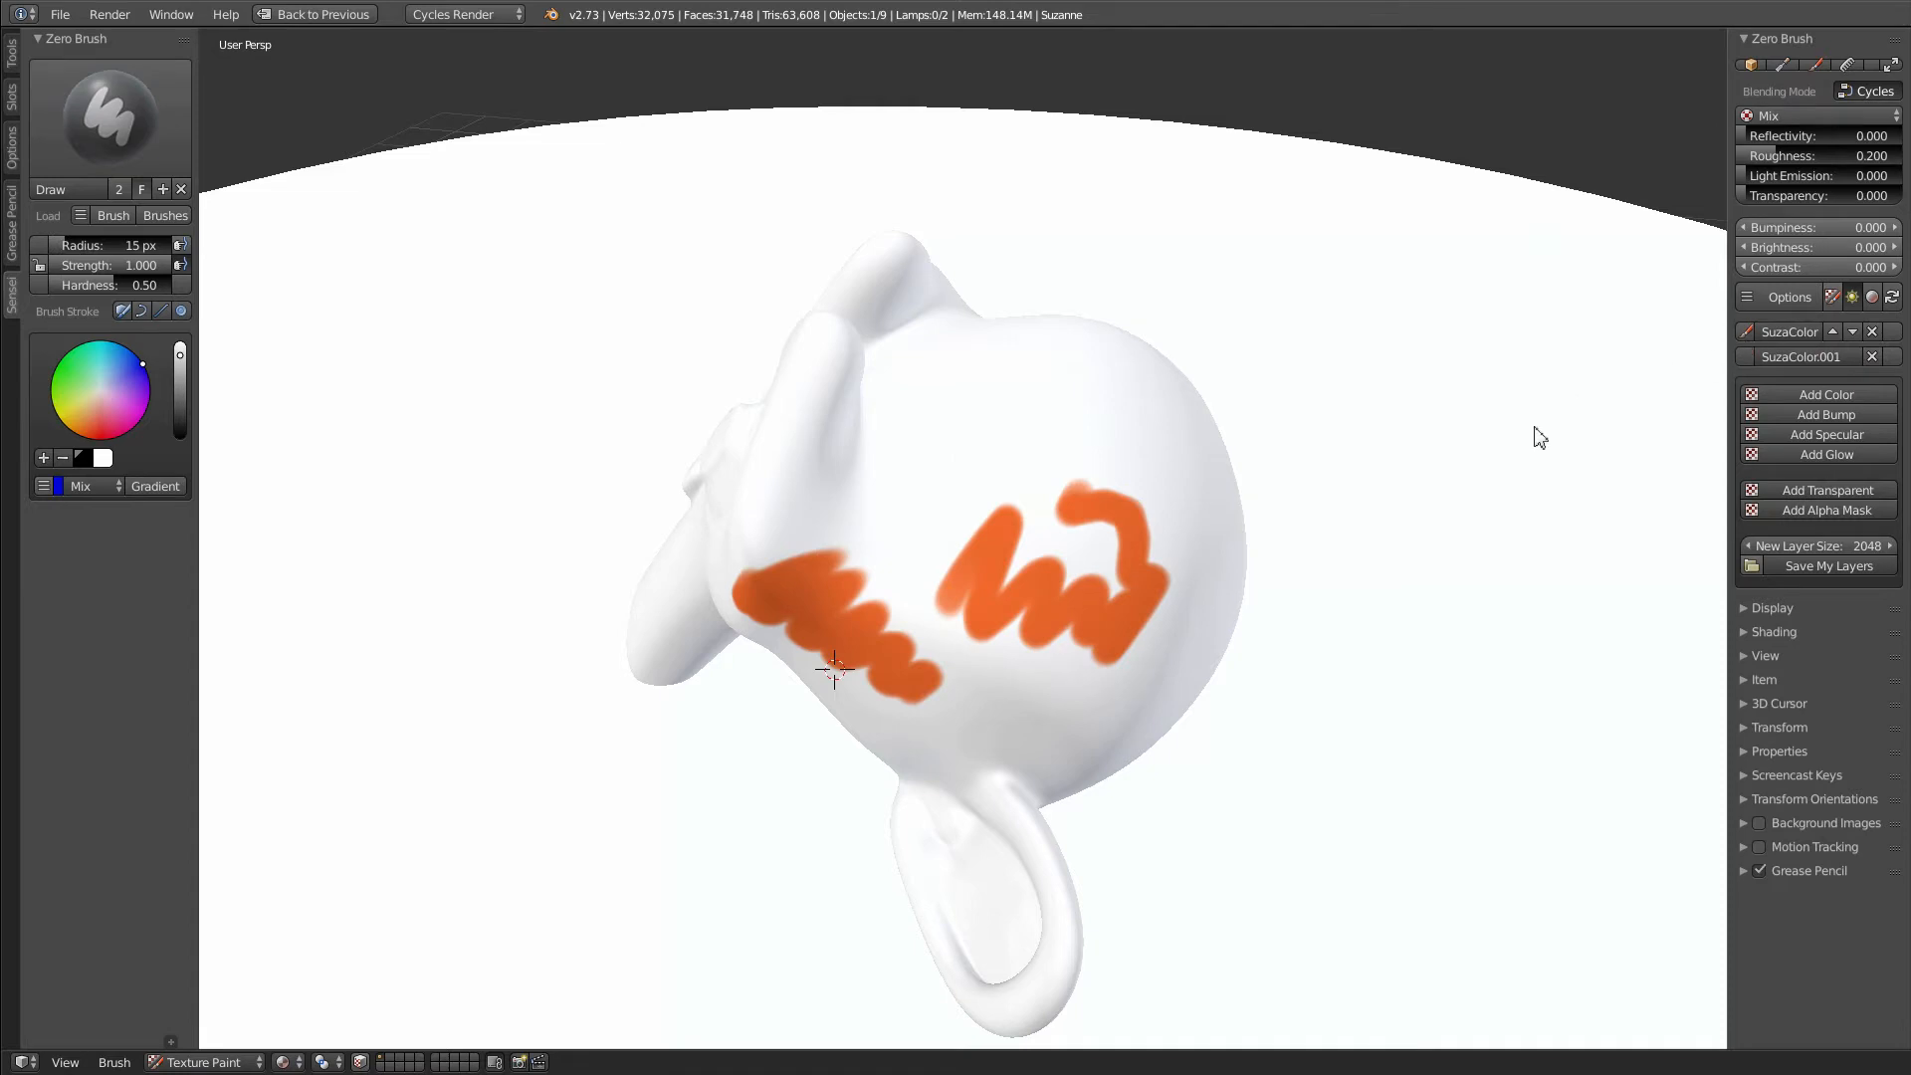
pyautogui.moveTo(1569, 398); pyautogui.dragTo(1569, 424, button='middle')
pyautogui.moveTo(1125, 539)
pyautogui.mouseDown(button='middle')
pyautogui.moveTo(1091, 541)
pyautogui.moveTo(1284, 545)
pyautogui.mouseUp(button='middle')
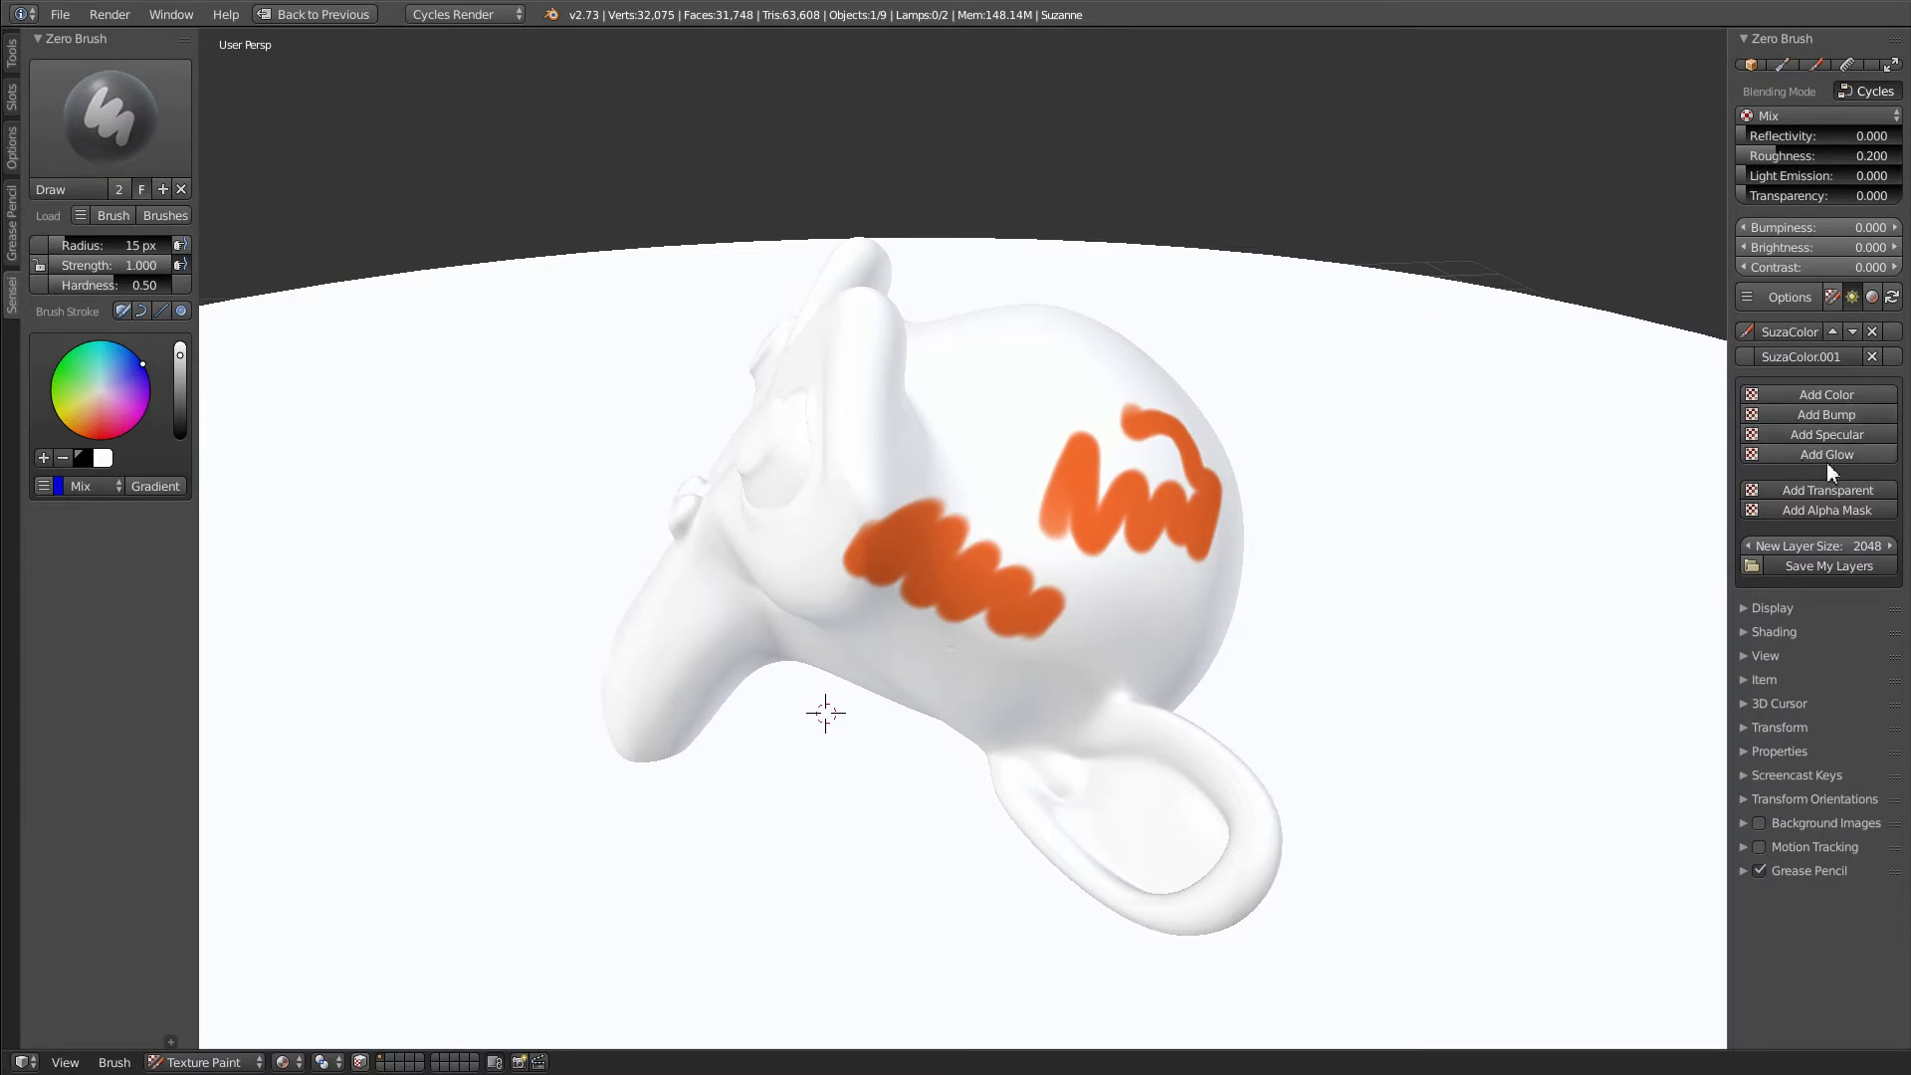
pyautogui.moveTo(1523, 684)
pyautogui.mouseDown(button='middle')
pyautogui.moveTo(1523, 725)
pyautogui.moveTo(1506, 708)
pyautogui.mouseUp(button='middle')
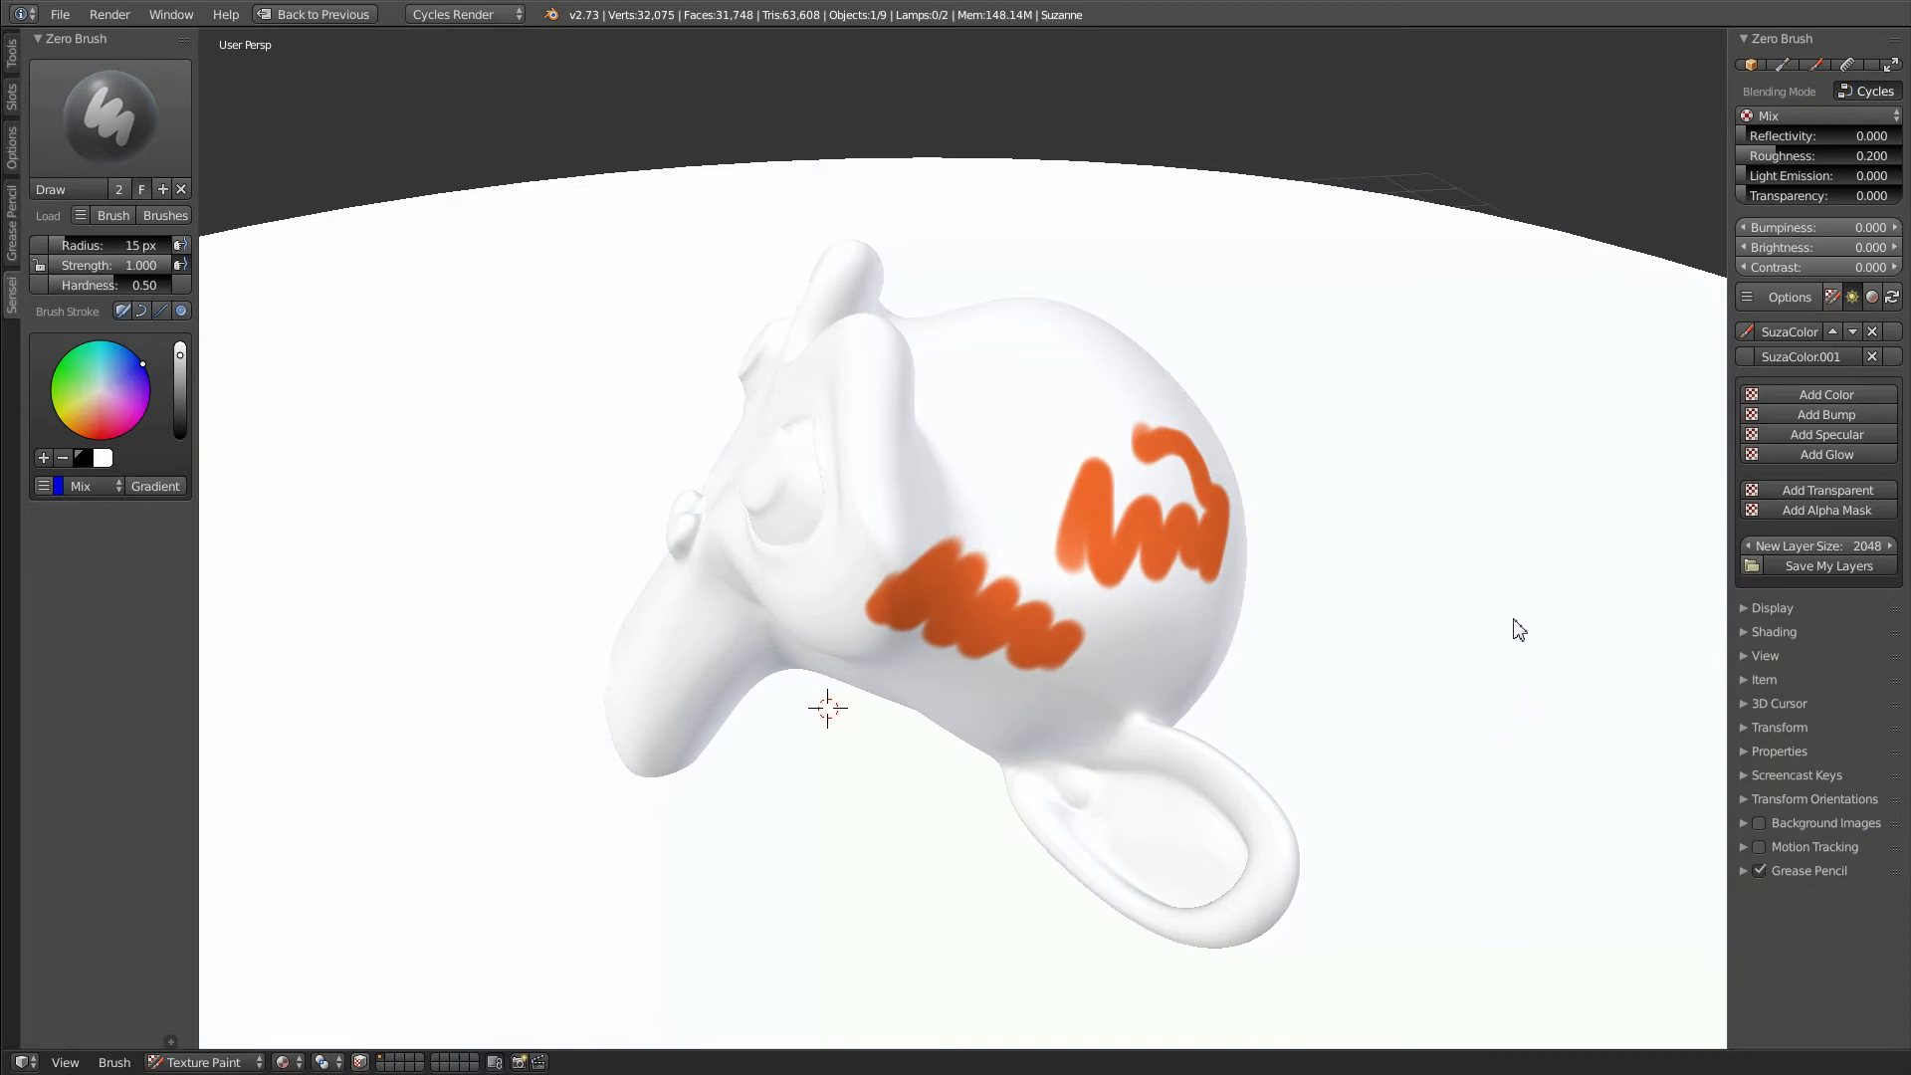
pyautogui.click(1876, 91)
# Step: Paint white relief swirls and waves on two new bump layers over the head and adjust the second layer's bumpiness
pyautogui.moveTo(1496, 417)
pyautogui.mouseDown(button='middle')
pyautogui.moveTo(1214, 494)
pyautogui.moveTo(1316, 470)
pyautogui.mouseUp(button='middle')
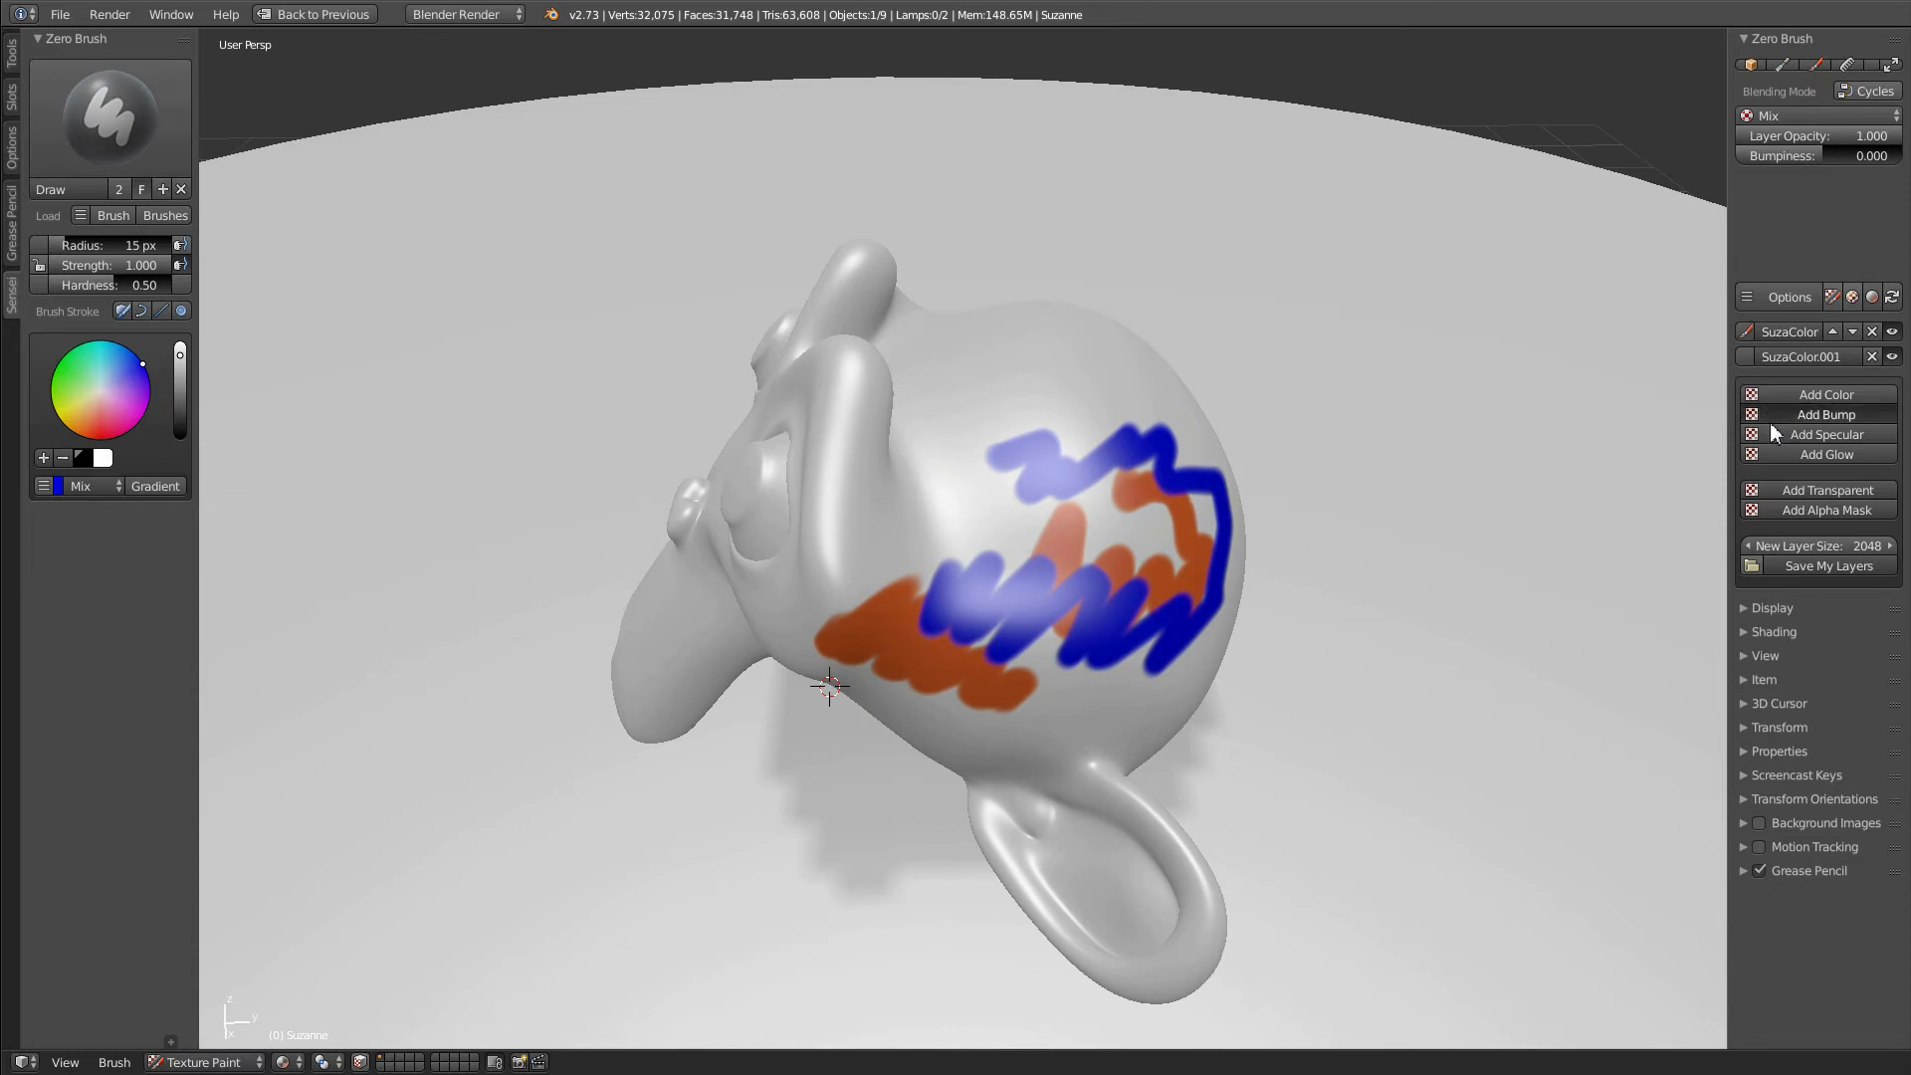
pyautogui.moveTo(1024, 436)
pyautogui.mouseDown()
pyautogui.moveTo(990, 523)
pyautogui.moveTo(1123, 424)
pyautogui.mouseUp()
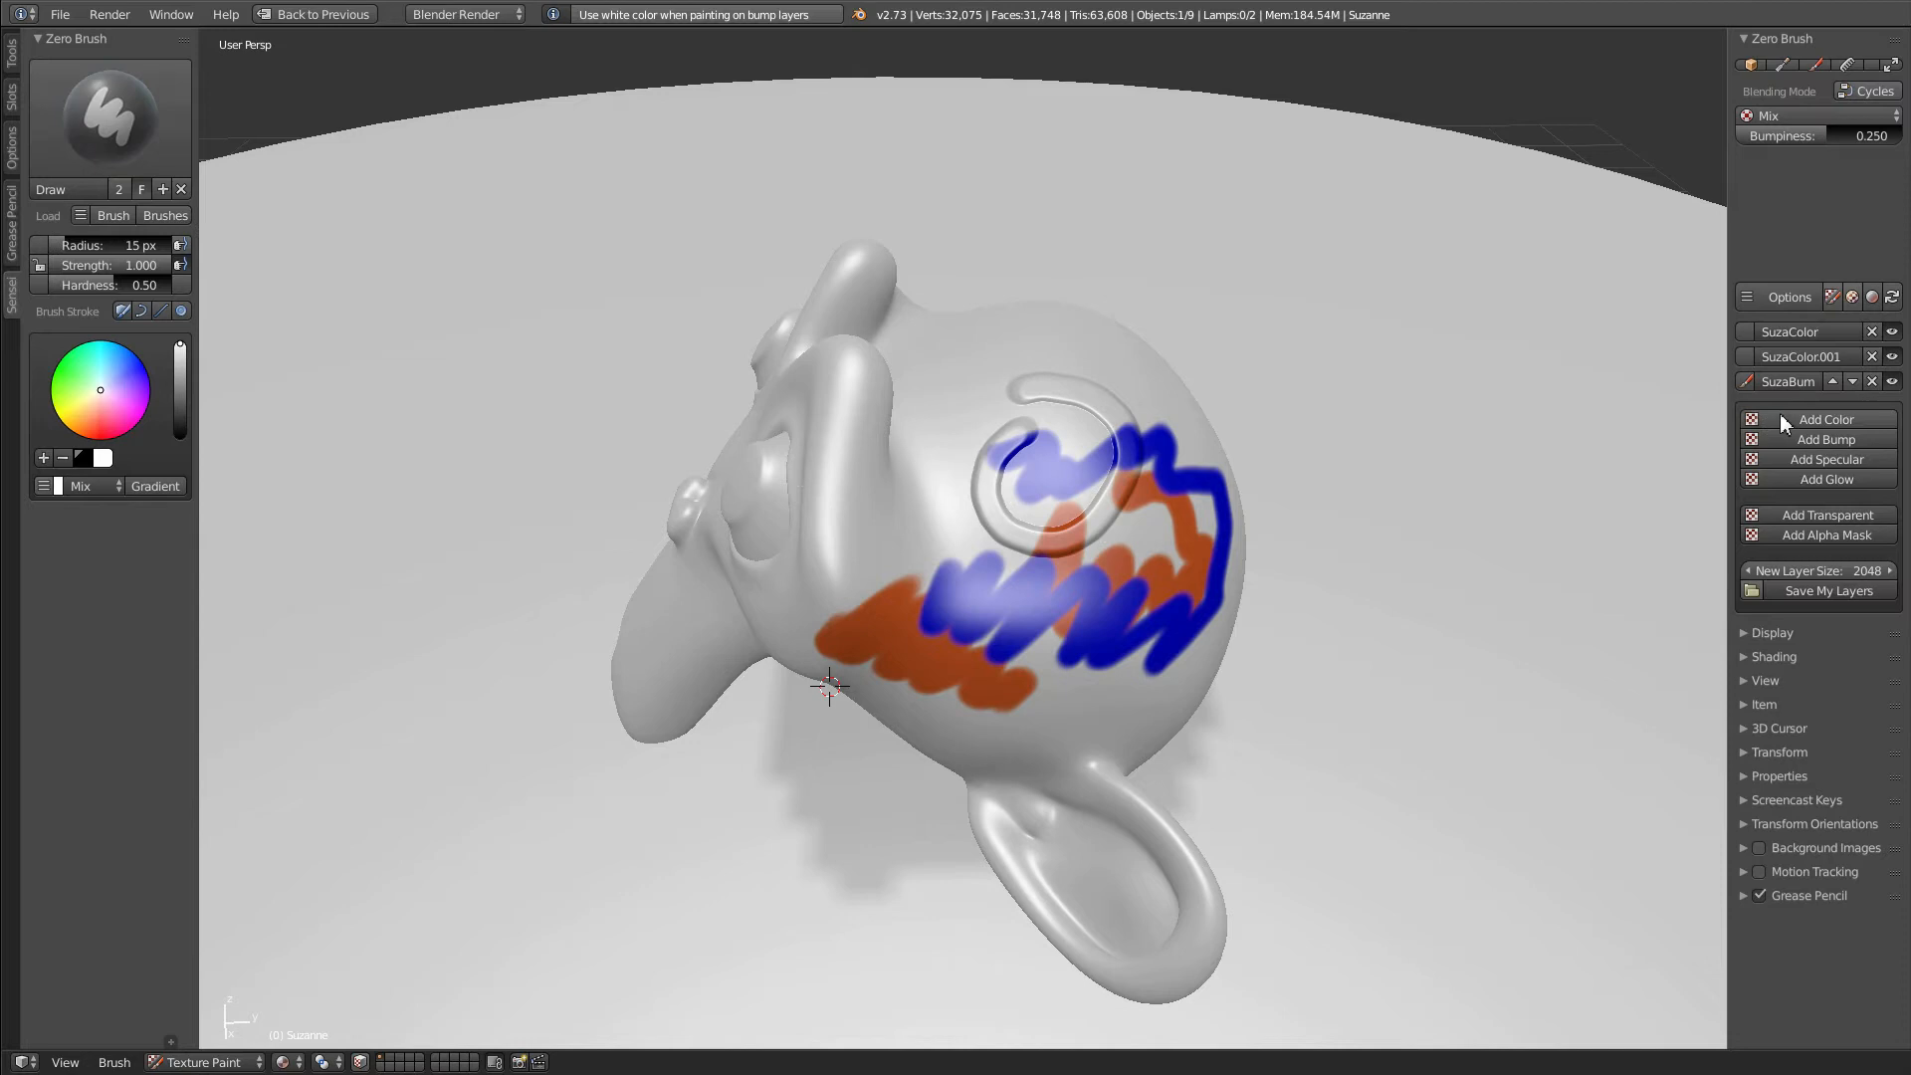
pyautogui.moveTo(661, 541); pyautogui.dragTo(978, 589, button='middle')
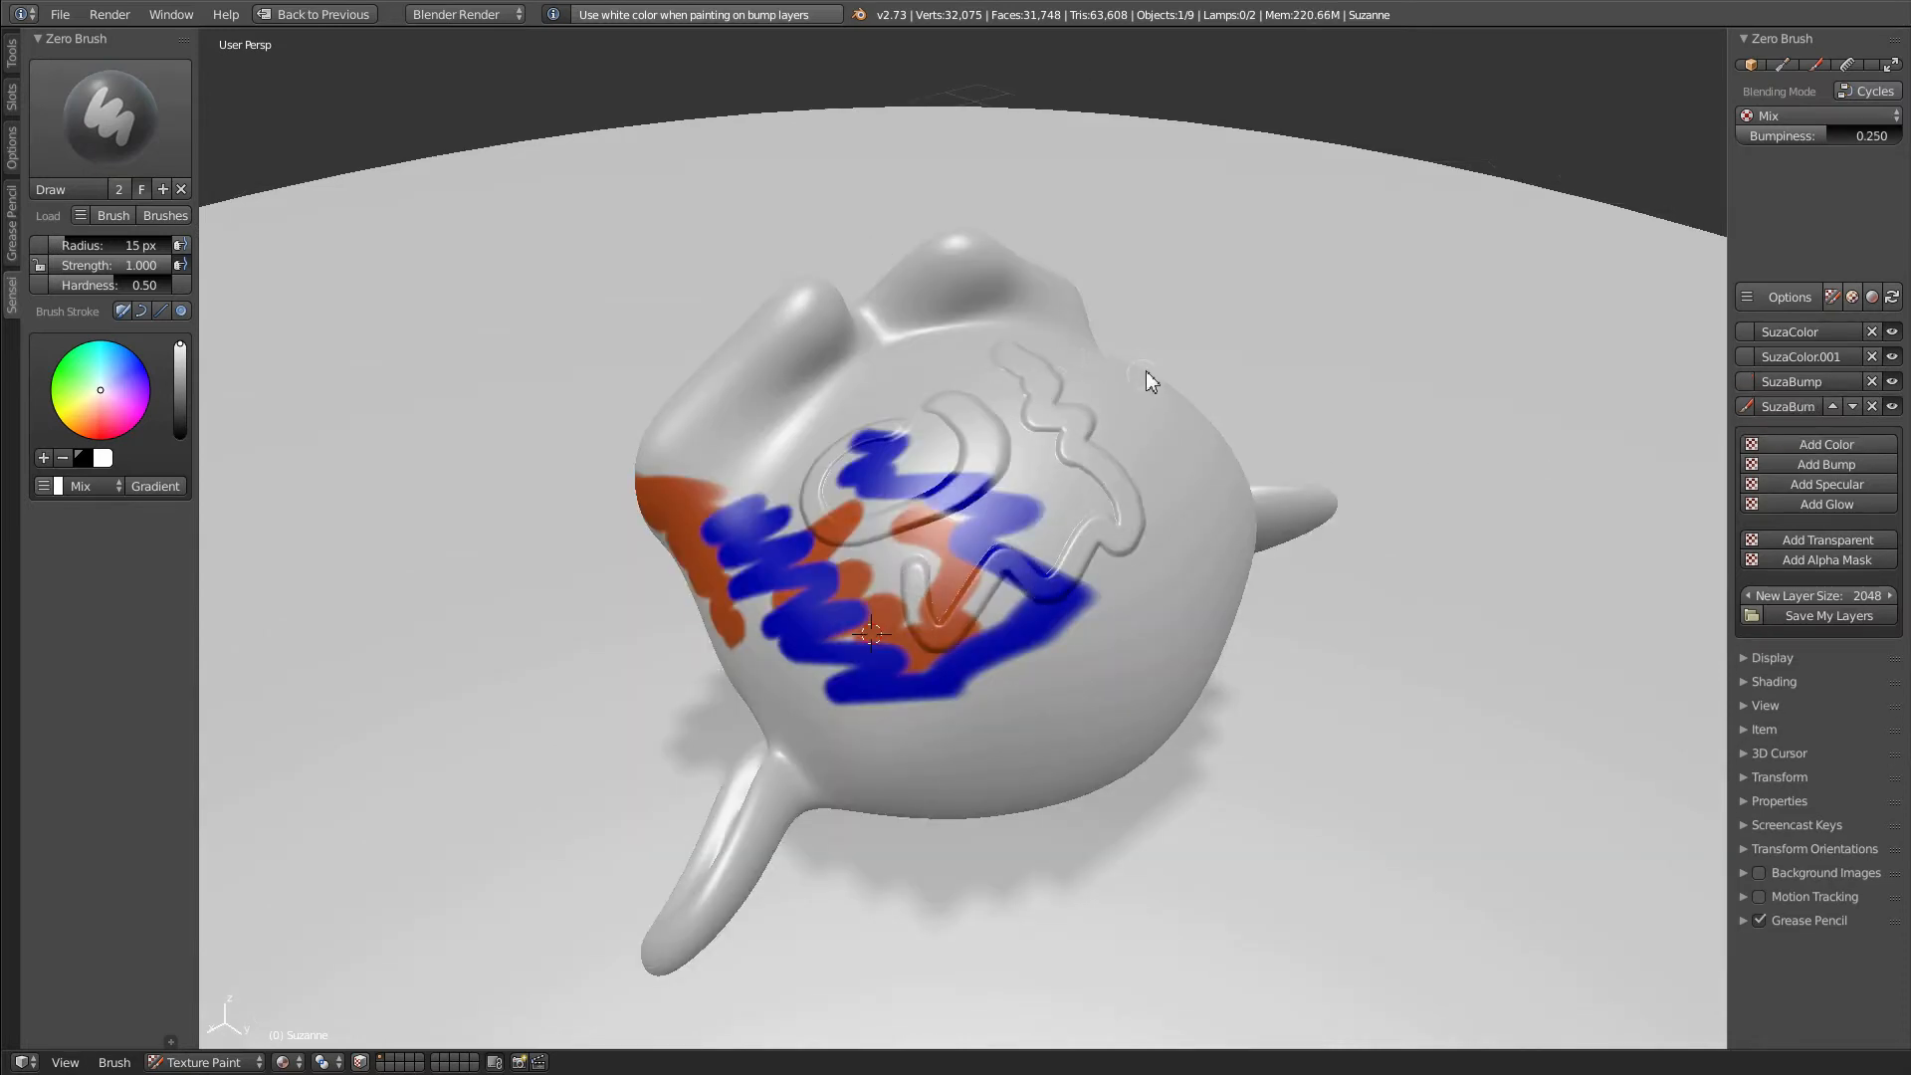
pyautogui.moveTo(1841, 135); pyautogui.dragTo(1803, 141)
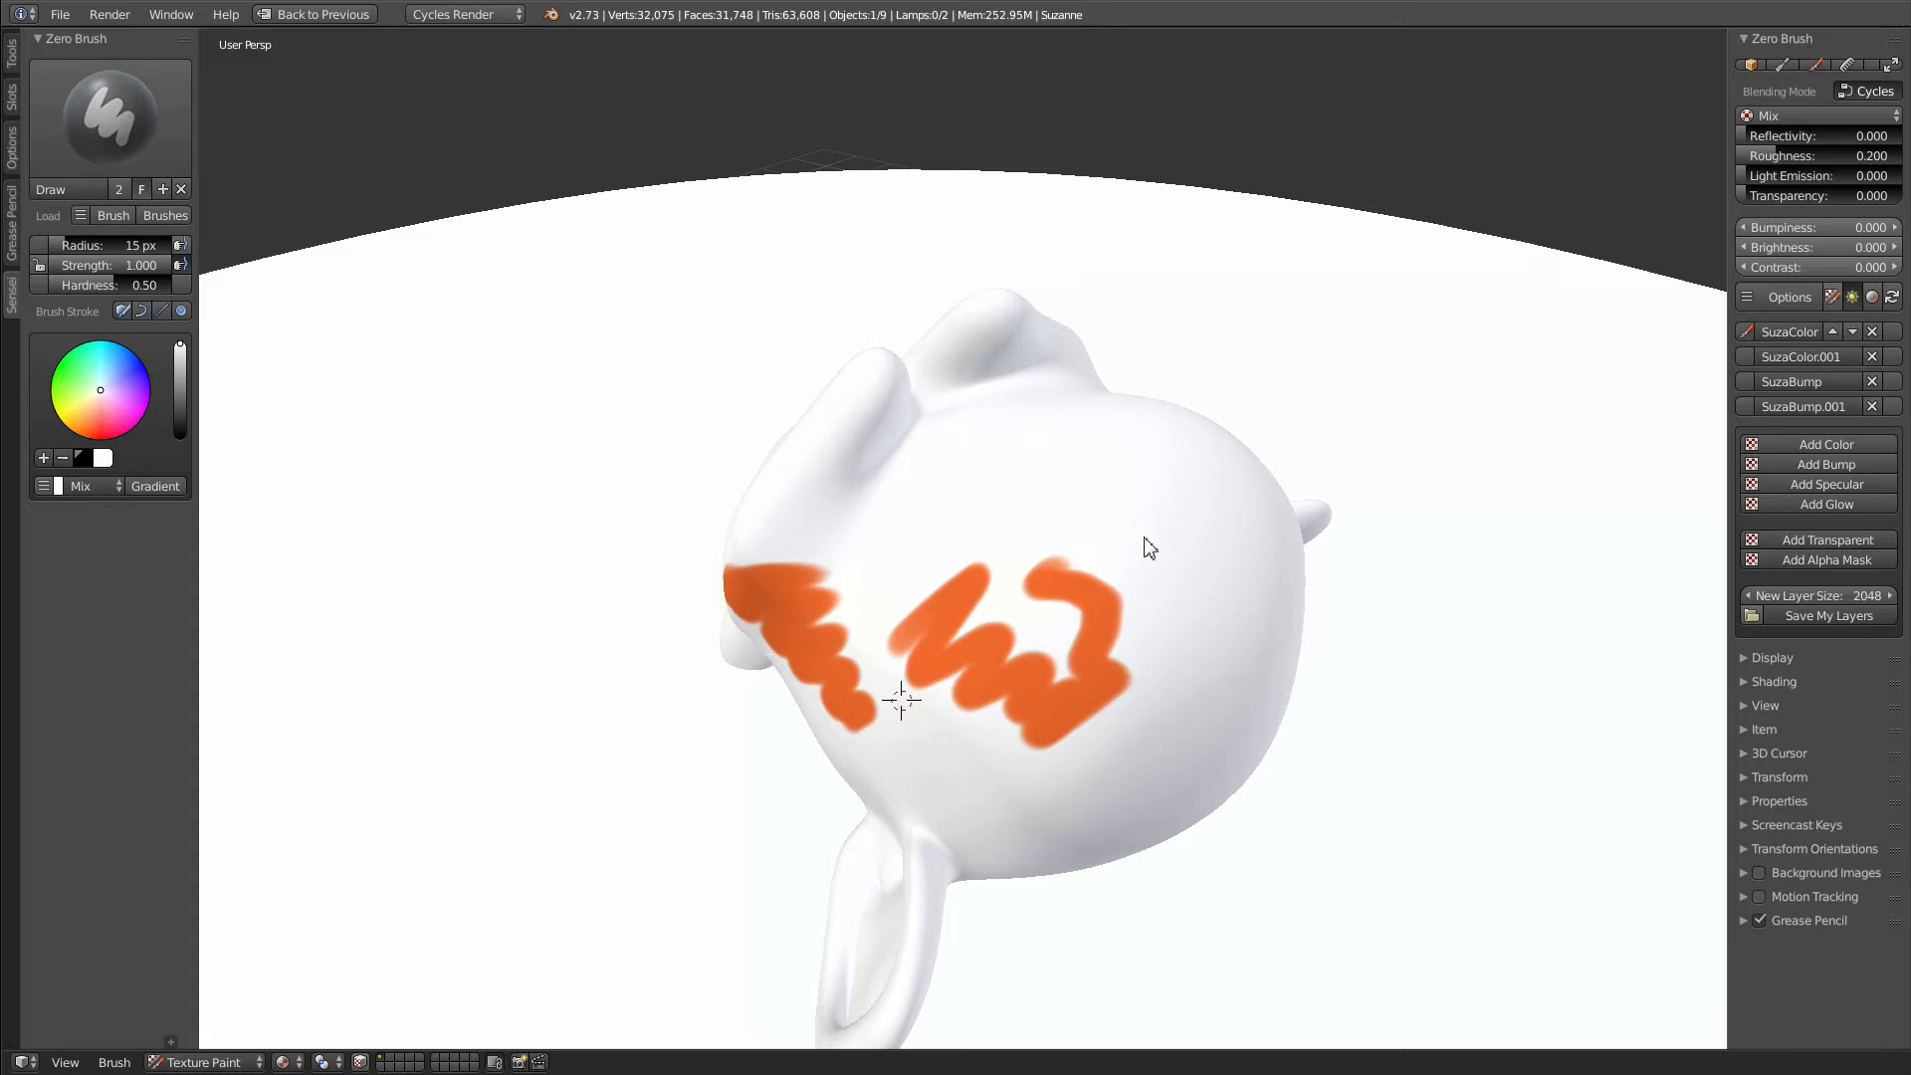
# Step: Preview a bordered region of the painted head with the Cycles render and leave the preview
pyautogui.click(1872, 299)
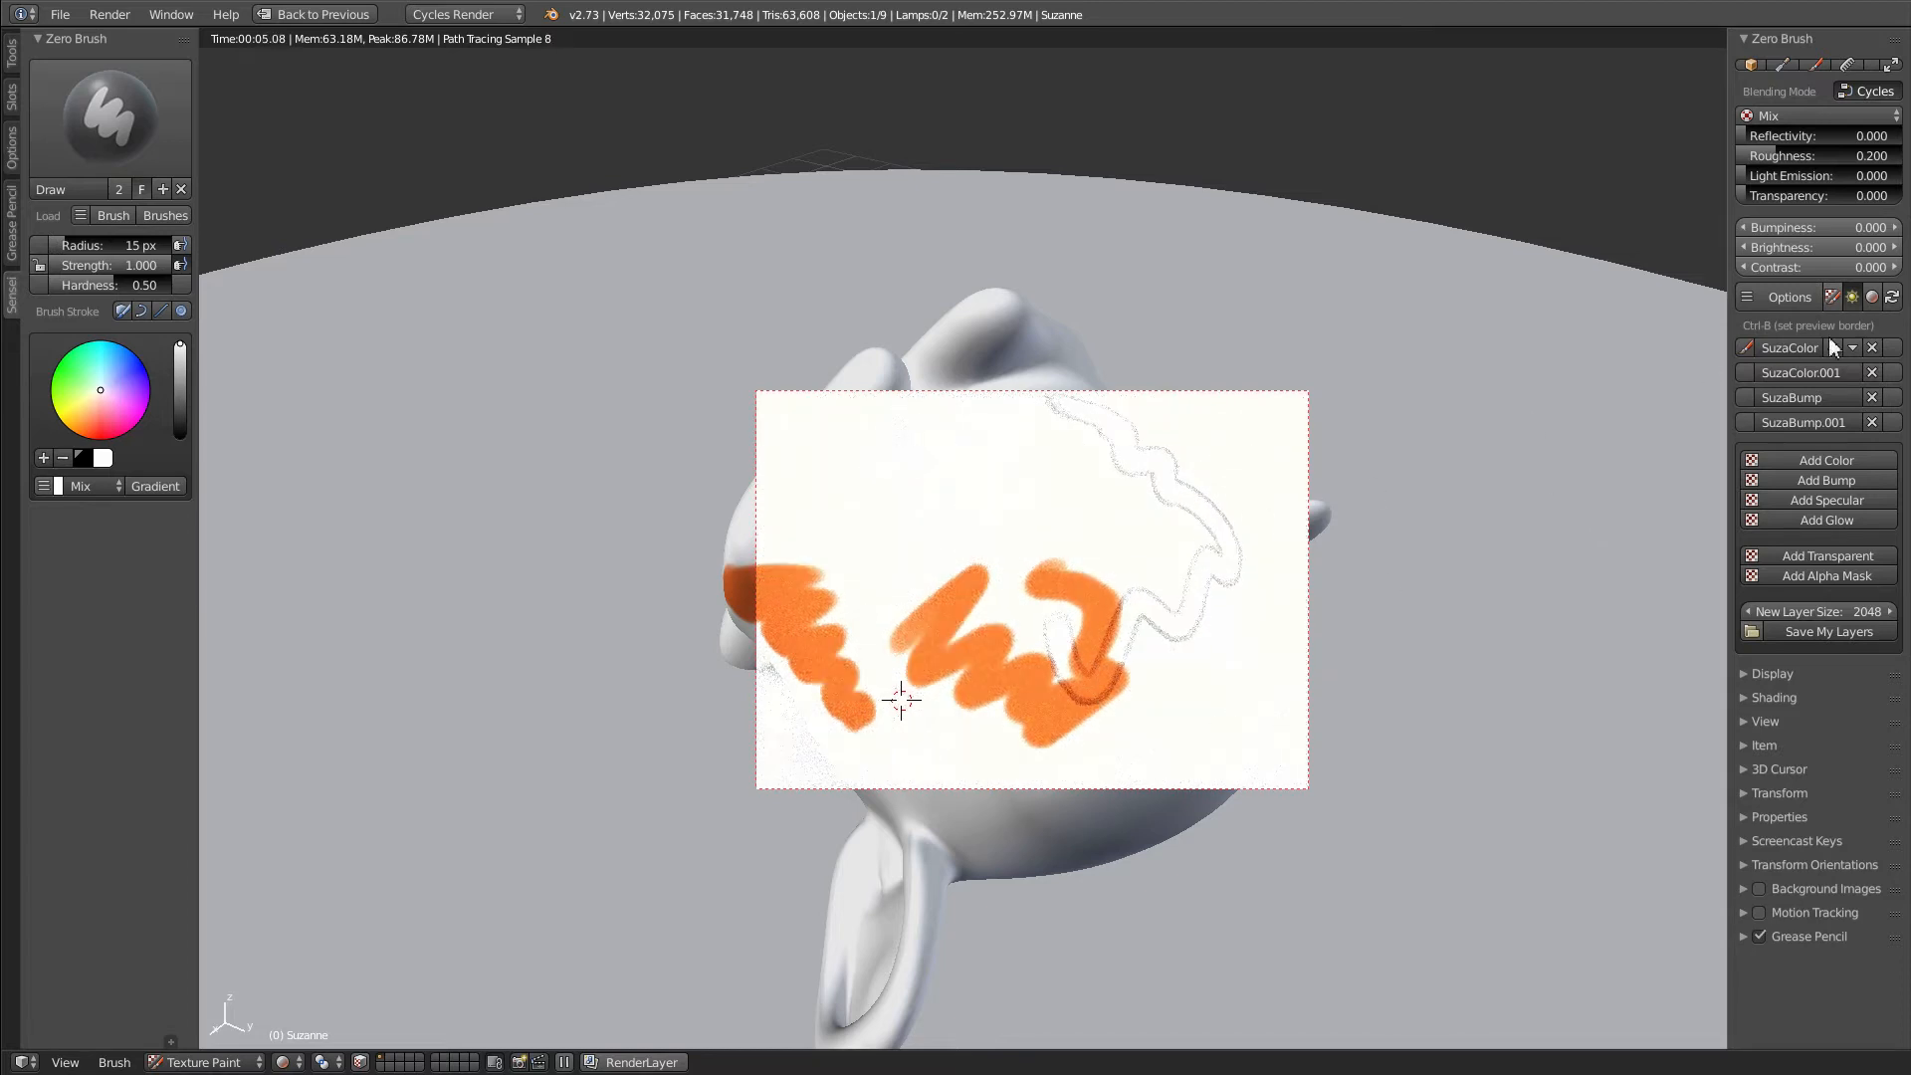
pyautogui.click(1874, 300)
pyautogui.moveTo(1325, 536)
pyautogui.mouseDown(button='middle')
pyautogui.moveTo(1366, 536)
pyautogui.moveTo(1345, 543)
pyautogui.mouseUp(button='middle')
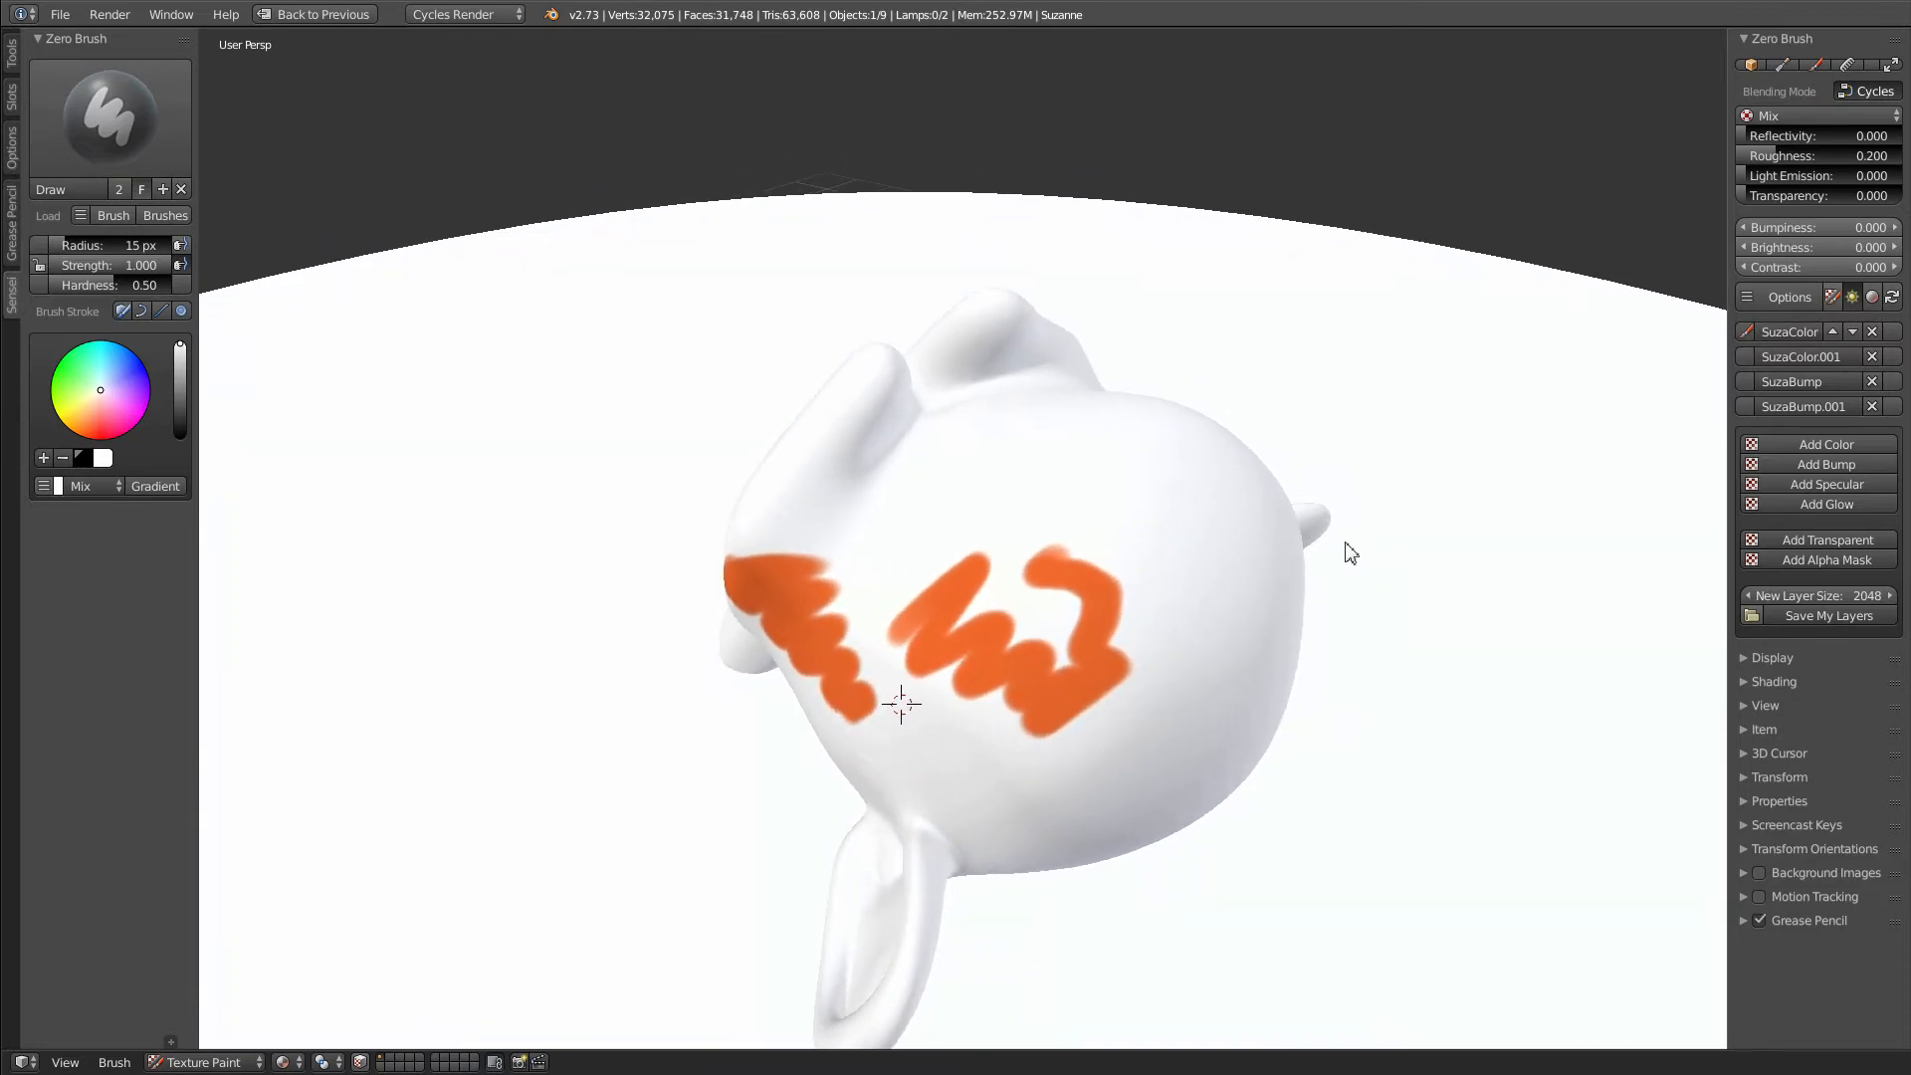
# Step: Add a specular layer and paint pink zigzags over the top of the head
pyautogui.click(1804, 484)
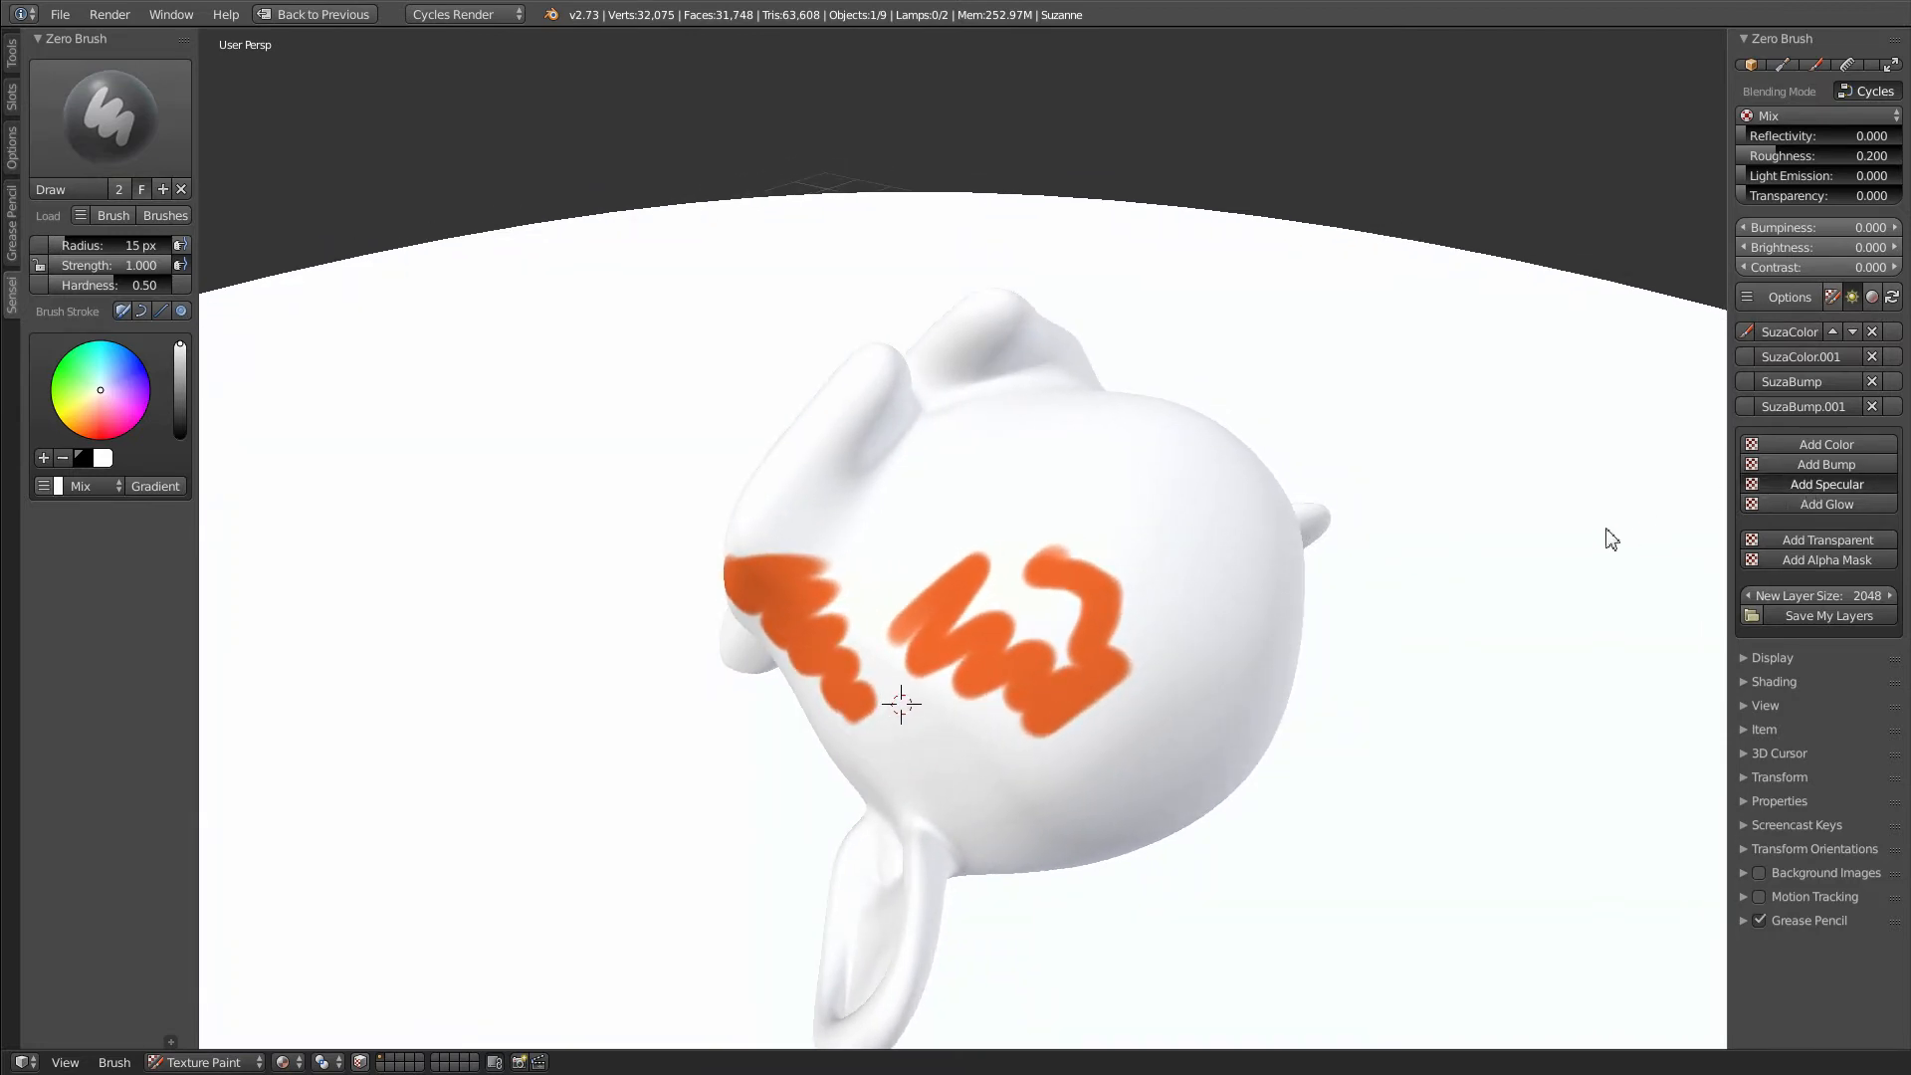
pyautogui.moveTo(1611, 539); pyautogui.dragTo(1413, 577, button='middle')
pyautogui.click(112, 432)
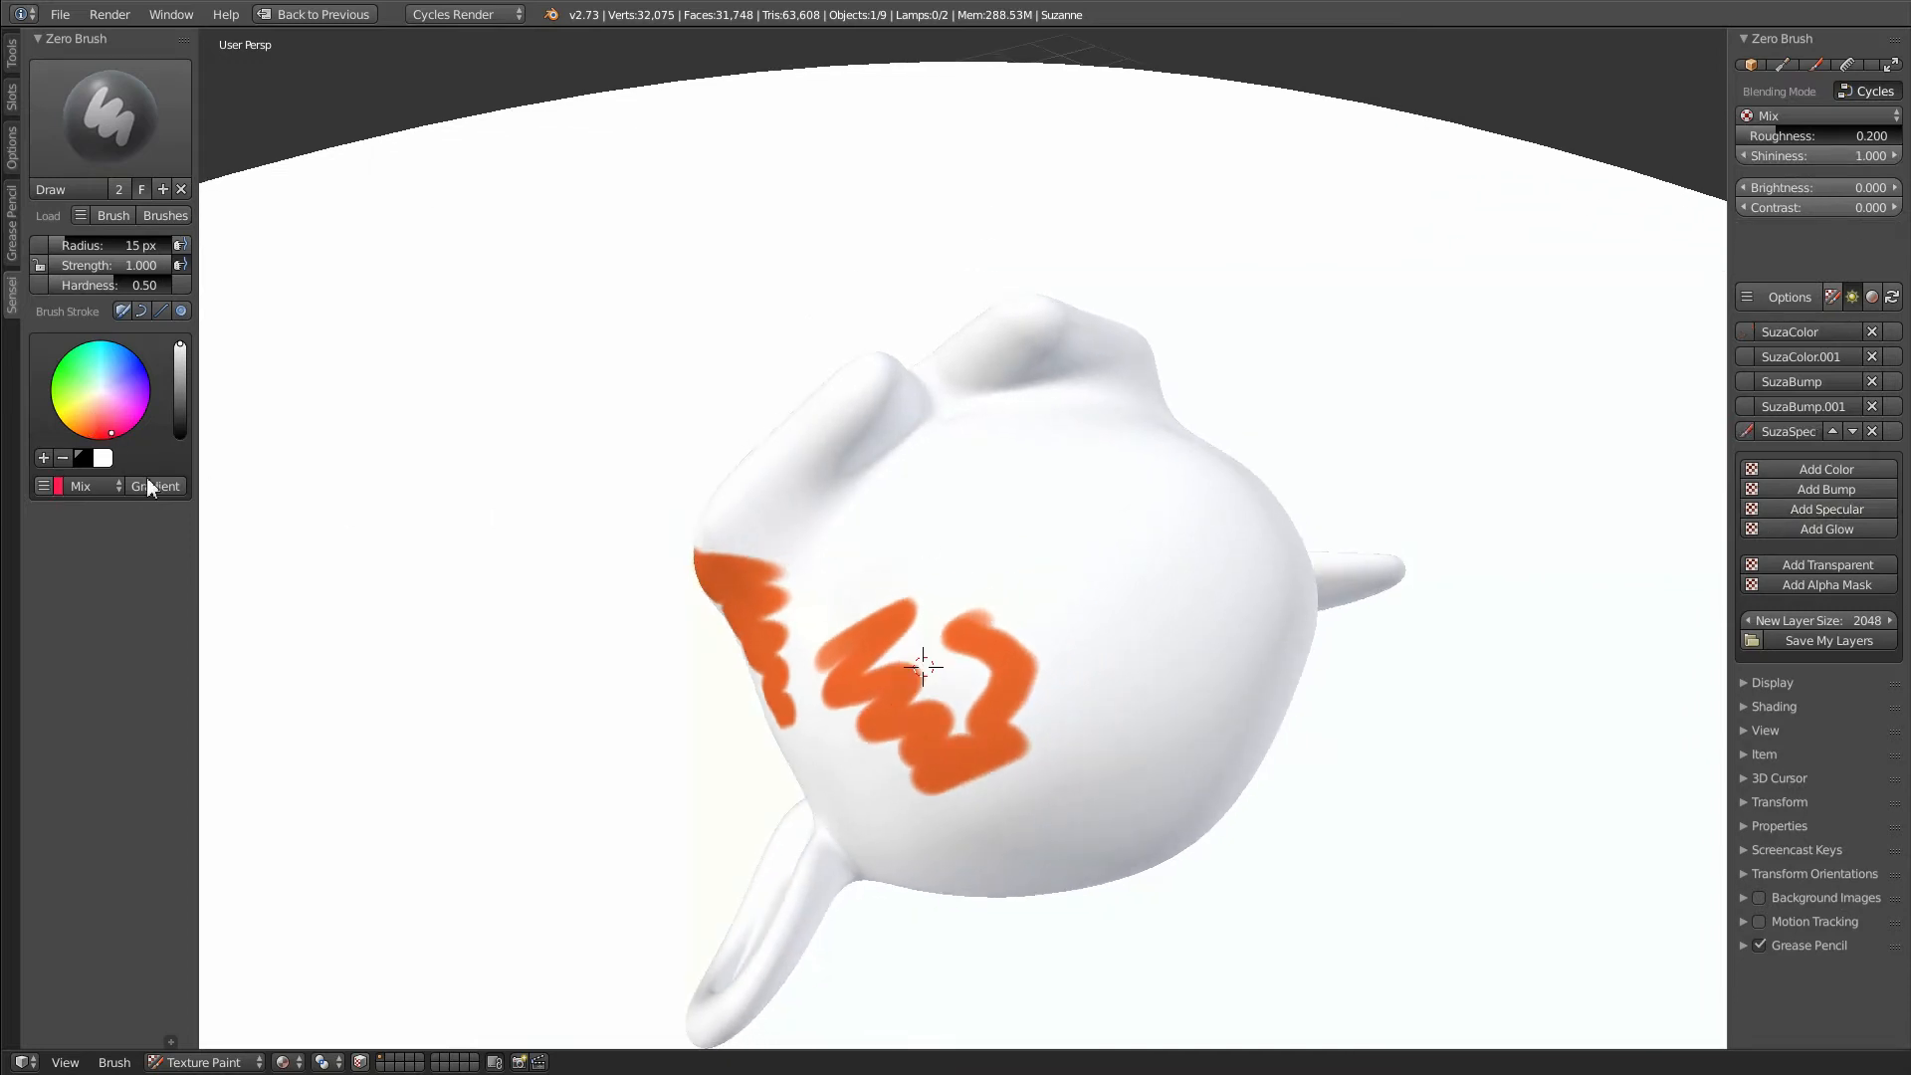
pyautogui.moveTo(881, 553)
pyautogui.mouseDown()
pyautogui.moveTo(1031, 565)
pyautogui.moveTo(1103, 741)
pyautogui.moveTo(1025, 525)
pyautogui.mouseUp()
pyautogui.moveTo(1029, 567); pyautogui.dragTo(1080, 617, button='middle')
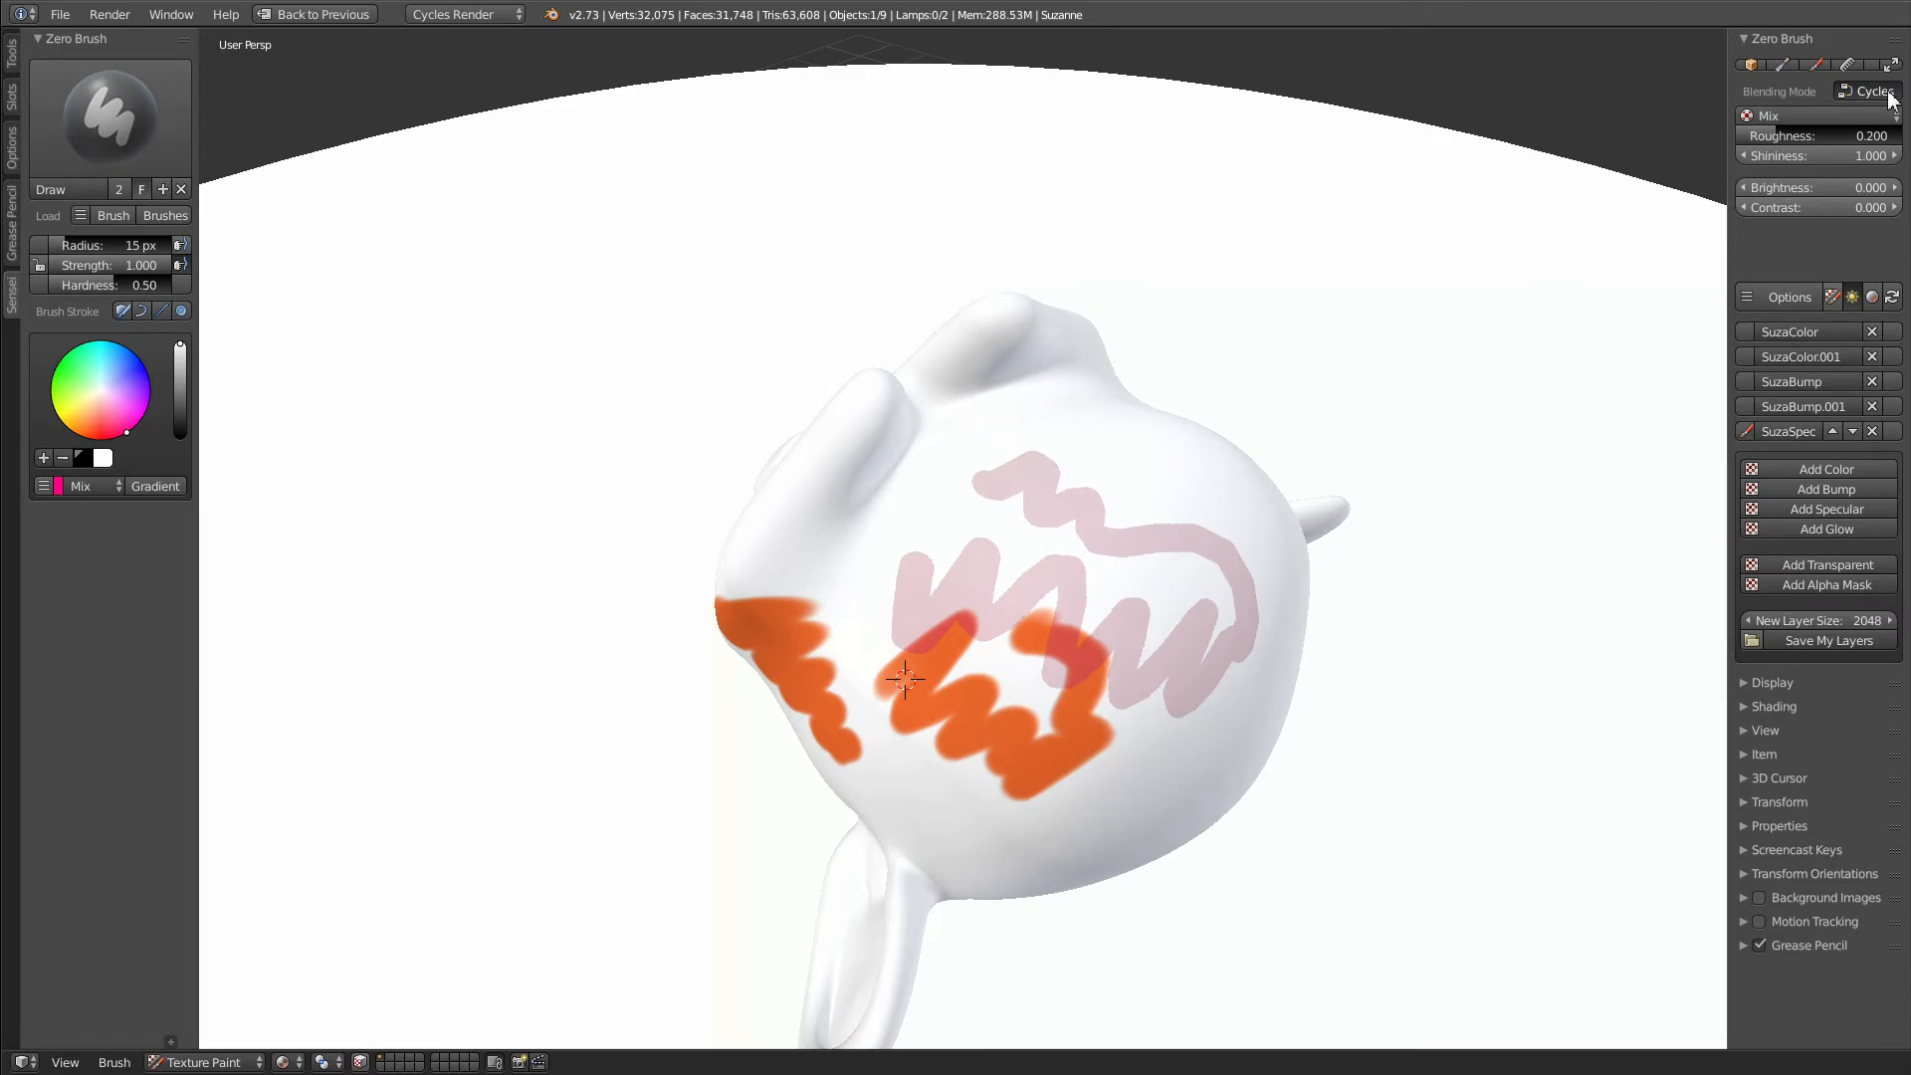
# Step: Examine the pink specular paint from several angles, comparing Blender Render with Cycles
pyautogui.click(1889, 91)
pyautogui.moveTo(1209, 587); pyautogui.dragTo(1567, 560, button='middle')
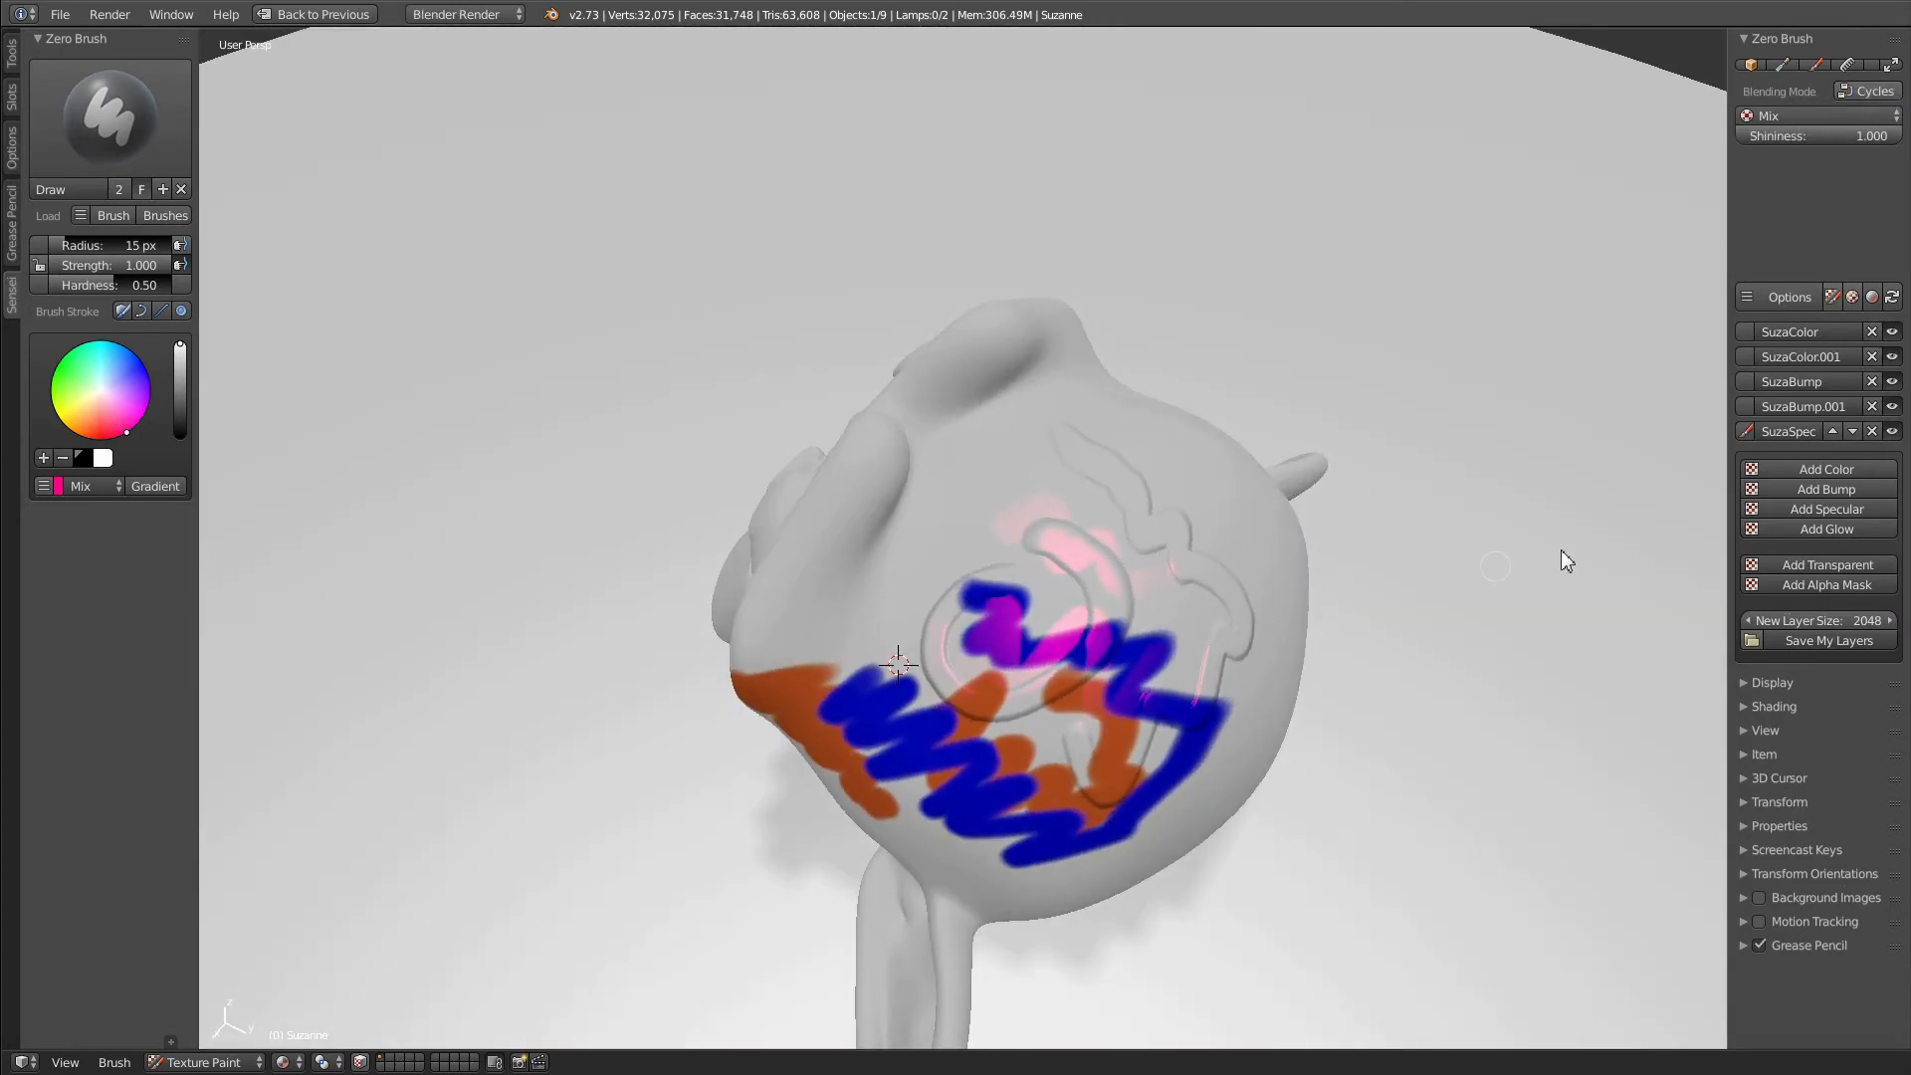
pyautogui.moveTo(1526, 478); pyautogui.dragTo(1165, 622, button='middle')
pyautogui.moveTo(1158, 455)
pyautogui.mouseDown(button='middle')
pyautogui.moveTo(1173, 568)
pyautogui.moveTo(1199, 536)
pyautogui.moveTo(1160, 540)
pyautogui.moveTo(1194, 498)
pyautogui.mouseUp(button='middle')
pyautogui.click(1888, 91)
pyautogui.click(1888, 92)
# Step: Set the specular layer's shininess to 0.906 in Blender Render
pyautogui.moveTo(1529, 449); pyautogui.dragTo(1531, 477, button='middle')
pyautogui.moveTo(1144, 645)
pyautogui.mouseDown(button='middle')
pyautogui.moveTo(1254, 557)
pyautogui.moveTo(1629, 341)
pyautogui.mouseUp(button='middle')
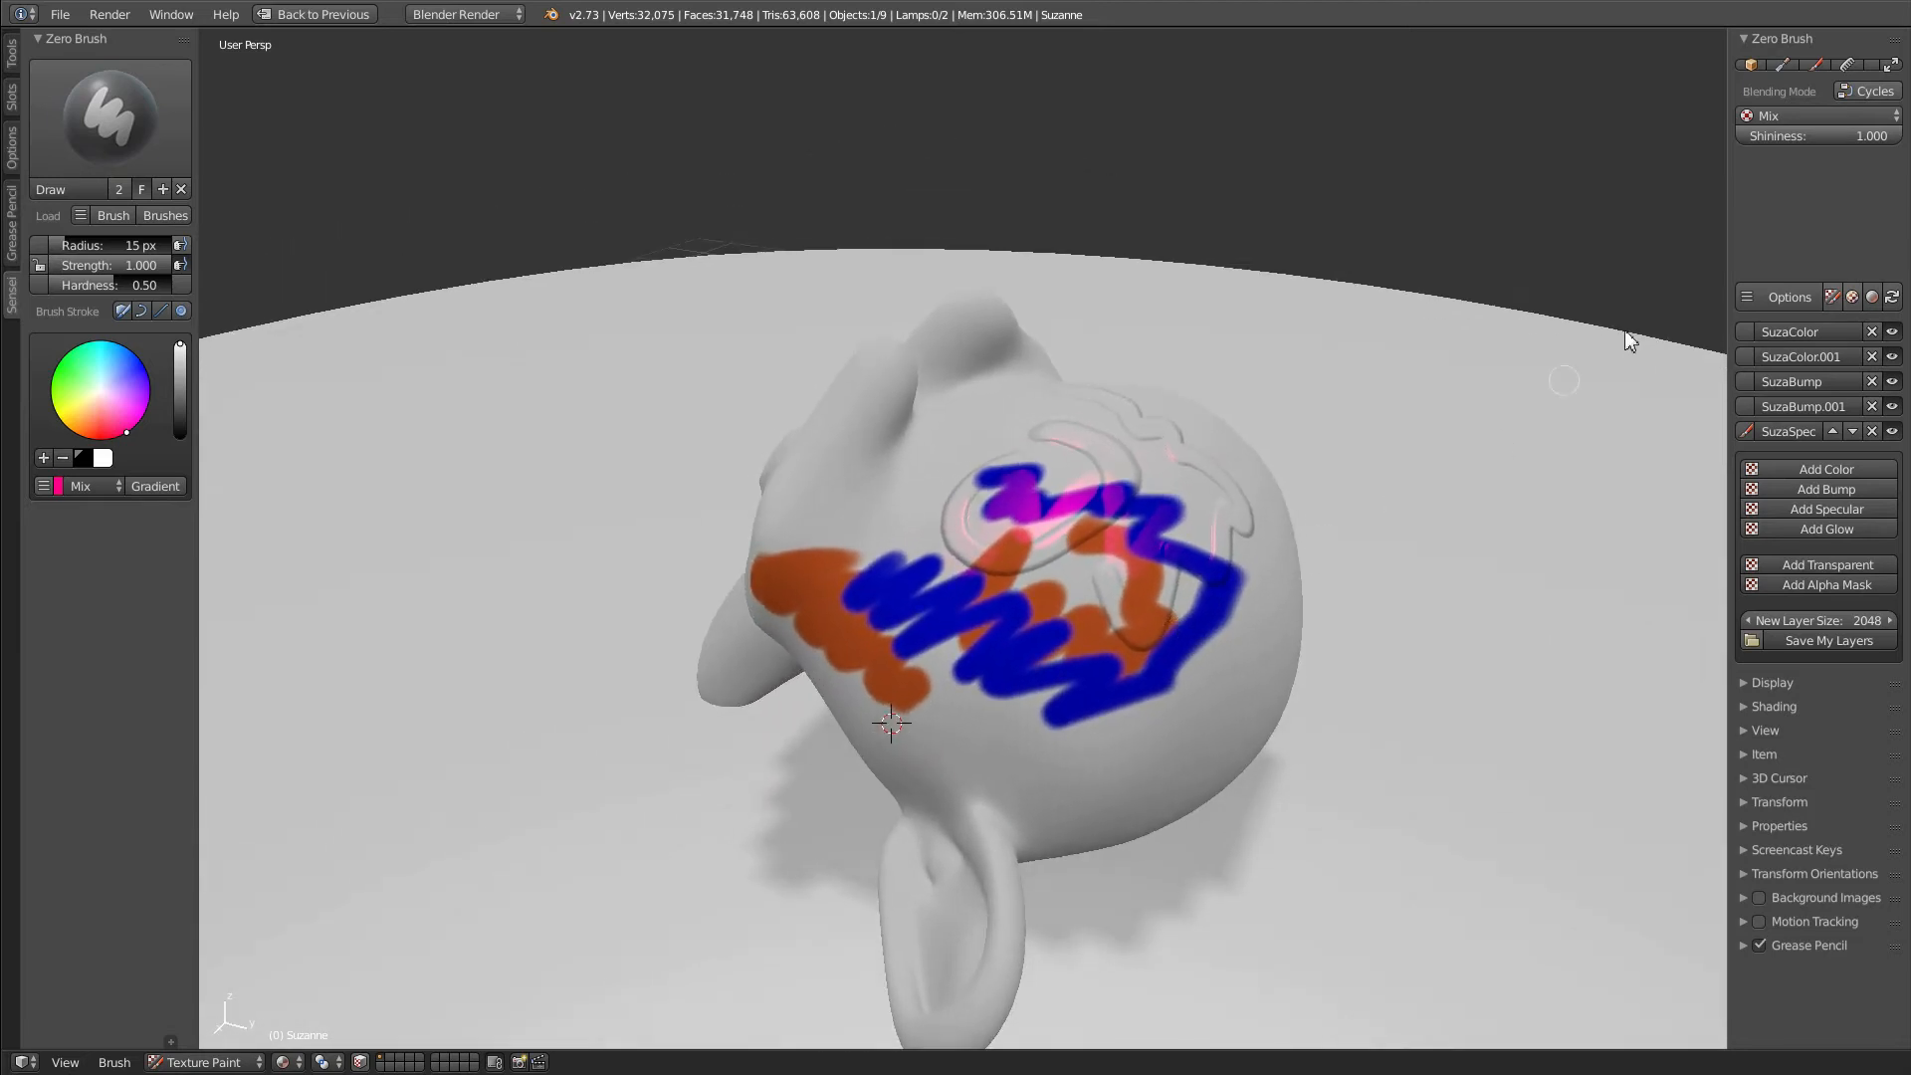
pyautogui.moveTo(1812, 139); pyautogui.dragTo(1845, 143)
pyautogui.moveTo(1414, 497); pyautogui.dragTo(1336, 534, button='middle')
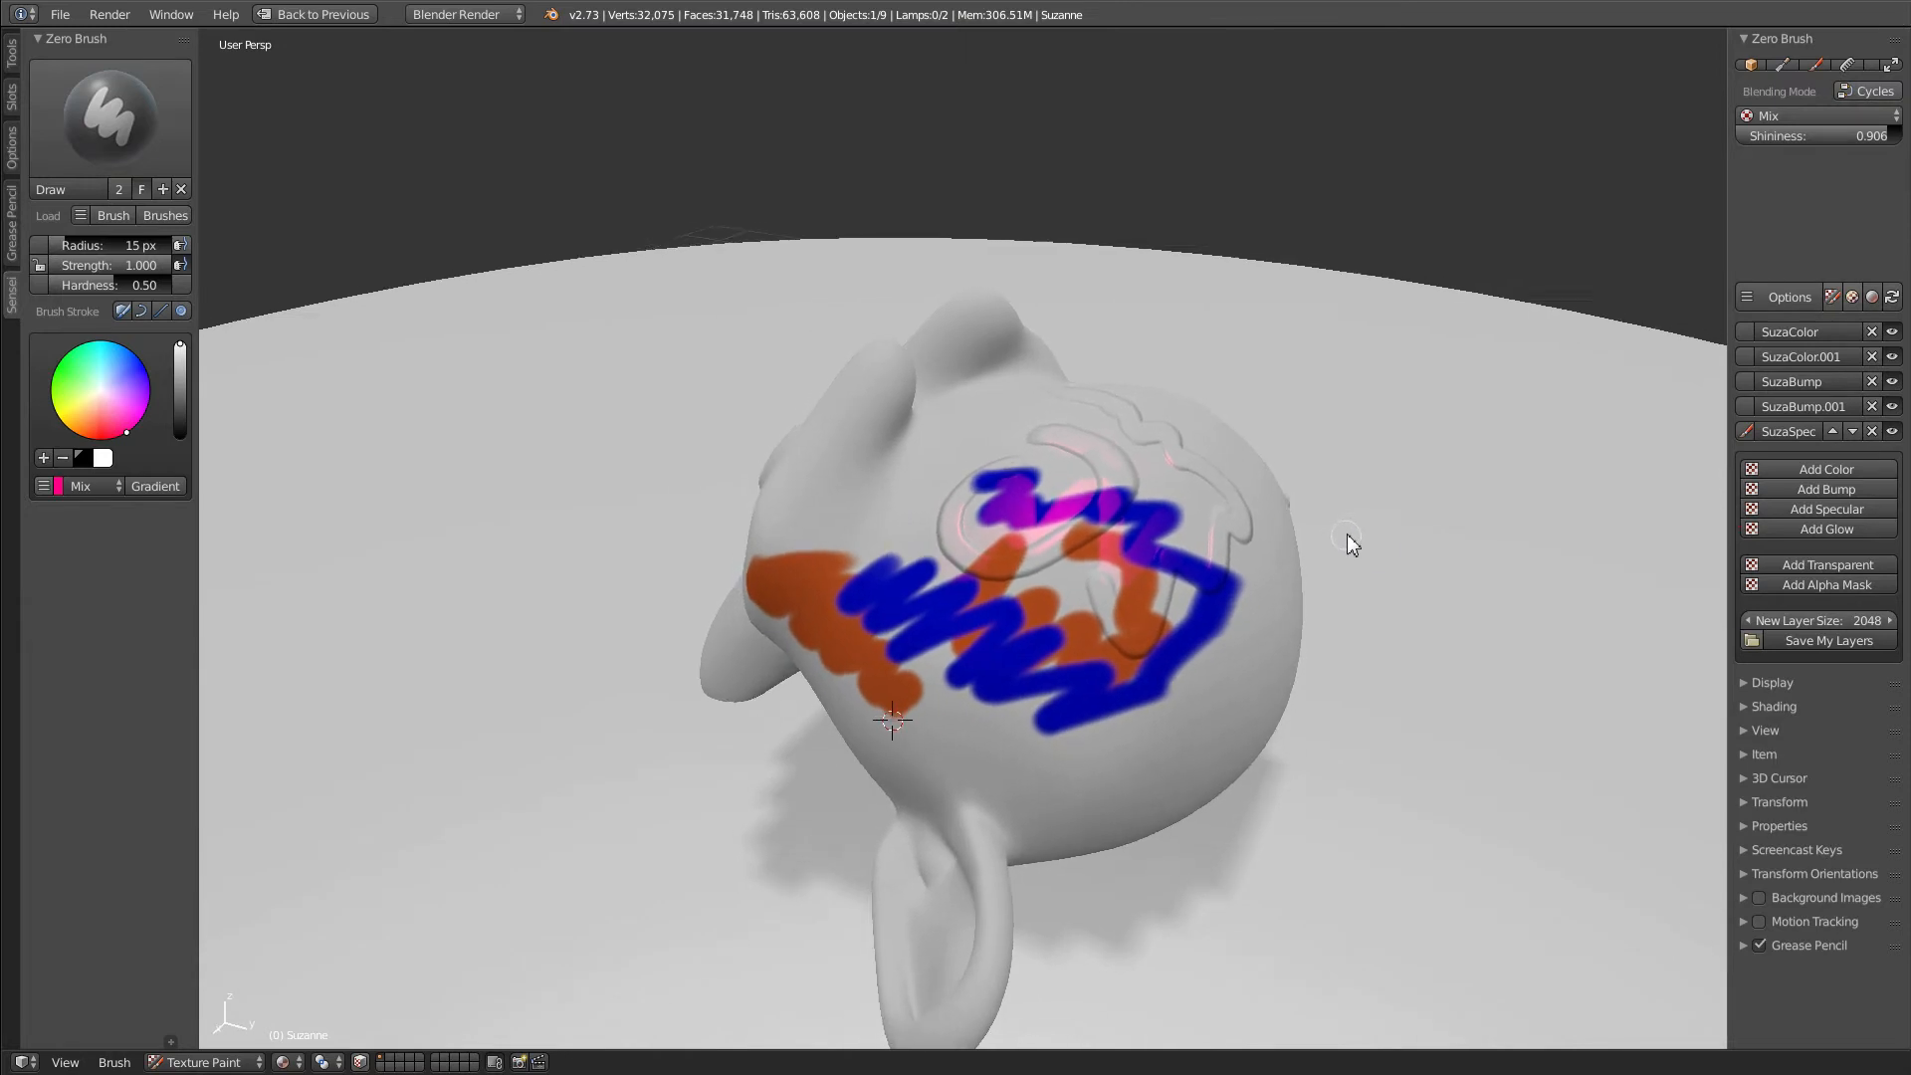
# Step: Switch to Cycles and look through the bump and specular layers by activating them one after another
pyautogui.click(1867, 91)
pyautogui.click(1751, 409)
pyautogui.click(1747, 425)
pyautogui.click(1750, 401)
pyautogui.click(1748, 431)
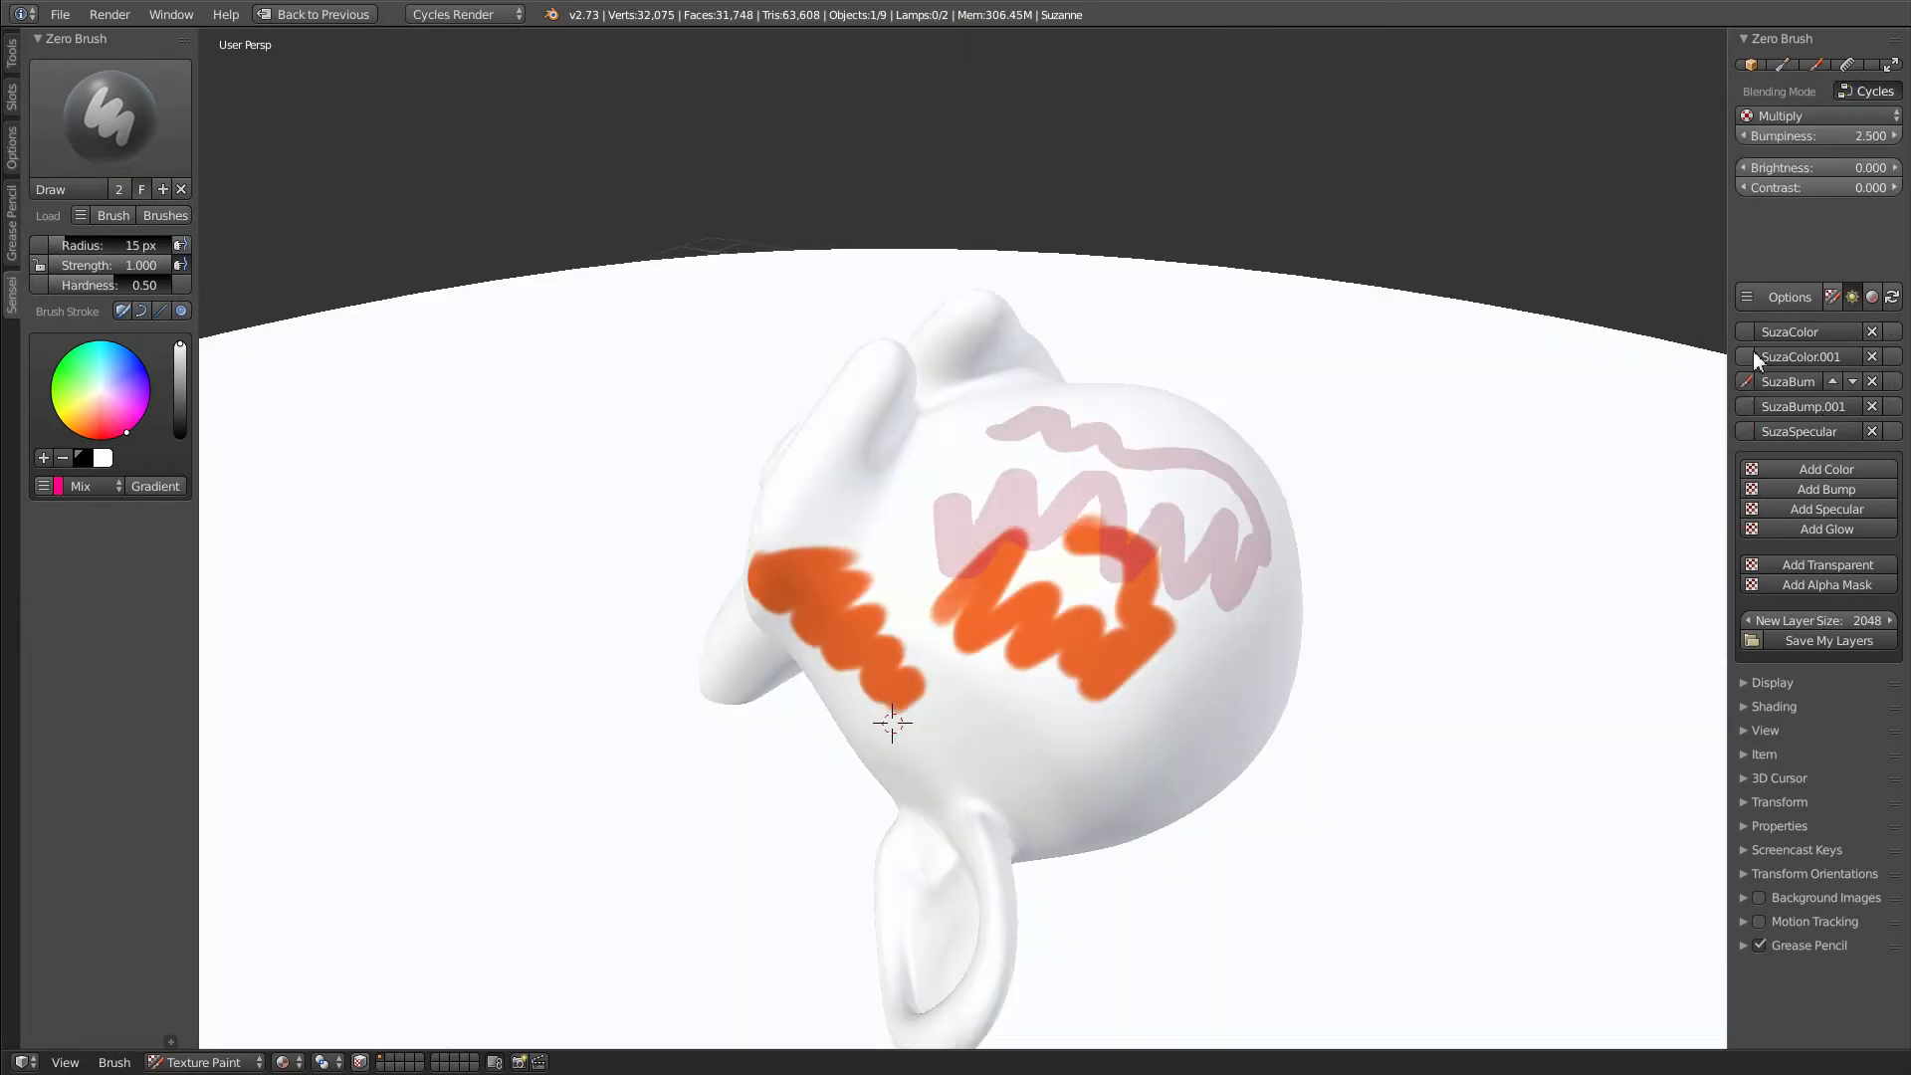
# Step: Add an alpha mask layer, set the brush hardness to 0.93 and cut straight diagonal slits across the head
pyautogui.moveTo(1451, 700); pyautogui.dragTo(1575, 684, button='middle')
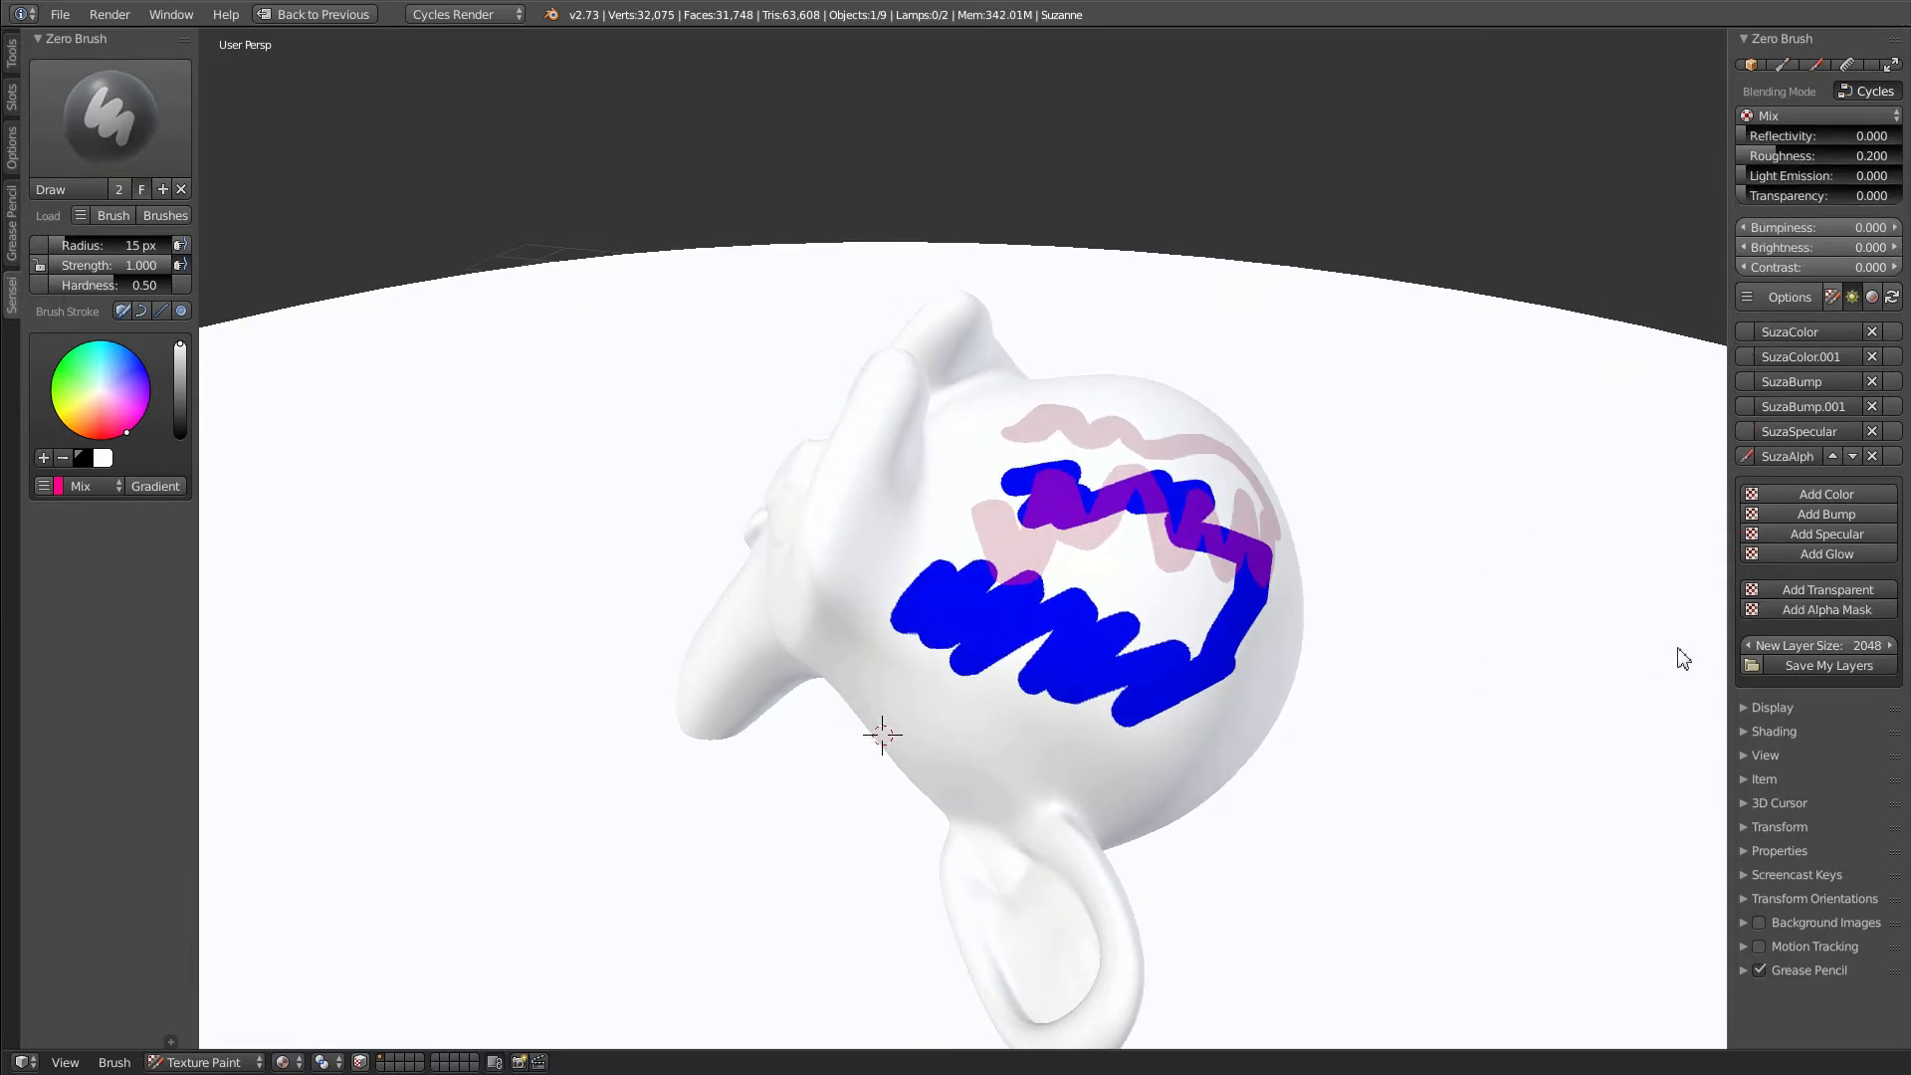
pyautogui.moveTo(129, 287); pyautogui.dragTo(174, 310)
pyautogui.moveTo(741, 826)
pyautogui.mouseDown()
pyautogui.moveTo(1161, 268)
pyautogui.moveTo(1239, 309)
pyautogui.mouseUp()
pyautogui.moveTo(832, 873); pyautogui.dragTo(1370, 328)
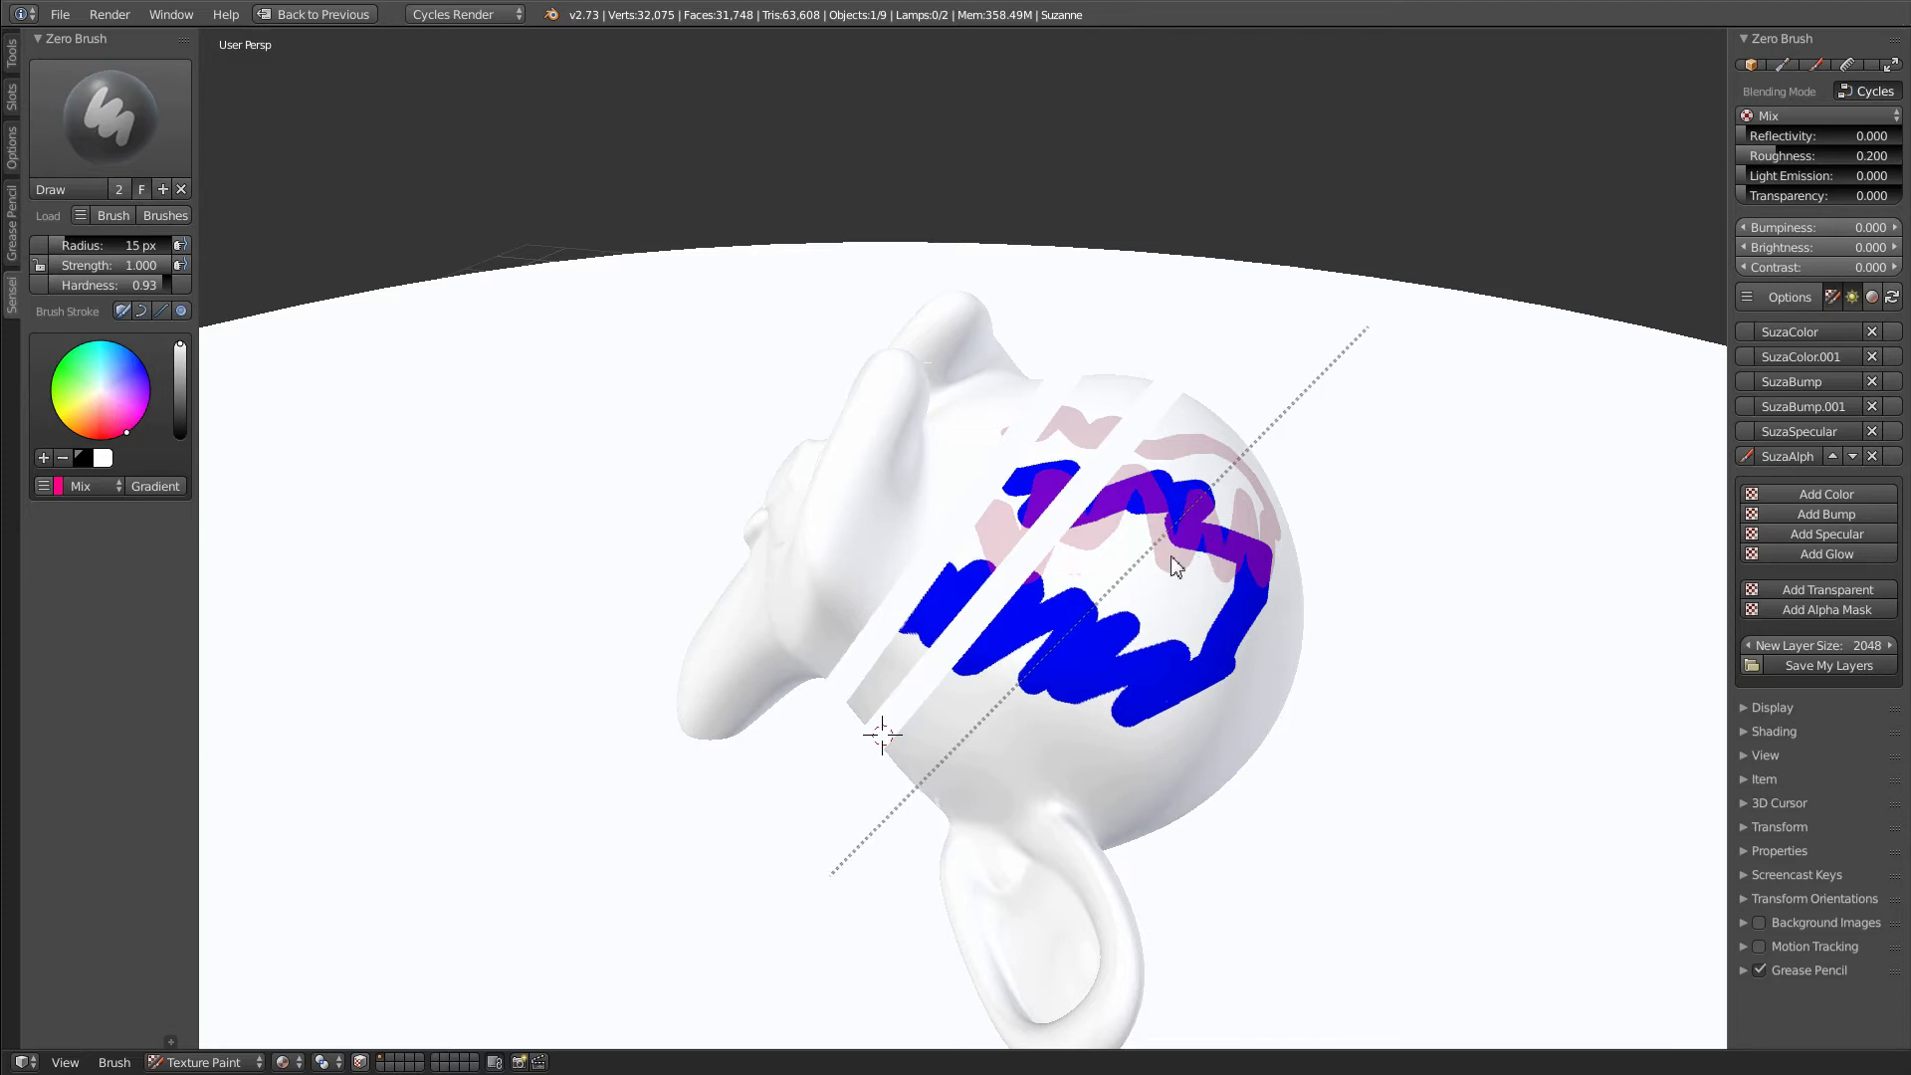
pyautogui.moveTo(1175, 565); pyautogui.dragTo(1207, 512)
# Step: Examine the alpha mask slits in the head from several angles in both Blender Render and Cycles
pyautogui.moveTo(1207, 511)
pyautogui.mouseDown(button='middle')
pyautogui.moveTo(1133, 599)
pyautogui.moveTo(1353, 427)
pyautogui.moveTo(1230, 543)
pyautogui.mouseUp(button='middle')
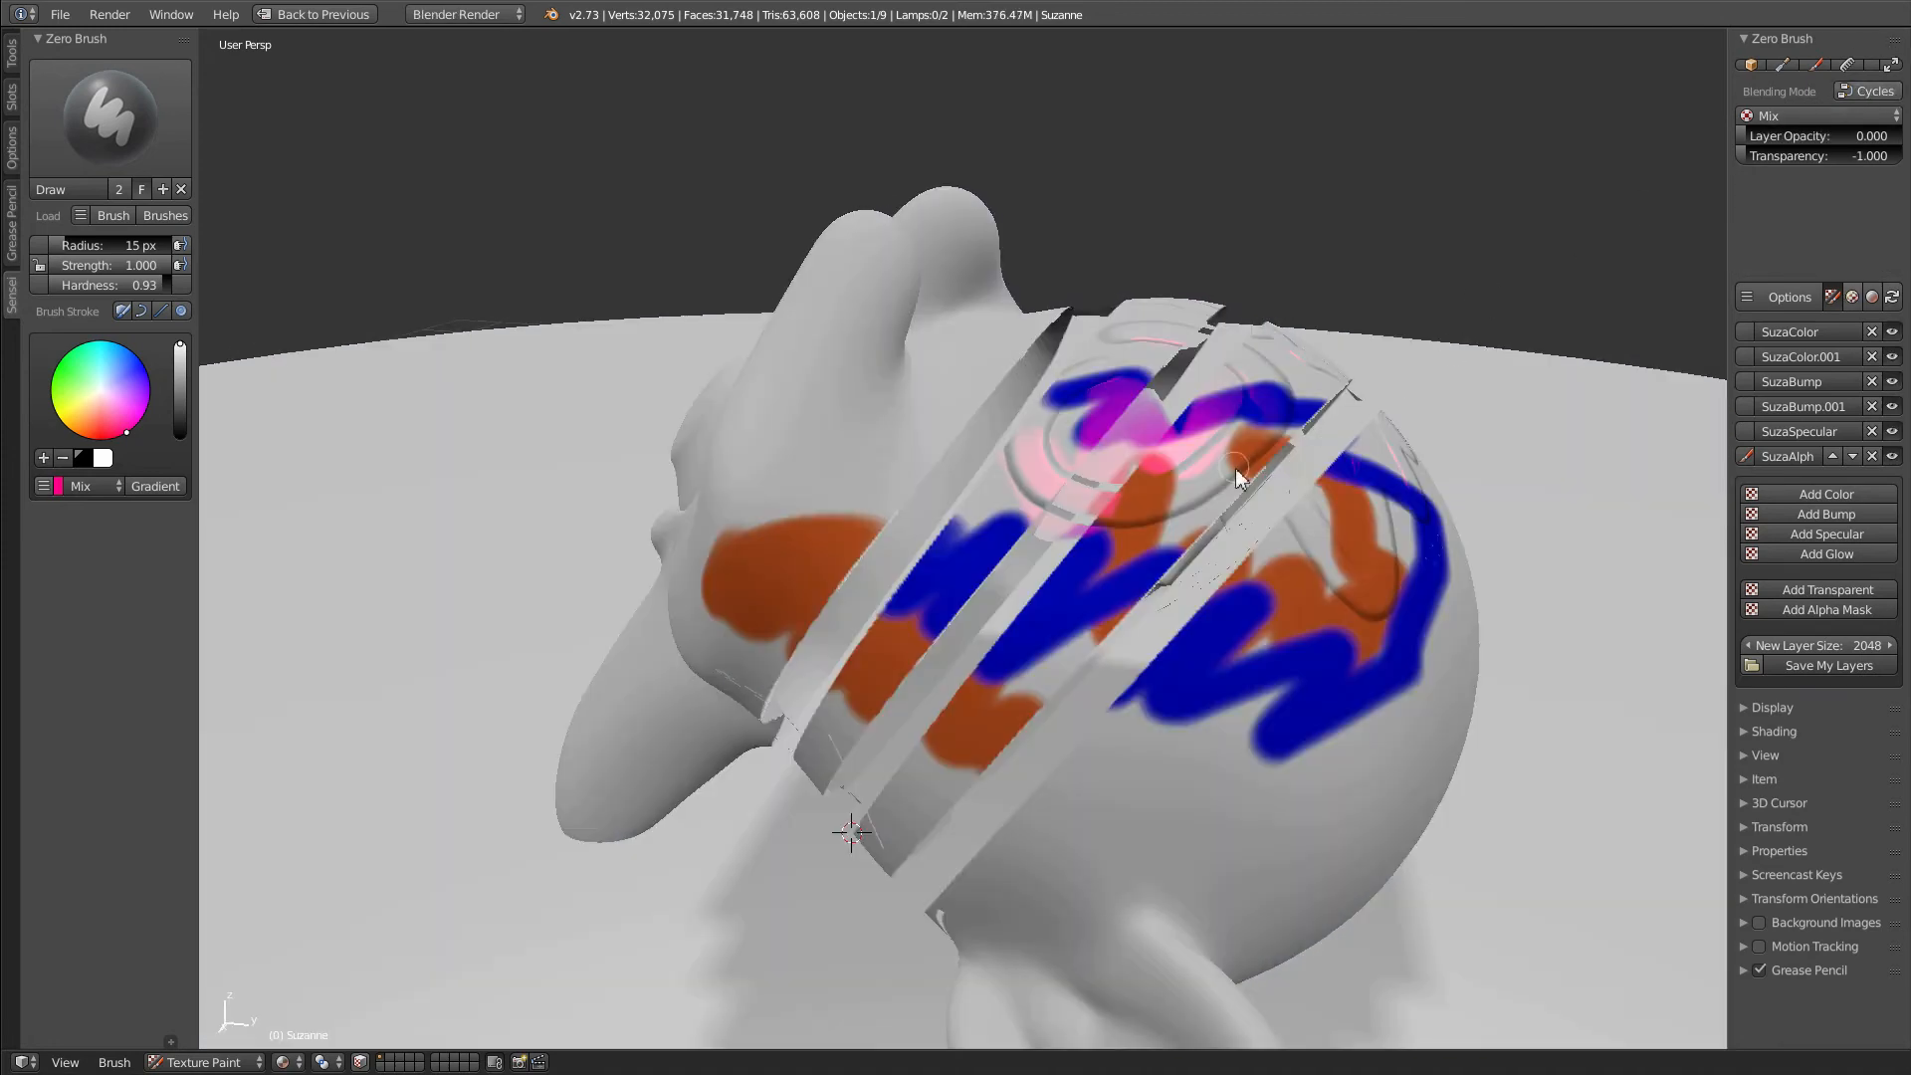
pyautogui.moveTo(1234, 470)
pyautogui.mouseDown(button='middle')
pyautogui.moveTo(1331, 443)
pyautogui.moveTo(1282, 455)
pyautogui.moveTo(1507, 296)
pyautogui.mouseUp(button='middle')
pyautogui.click(1881, 91)
pyautogui.moveTo(1324, 415)
pyautogui.mouseDown(button='middle')
pyautogui.moveTo(1299, 426)
pyautogui.moveTo(1321, 419)
pyautogui.mouseUp(button='middle')
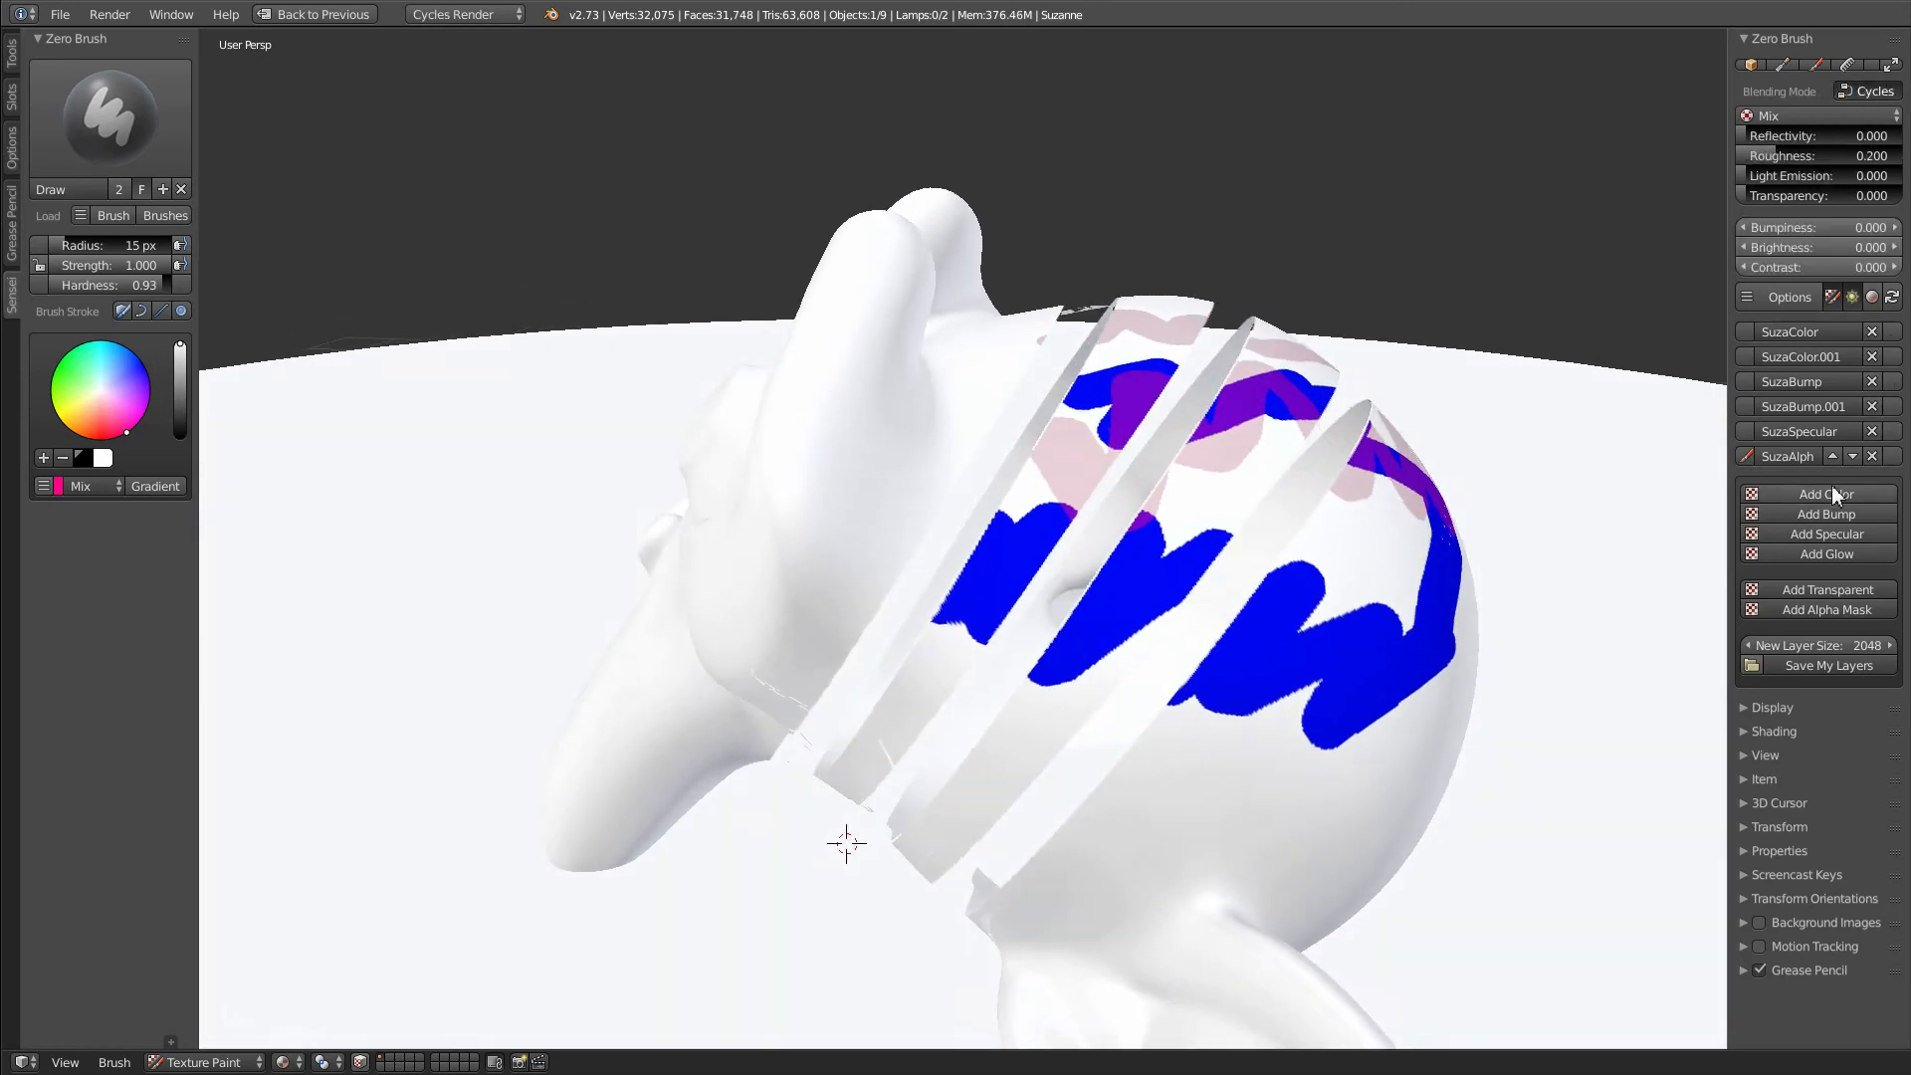
pyautogui.moveTo(1659, 580)
pyautogui.mouseDown(button='middle')
pyautogui.moveTo(1510, 665)
pyautogui.moveTo(1446, 649)
pyautogui.moveTo(1645, 562)
pyautogui.moveTo(1502, 637)
pyautogui.mouseUp(button='middle')
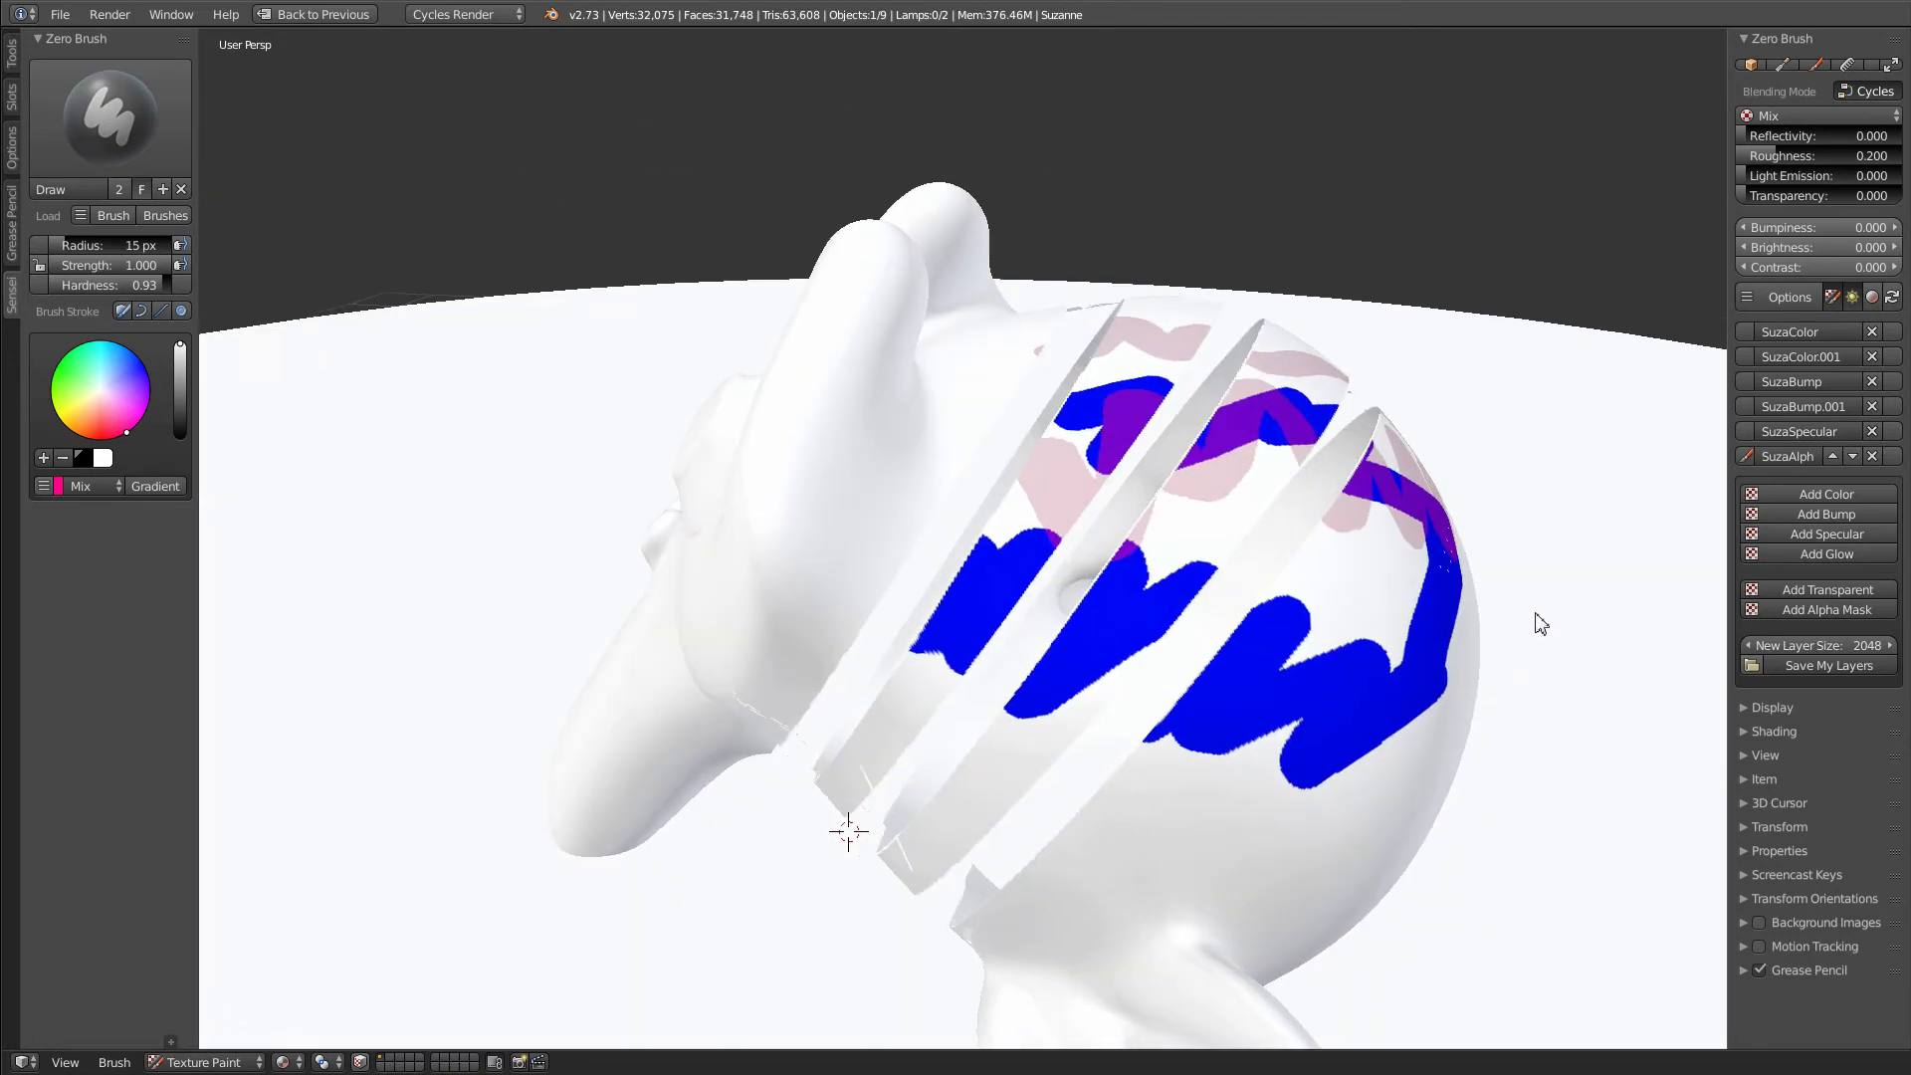
pyautogui.moveTo(1679, 606)
pyautogui.mouseDown(button='middle')
pyautogui.moveTo(1463, 704)
pyautogui.moveTo(1565, 443)
pyautogui.moveTo(1433, 554)
pyautogui.moveTo(1365, 507)
pyautogui.moveTo(1369, 564)
pyautogui.mouseUp(button='middle')
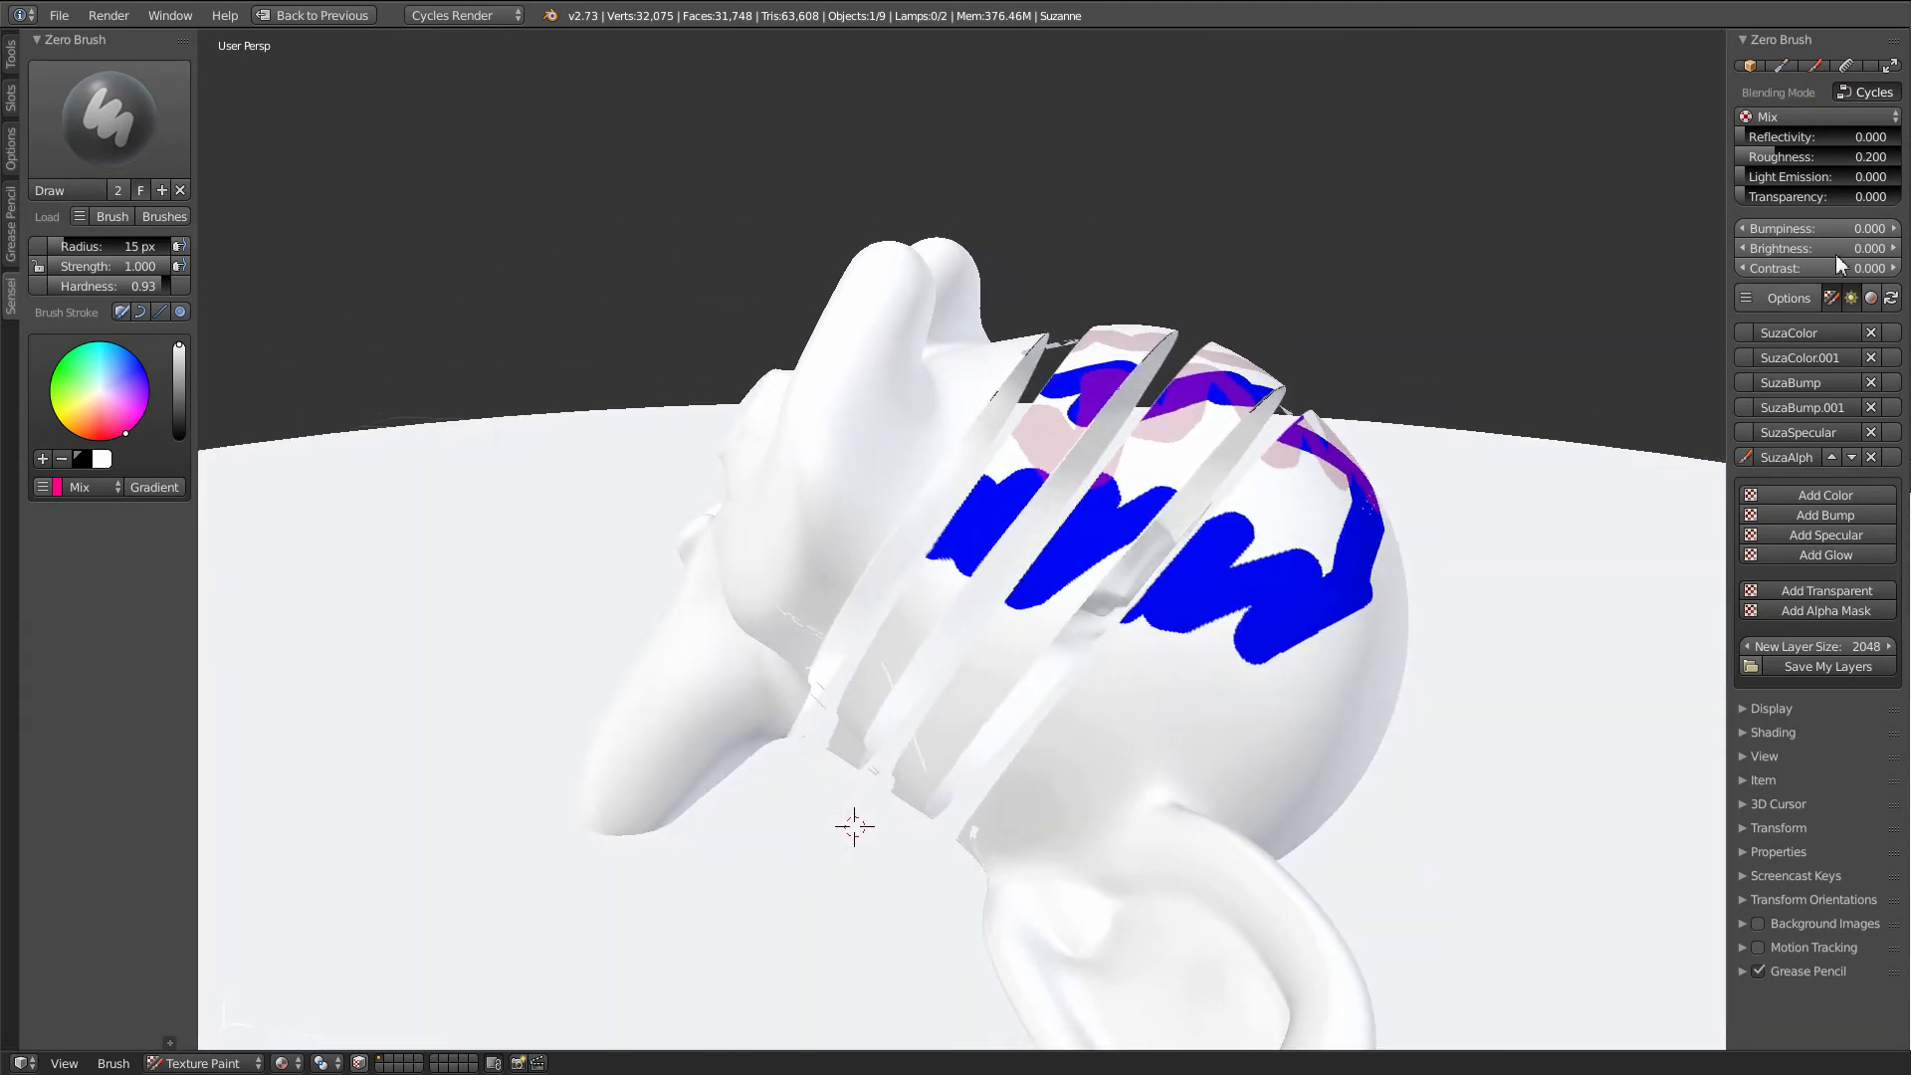
pyautogui.click(1880, 96)
pyautogui.moveTo(1537, 390); pyautogui.dragTo(1556, 410, button='middle')
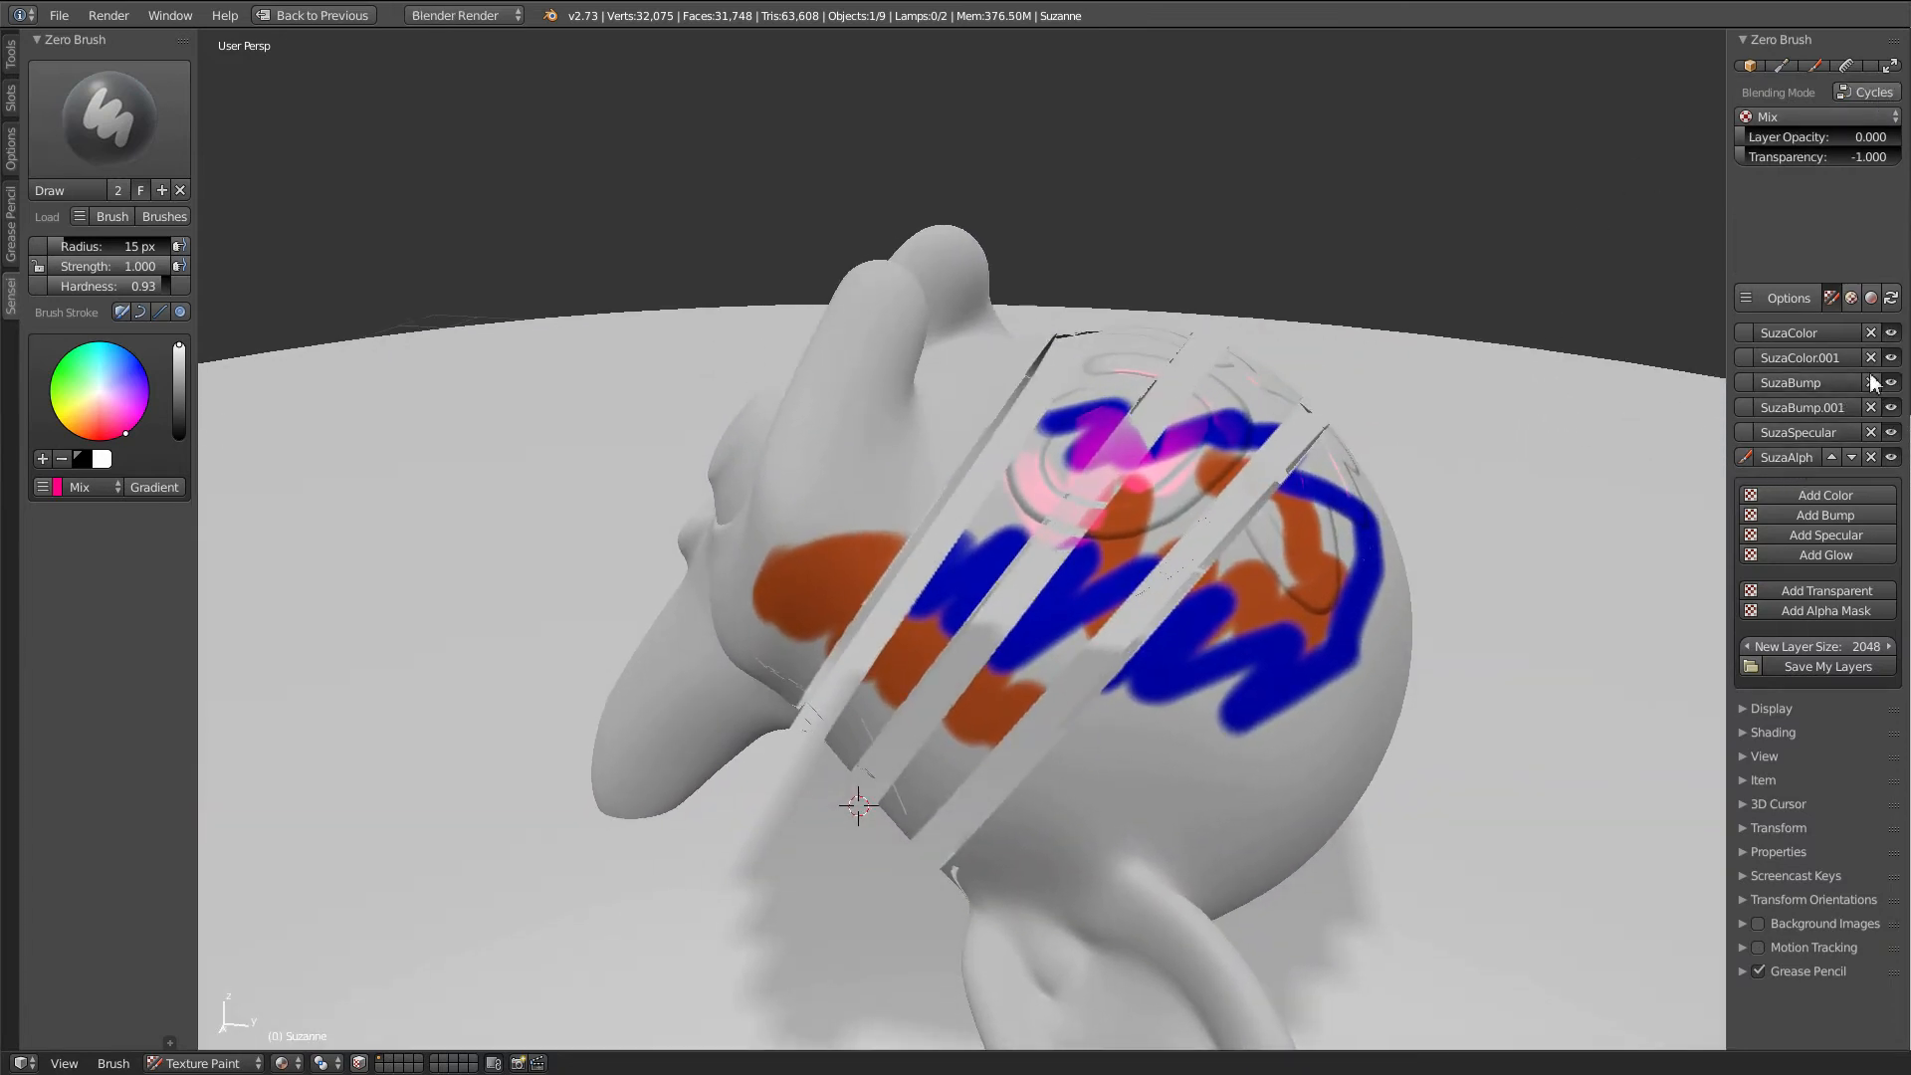
# Step: Hide and show the SuzaColor and SuzaColor.001 layers in turn to check what each contributes
pyautogui.click(1890, 333)
pyautogui.click(1894, 334)
pyautogui.click(1889, 359)
pyautogui.click(1894, 359)
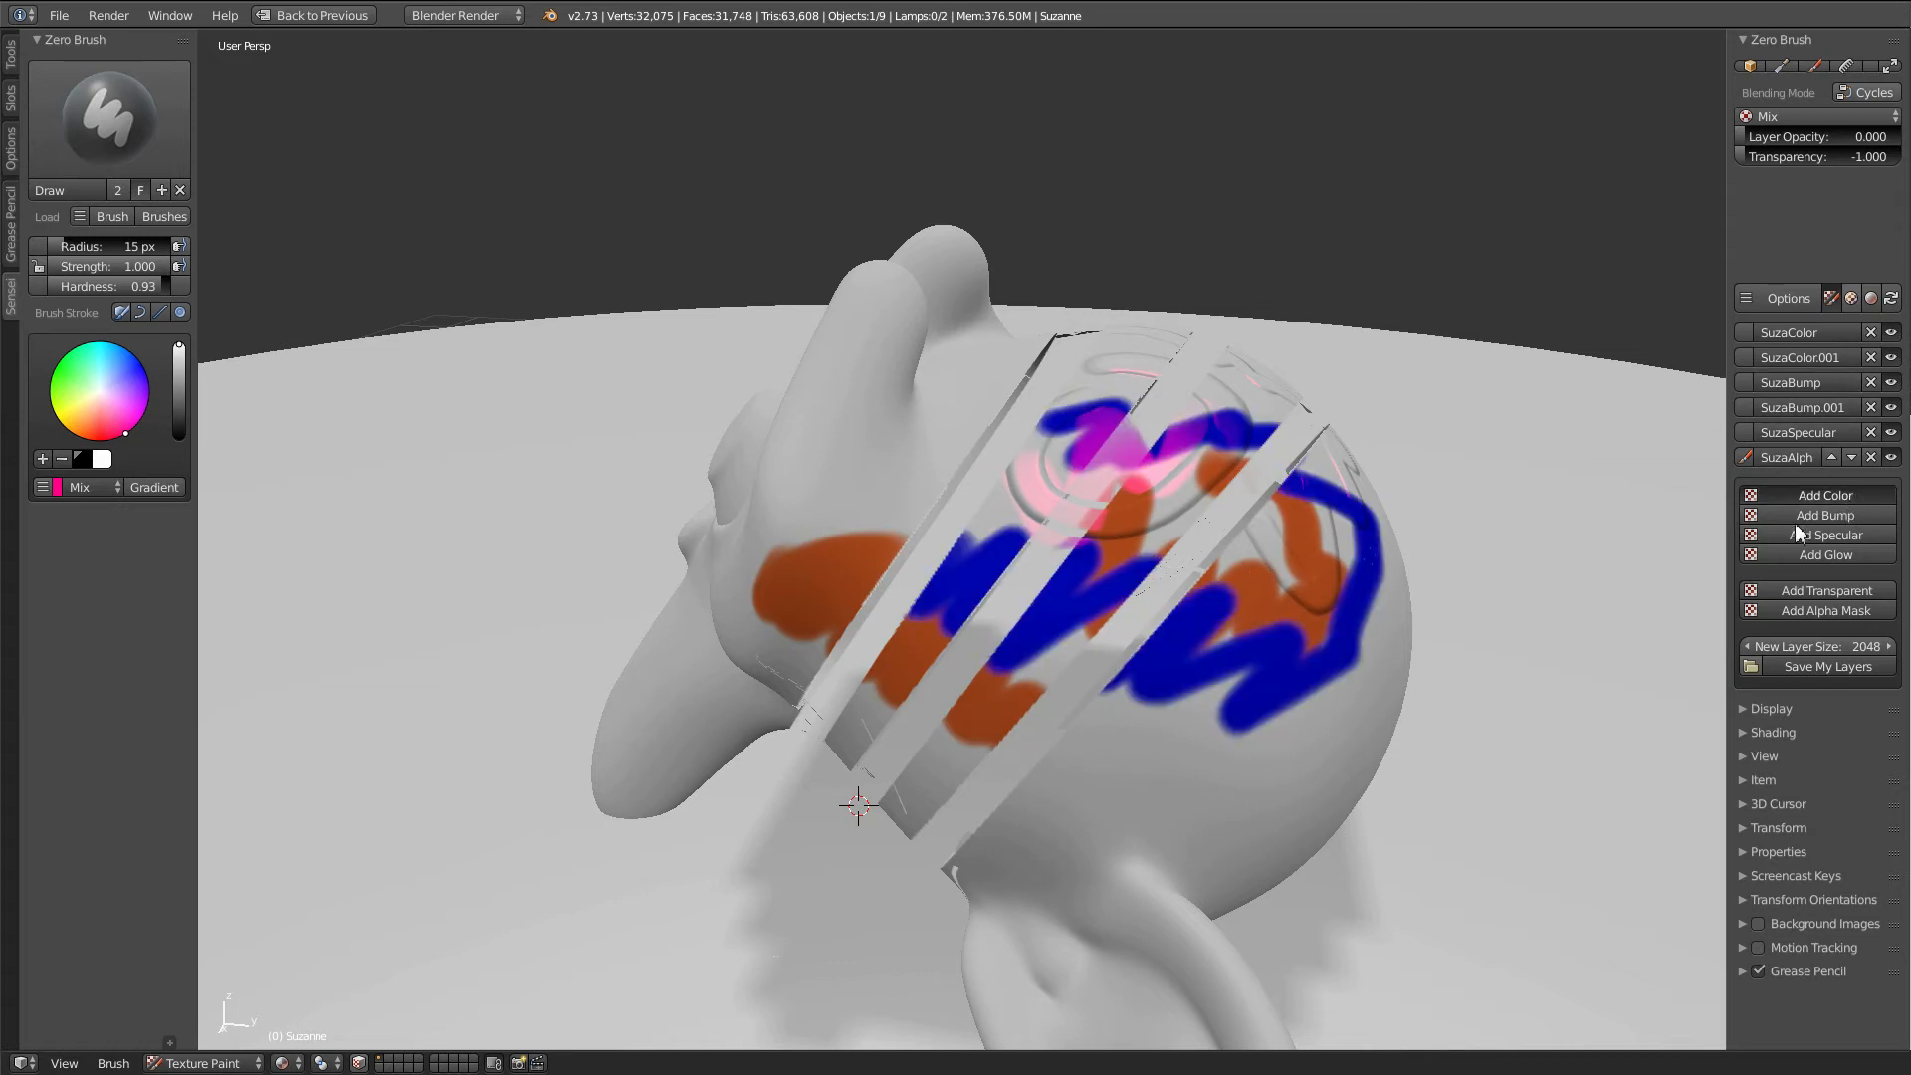
# Step: Add a third color layer and paint a straight green line and freehand green zigzags around the head
pyautogui.moveTo(114, 413); pyautogui.dragTo(34, 364)
pyautogui.moveTo(1244, 628); pyautogui.dragTo(1033, 722, button='middle')
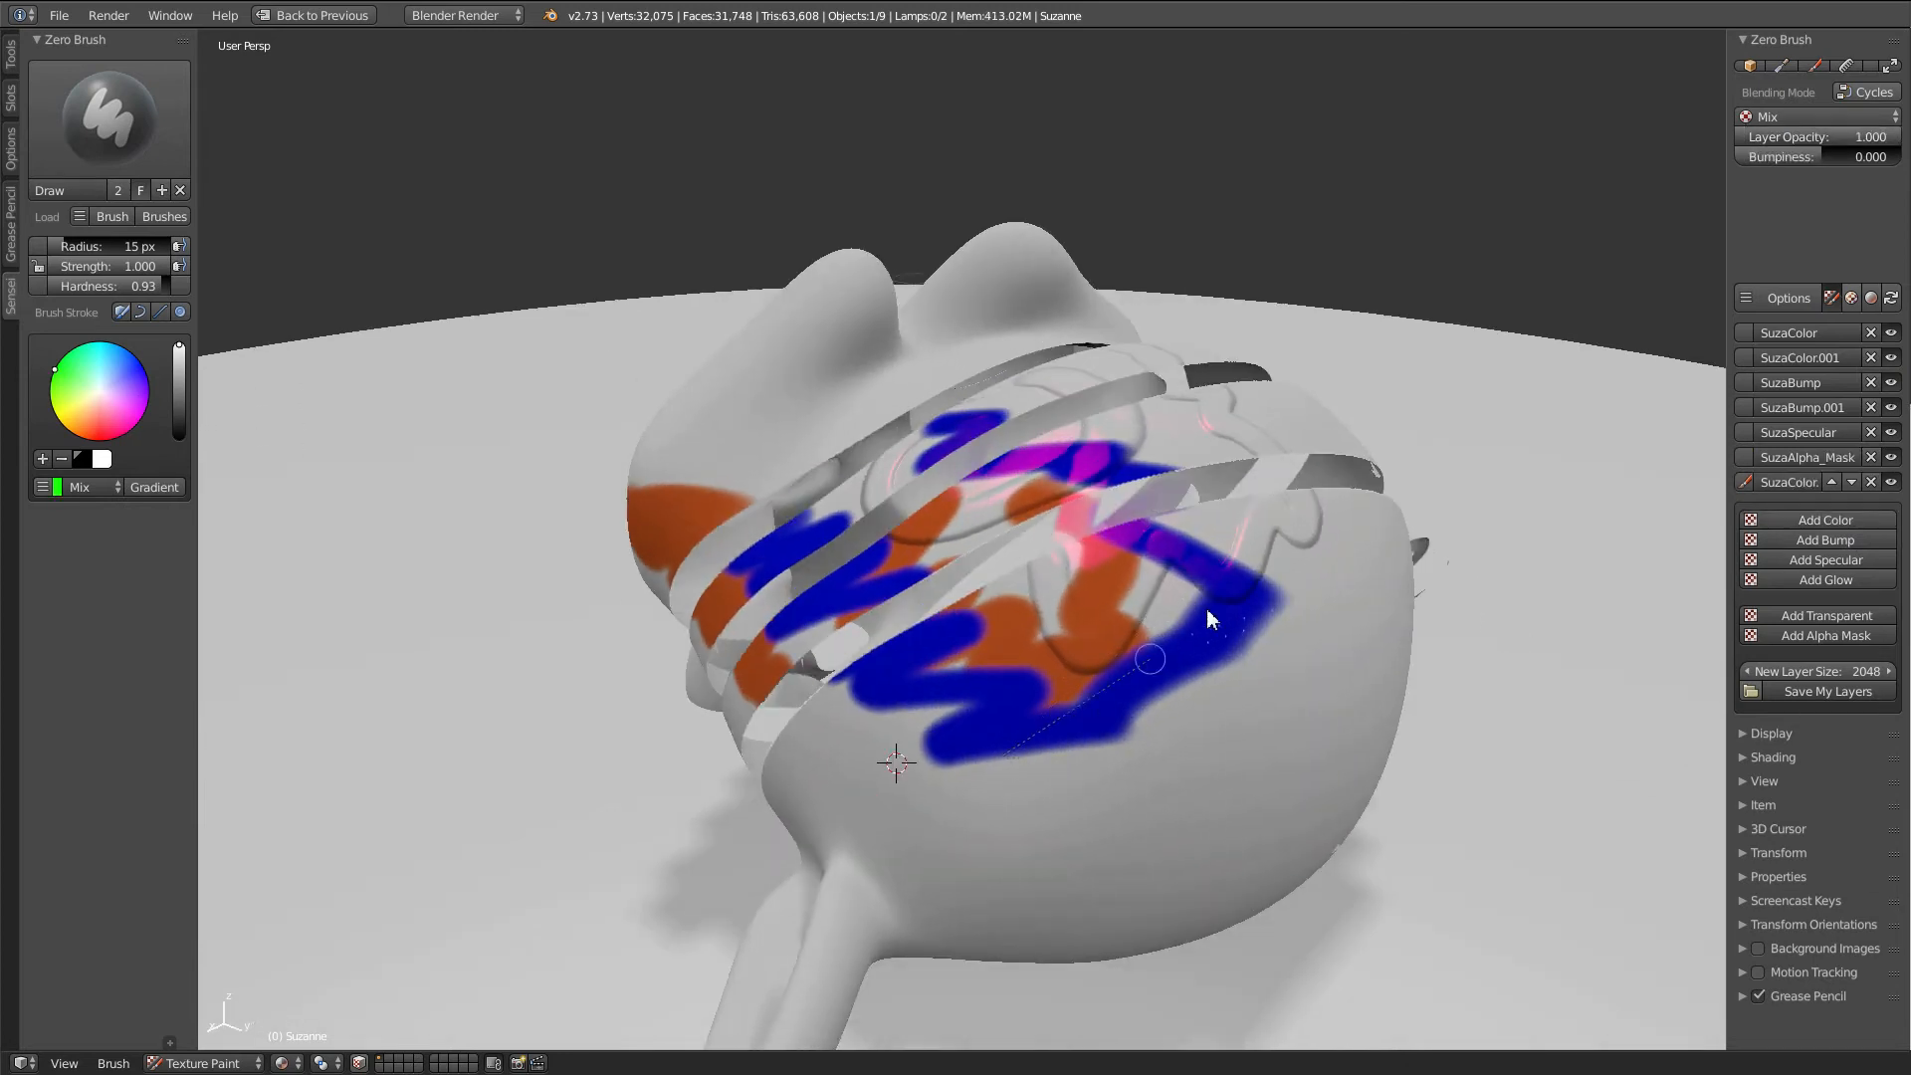
pyautogui.moveTo(1257, 585); pyautogui.dragTo(1248, 609)
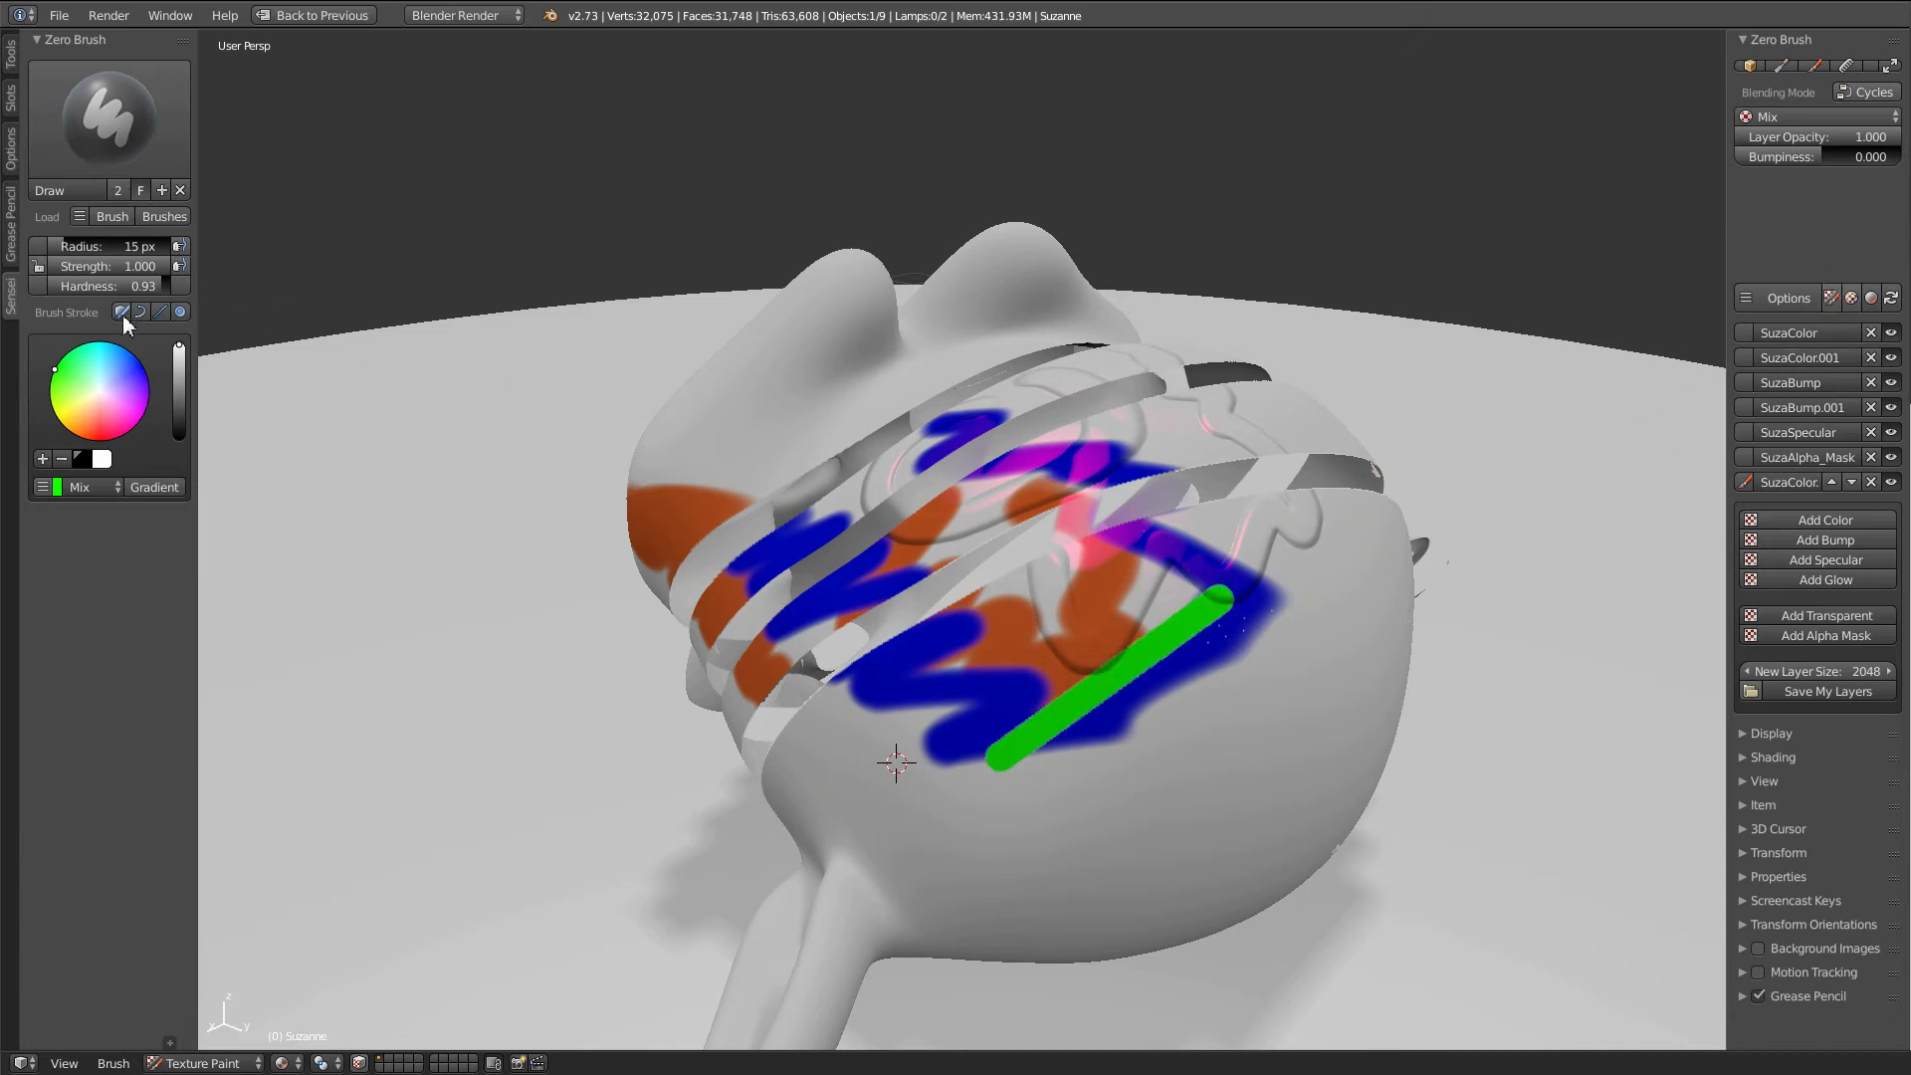
pyautogui.moveTo(1035, 687); pyautogui.dragTo(1155, 738, button='middle')
pyautogui.moveTo(1199, 627)
pyautogui.mouseDown()
pyautogui.moveTo(1109, 530)
pyautogui.moveTo(926, 444)
pyautogui.mouseUp()
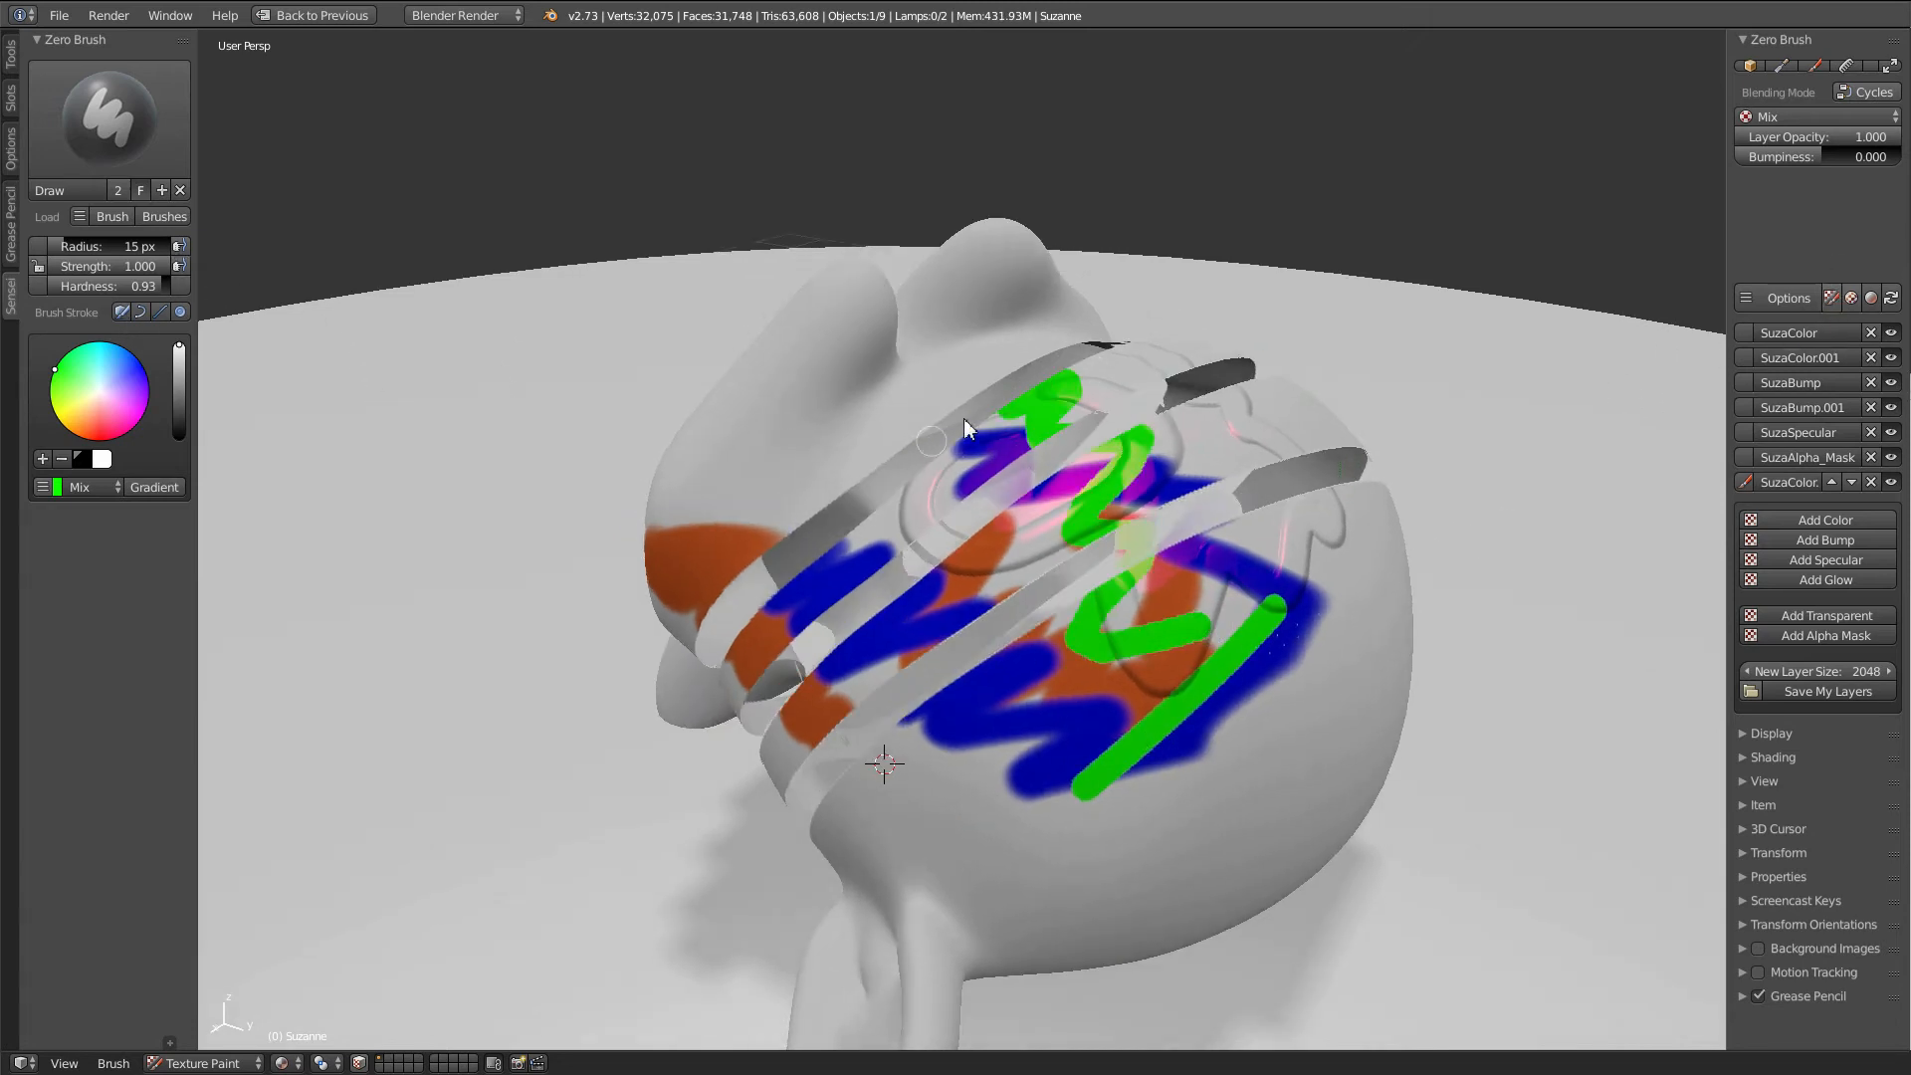
pyautogui.moveTo(1104, 590); pyautogui.dragTo(978, 430, button='middle')
pyautogui.moveTo(958, 505); pyautogui.dragTo(1153, 674)
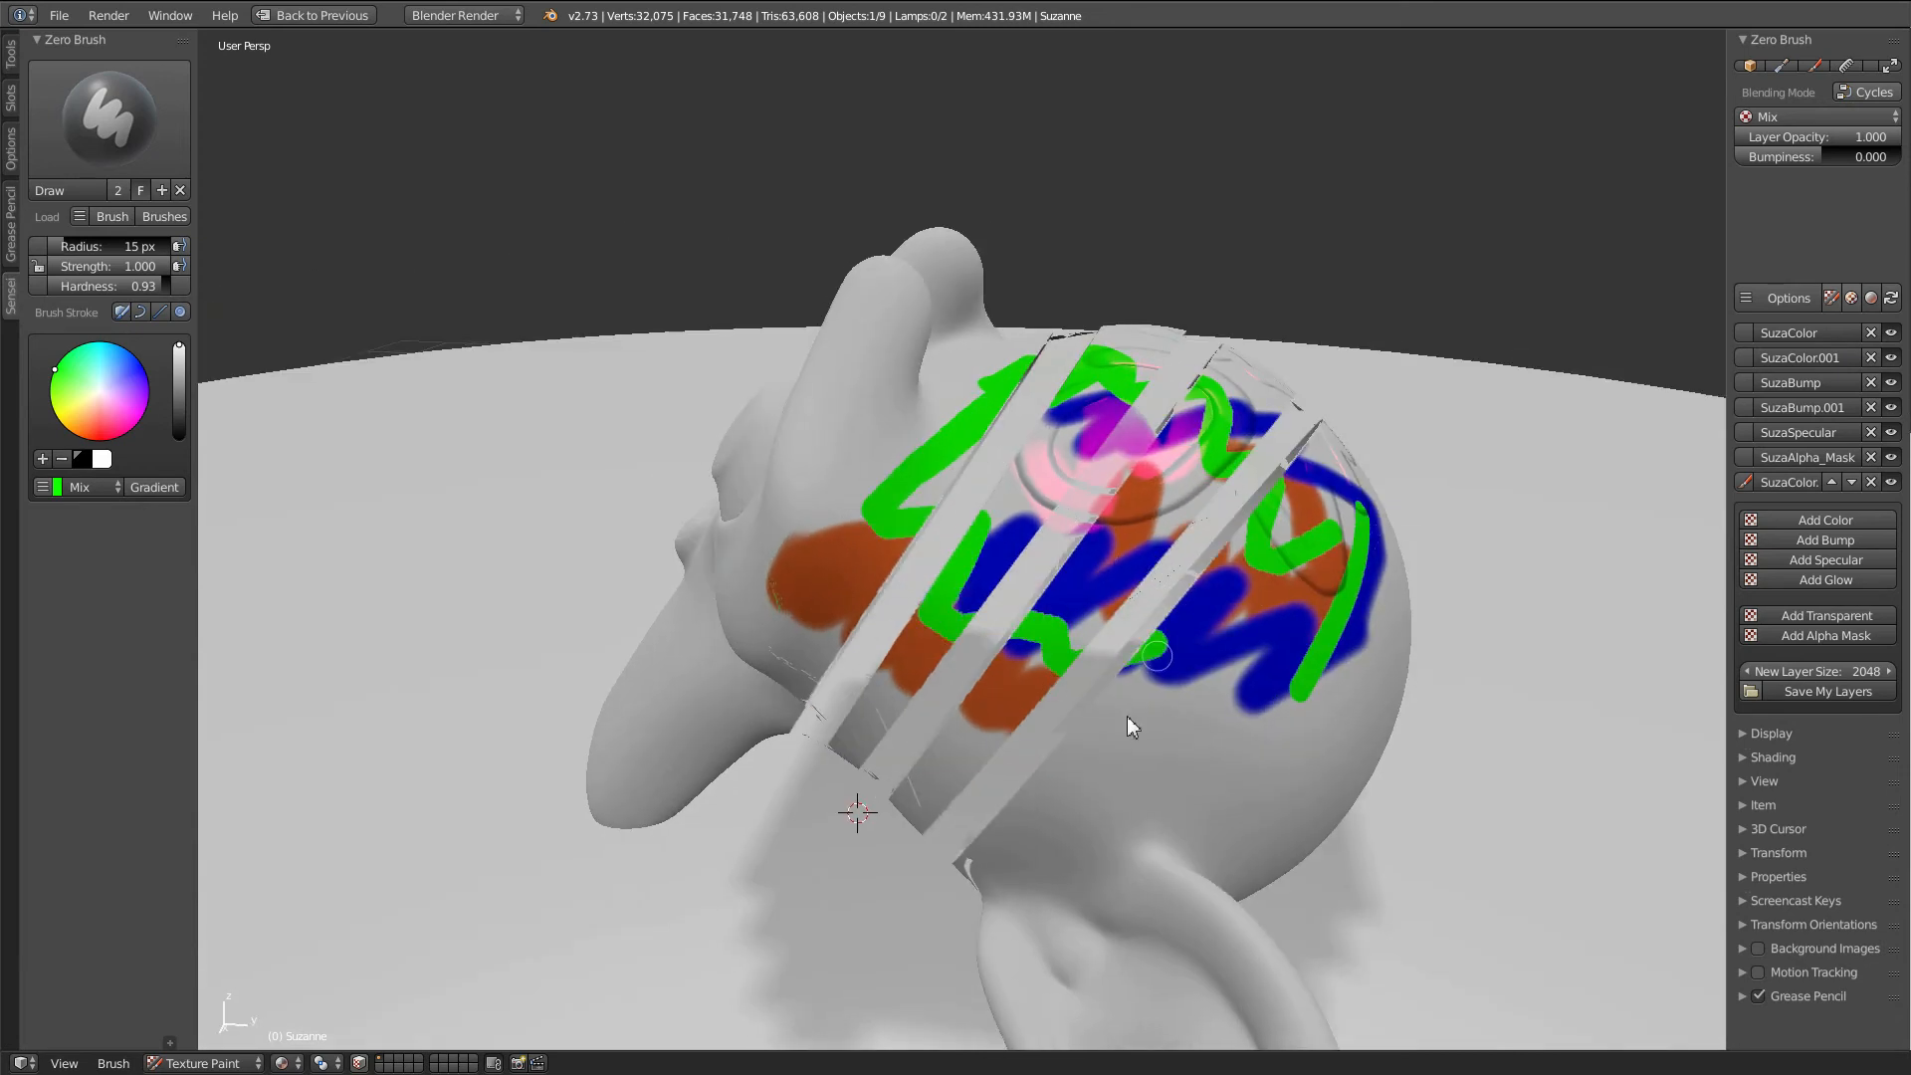
# Step: Move the green color layer up the stack to directly below SuzaColor.001
pyautogui.moveTo(1300, 719)
pyautogui.mouseDown(button='middle')
pyautogui.moveTo(1228, 719)
pyautogui.moveTo(1327, 599)
pyautogui.moveTo(1309, 631)
pyautogui.moveTo(1272, 625)
pyautogui.mouseUp(button='middle')
pyautogui.click(1831, 457)
pyautogui.click(1831, 407)
# Step: Toggle the visibility of the three color layers one by one and preview the green layer in Cycles
pyautogui.moveTo(1549, 523); pyautogui.dragTo(1904, 401, button='middle')
pyautogui.click(1892, 384)
pyautogui.click(1892, 384)
pyautogui.click(1891, 360)
pyautogui.click(1892, 360)
pyautogui.click(1892, 335)
pyautogui.click(1890, 356)
pyautogui.click(1892, 359)
pyautogui.click(1877, 93)
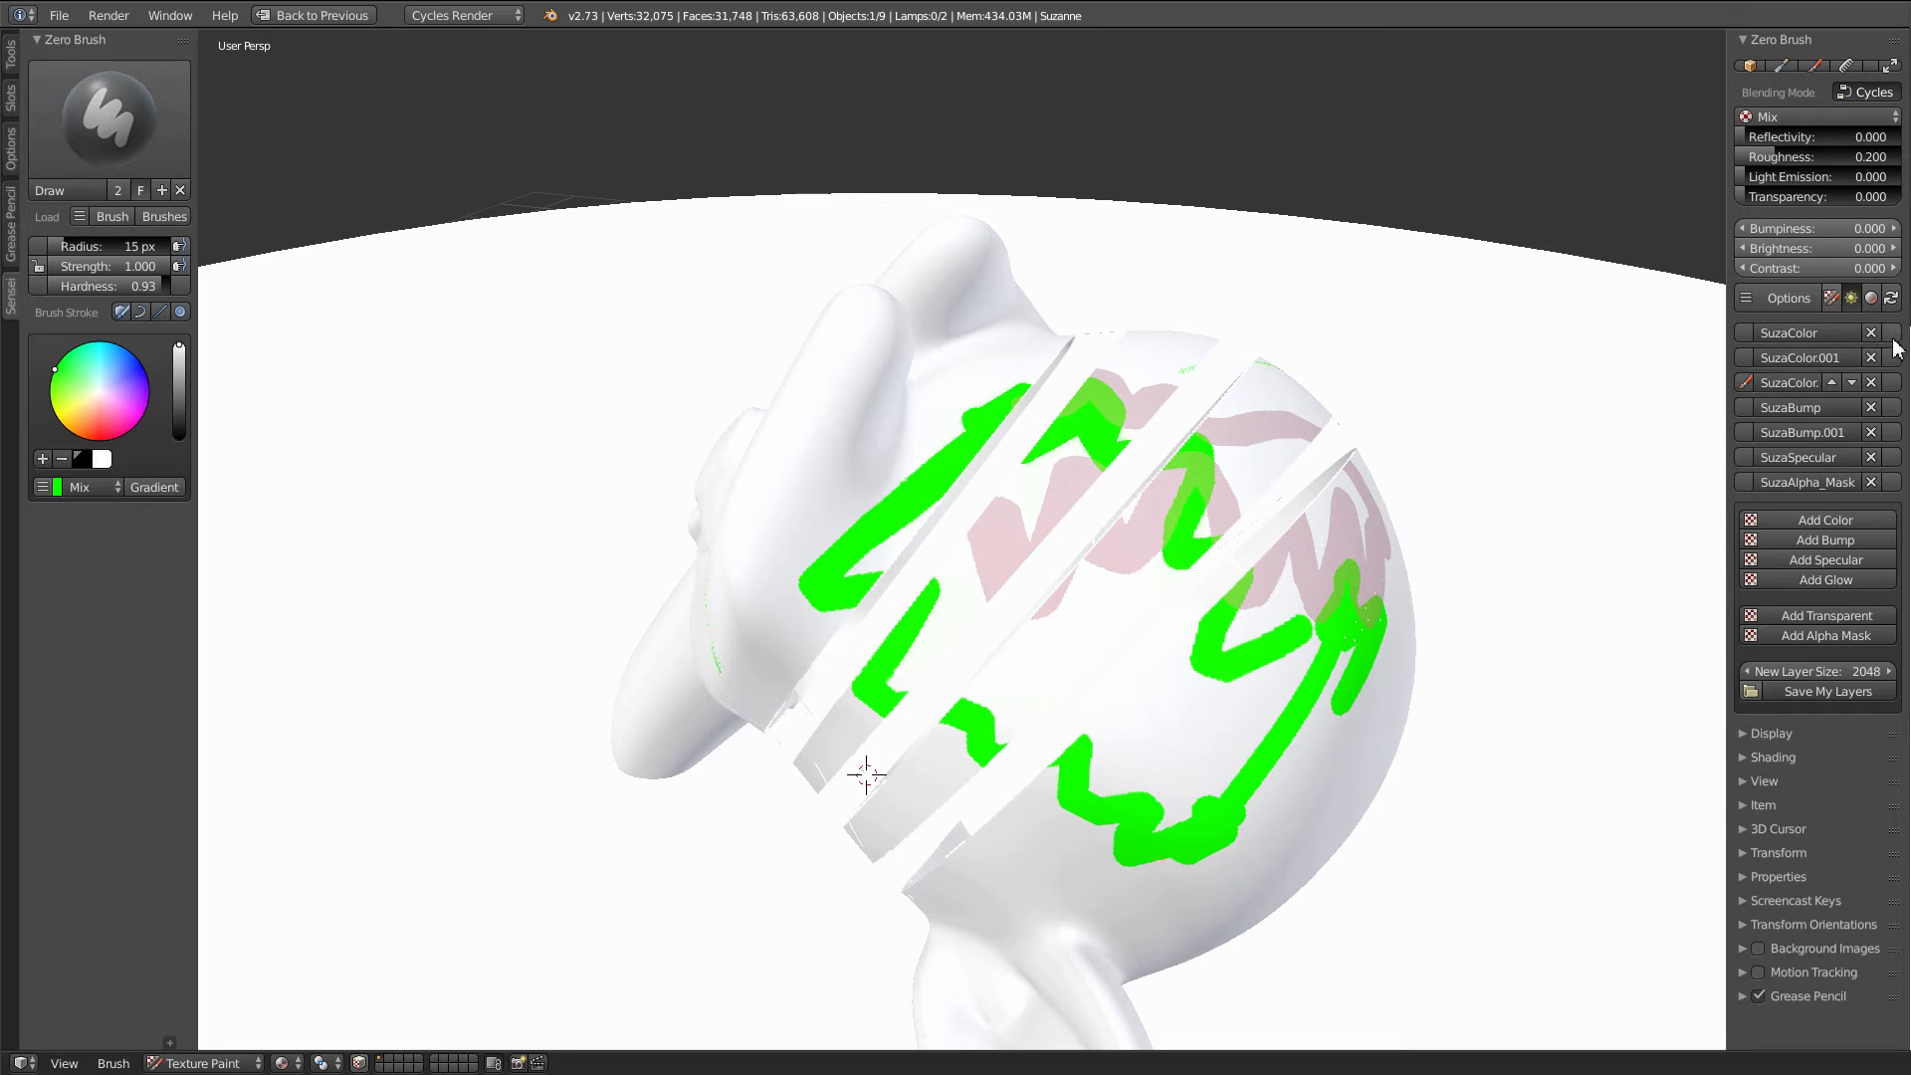
# Step: Switch the head's display back to Blender Render and hide the green SuzaColor.002 layer
pyautogui.click(1868, 91)
pyautogui.moveTo(1526, 553); pyautogui.dragTo(1491, 549, button='middle')
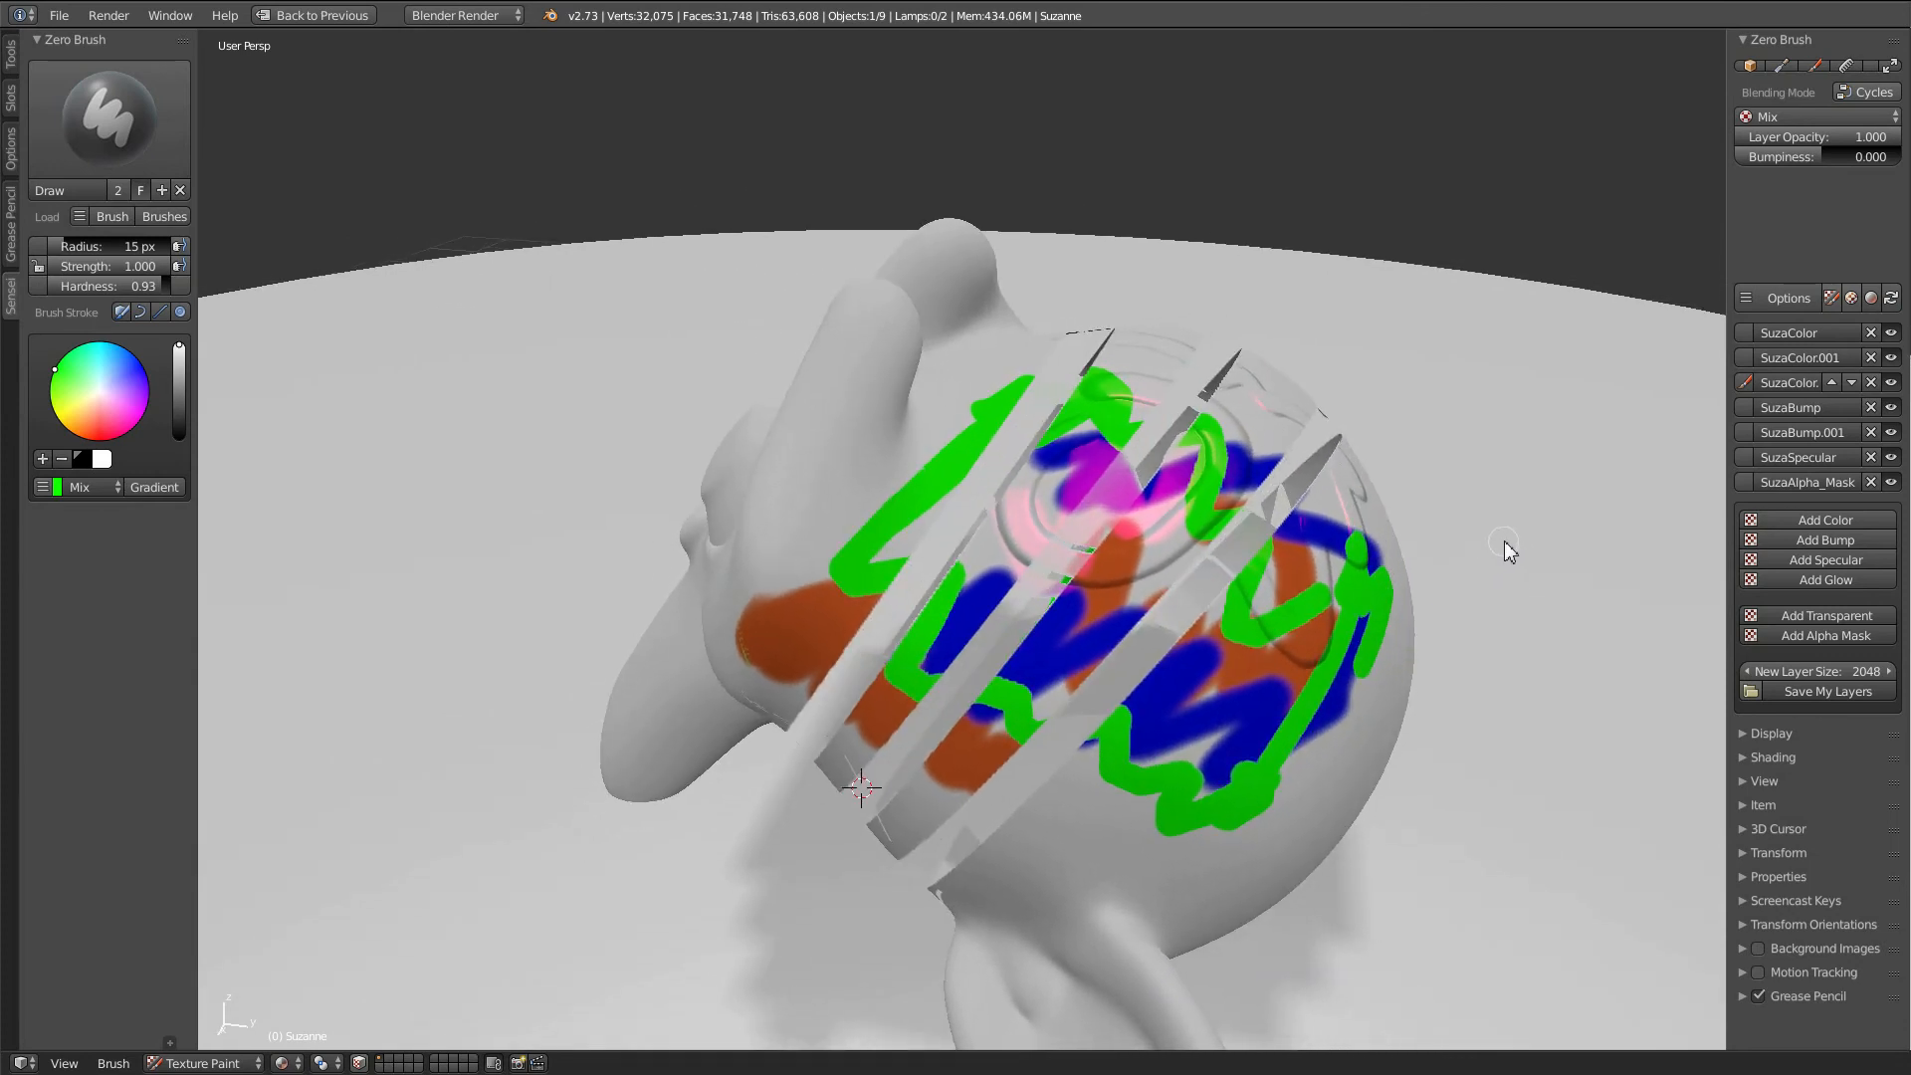
pyautogui.click(1806, 299)
pyautogui.moveTo(1622, 625)
pyautogui.mouseDown(button='middle')
pyautogui.moveTo(1614, 567)
pyautogui.moveTo(1705, 434)
pyautogui.mouseUp(button='middle')
pyautogui.moveTo(1620, 548)
pyautogui.mouseDown(button='middle')
pyautogui.moveTo(1626, 562)
pyautogui.moveTo(1682, 535)
pyautogui.mouseUp(button='middle')
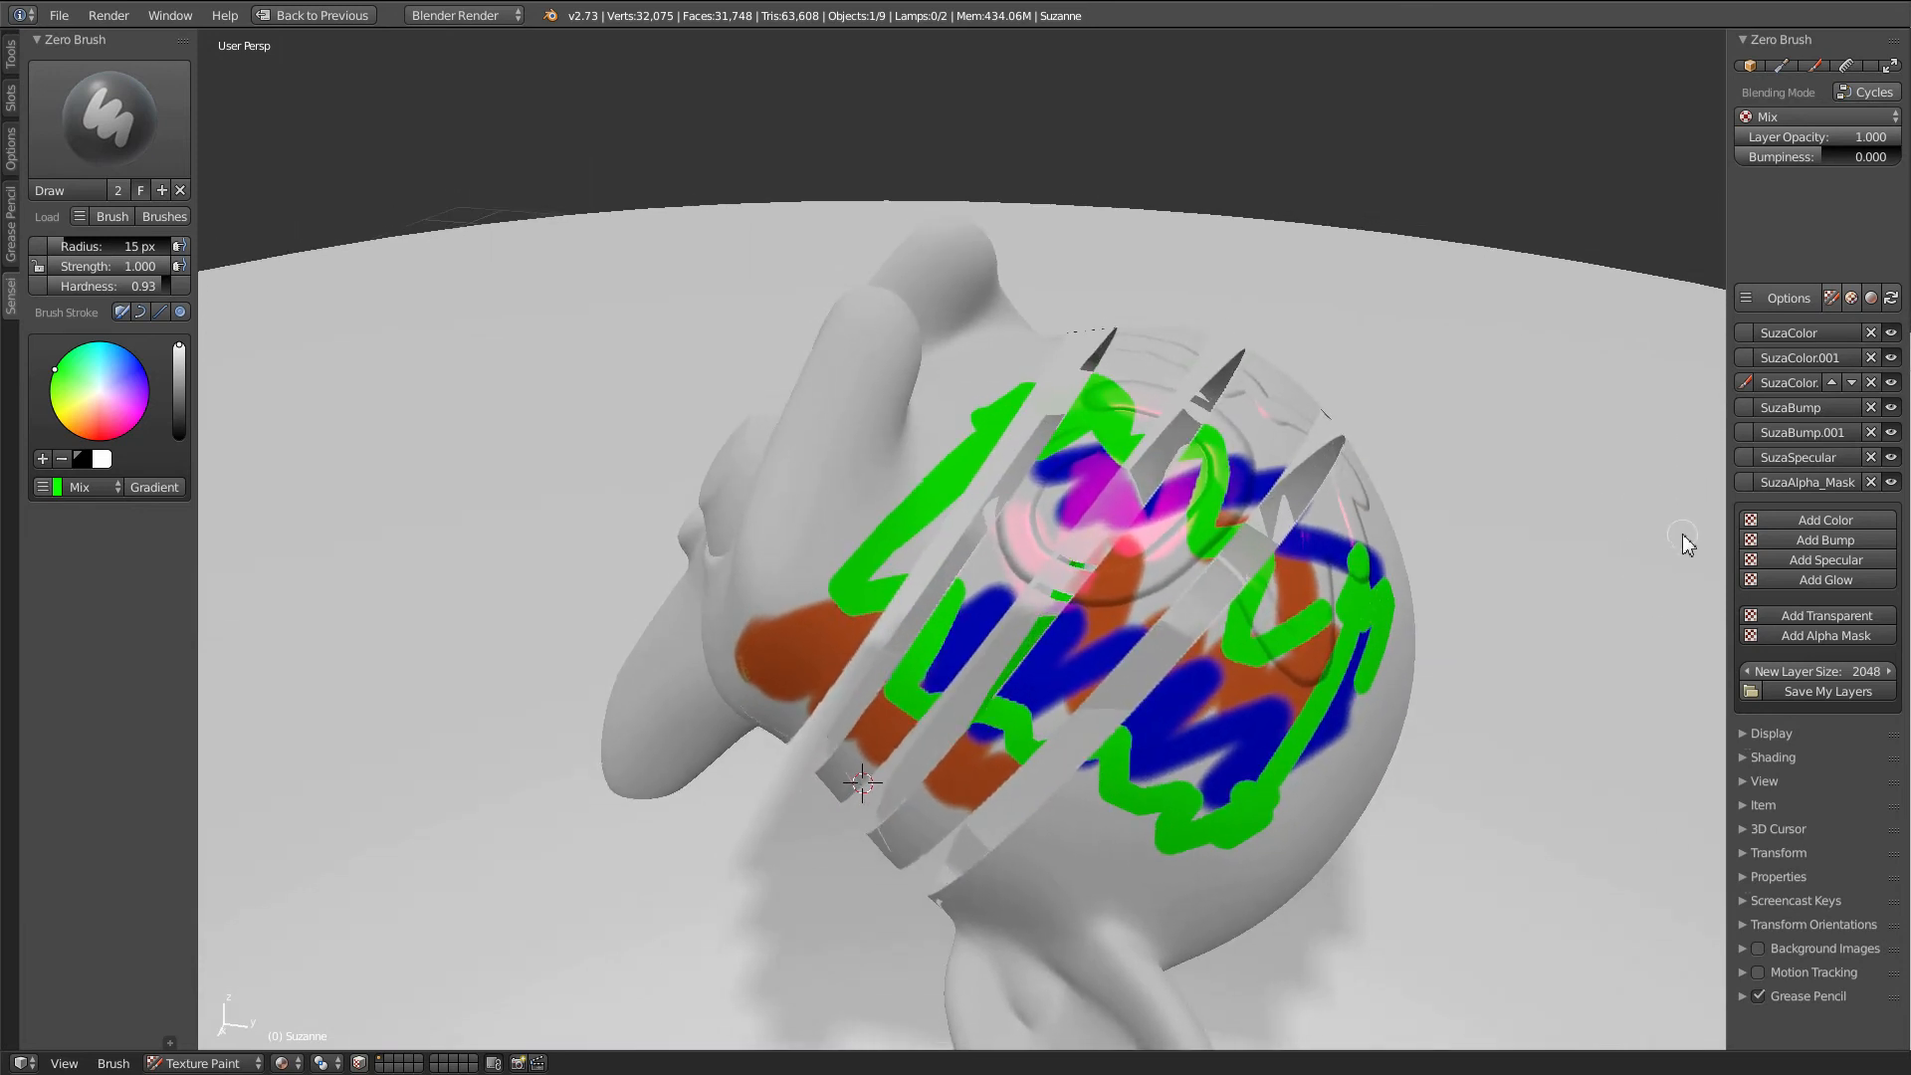
pyautogui.click(1891, 384)
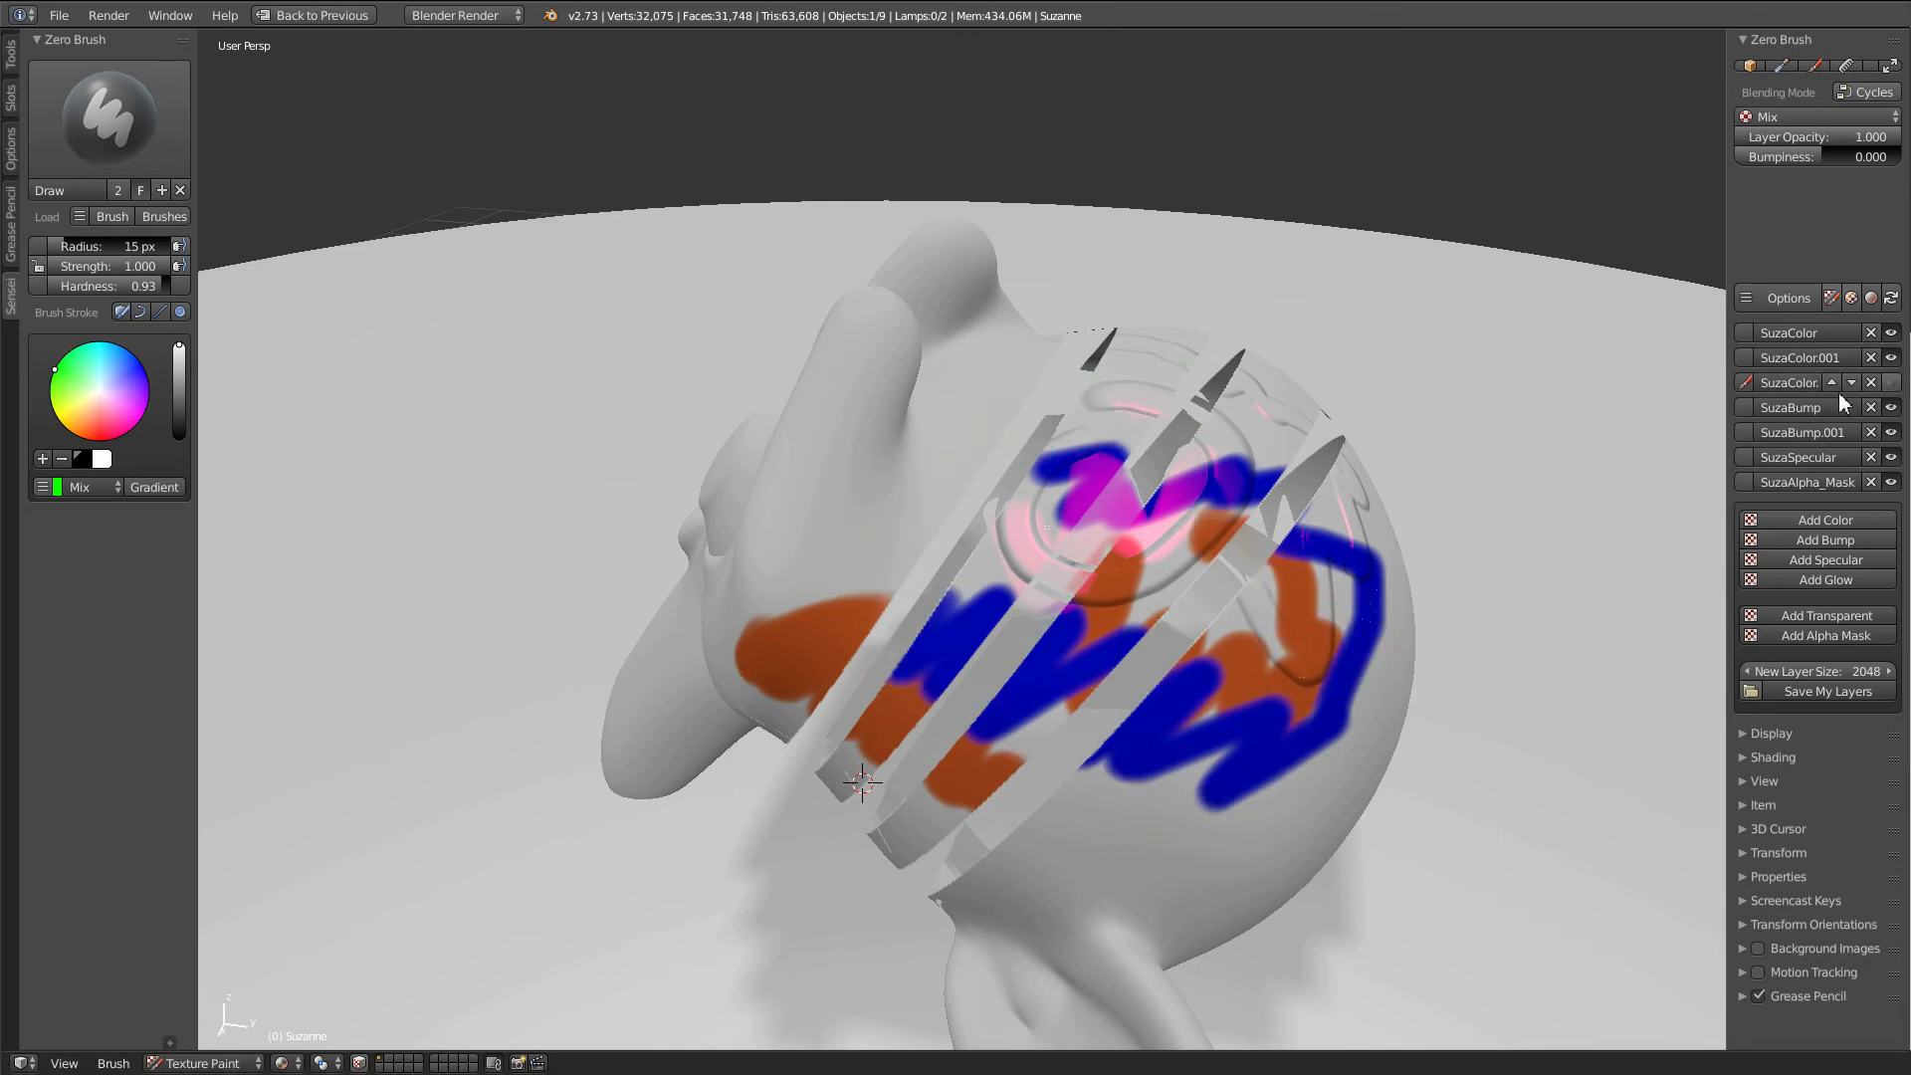
# Step: Set the size for new layers to 512
pyautogui.click(1797, 297)
pyautogui.click(1754, 671)
pyautogui.click(1755, 669)
pyautogui.click(1754, 669)
pyautogui.click(1754, 669)
pyautogui.click(1754, 670)
pyautogui.click(1753, 669)
pyautogui.click(1754, 670)
pyautogui.click(1753, 671)
pyautogui.click(1753, 670)
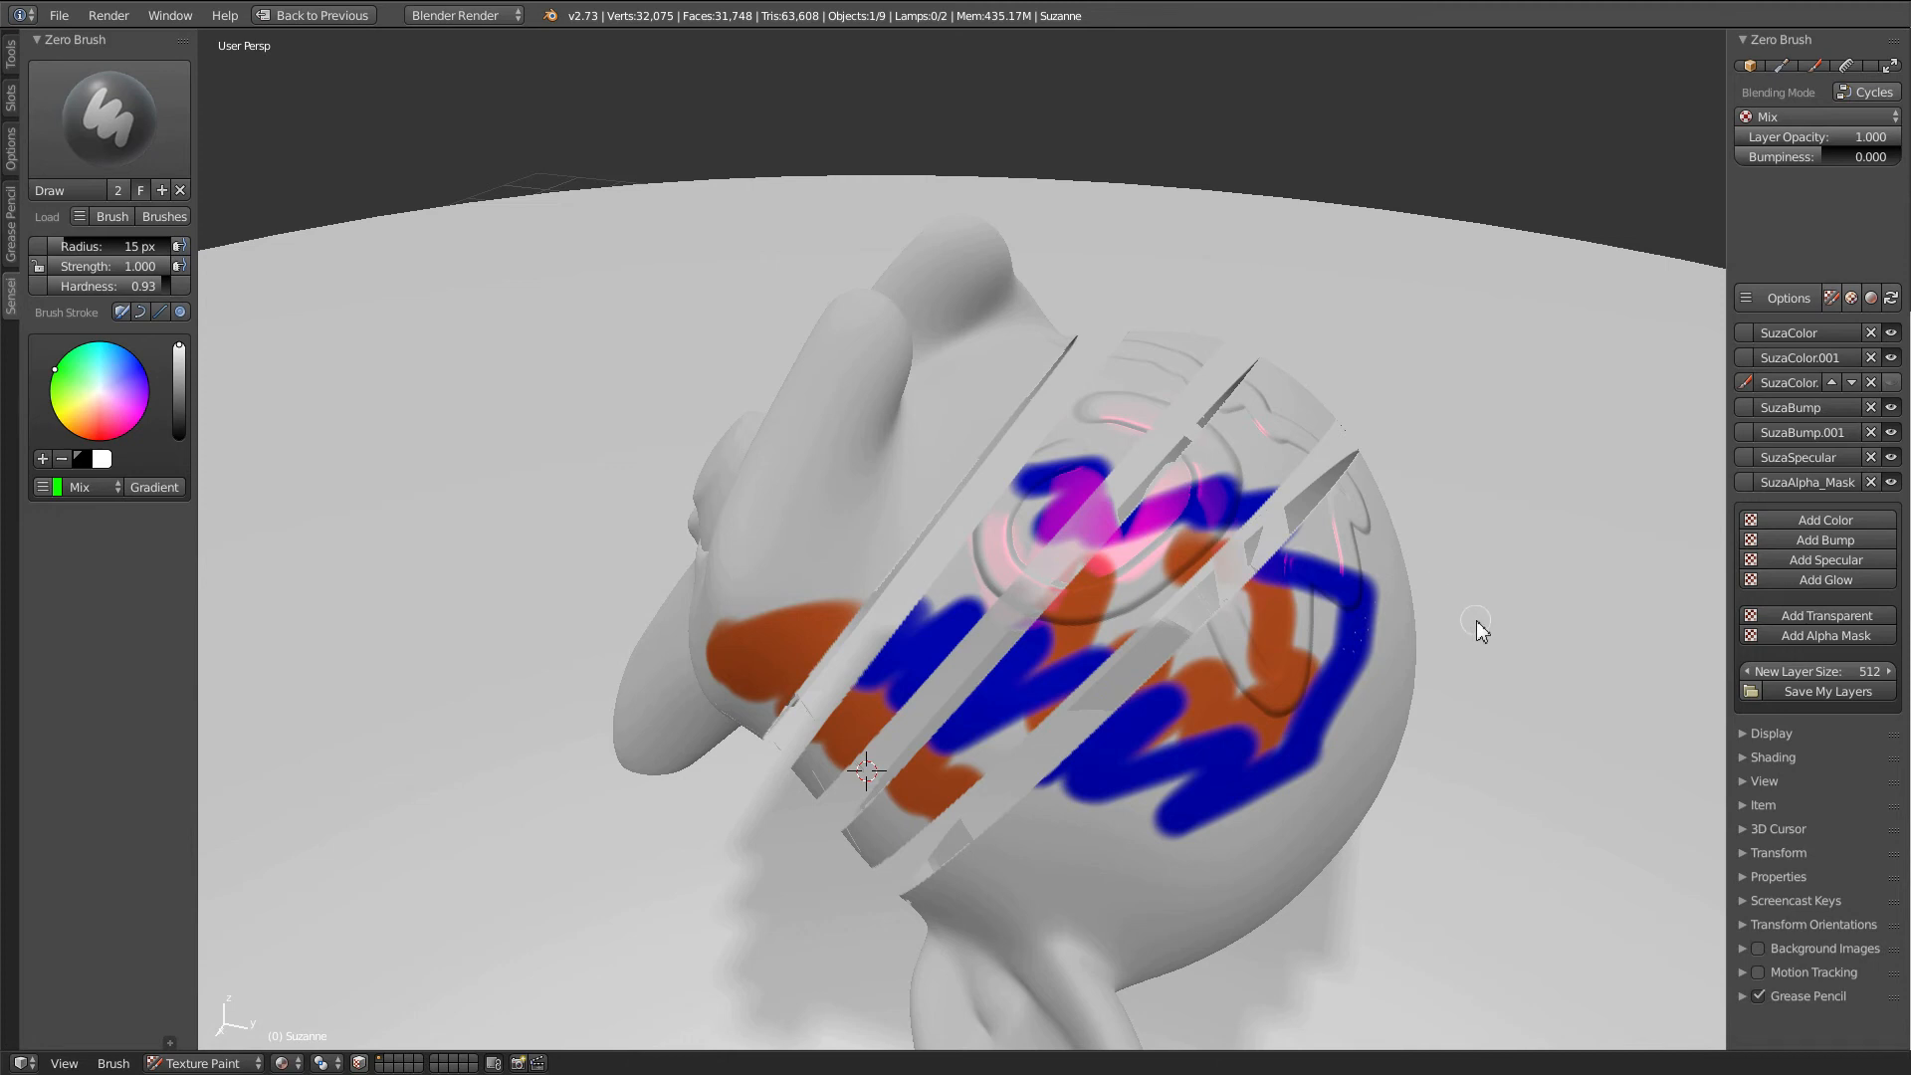
# Step: Create a new merged layer from the visible color layers and widen the Zero Brush sidebar to show full layer names
pyautogui.moveTo(1462, 646)
pyautogui.mouseDown(button='middle')
pyautogui.moveTo(1480, 640)
pyautogui.moveTo(1461, 677)
pyautogui.mouseUp(button='middle')
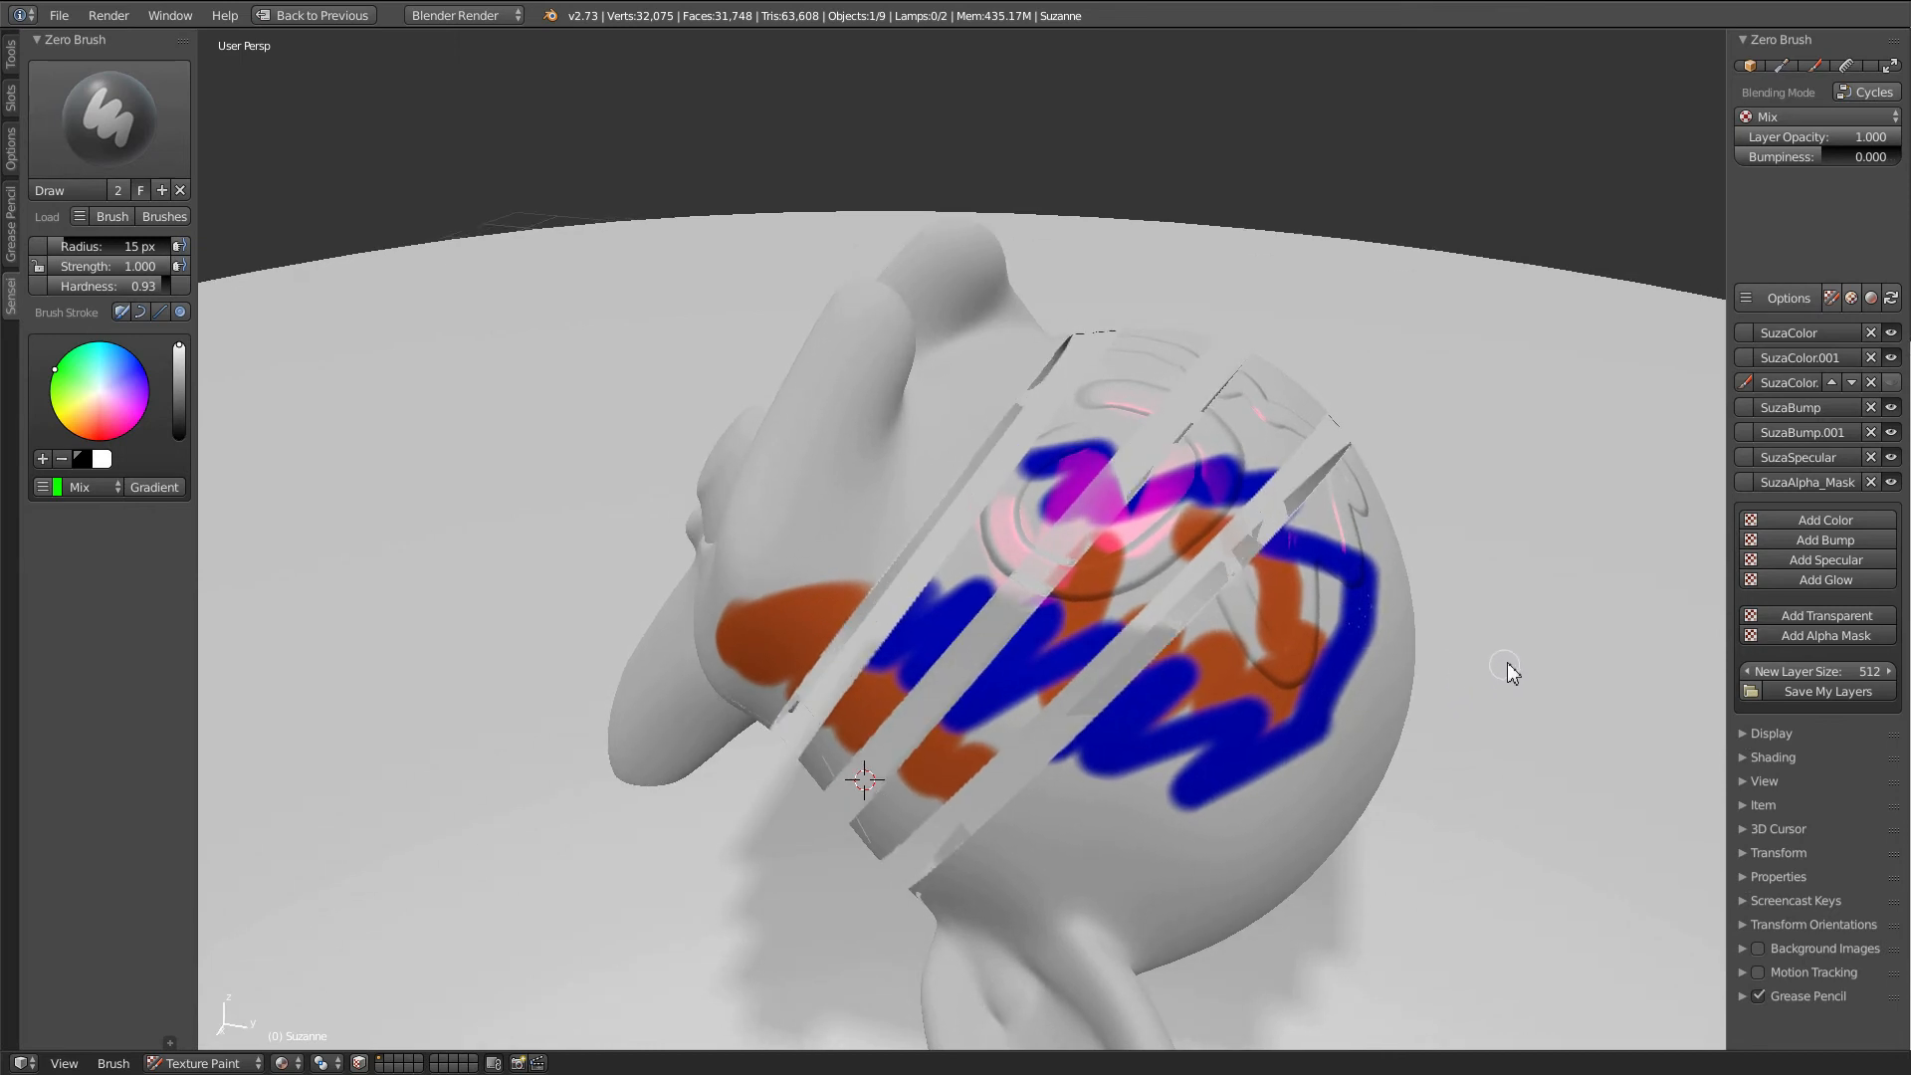
pyautogui.click(1801, 298)
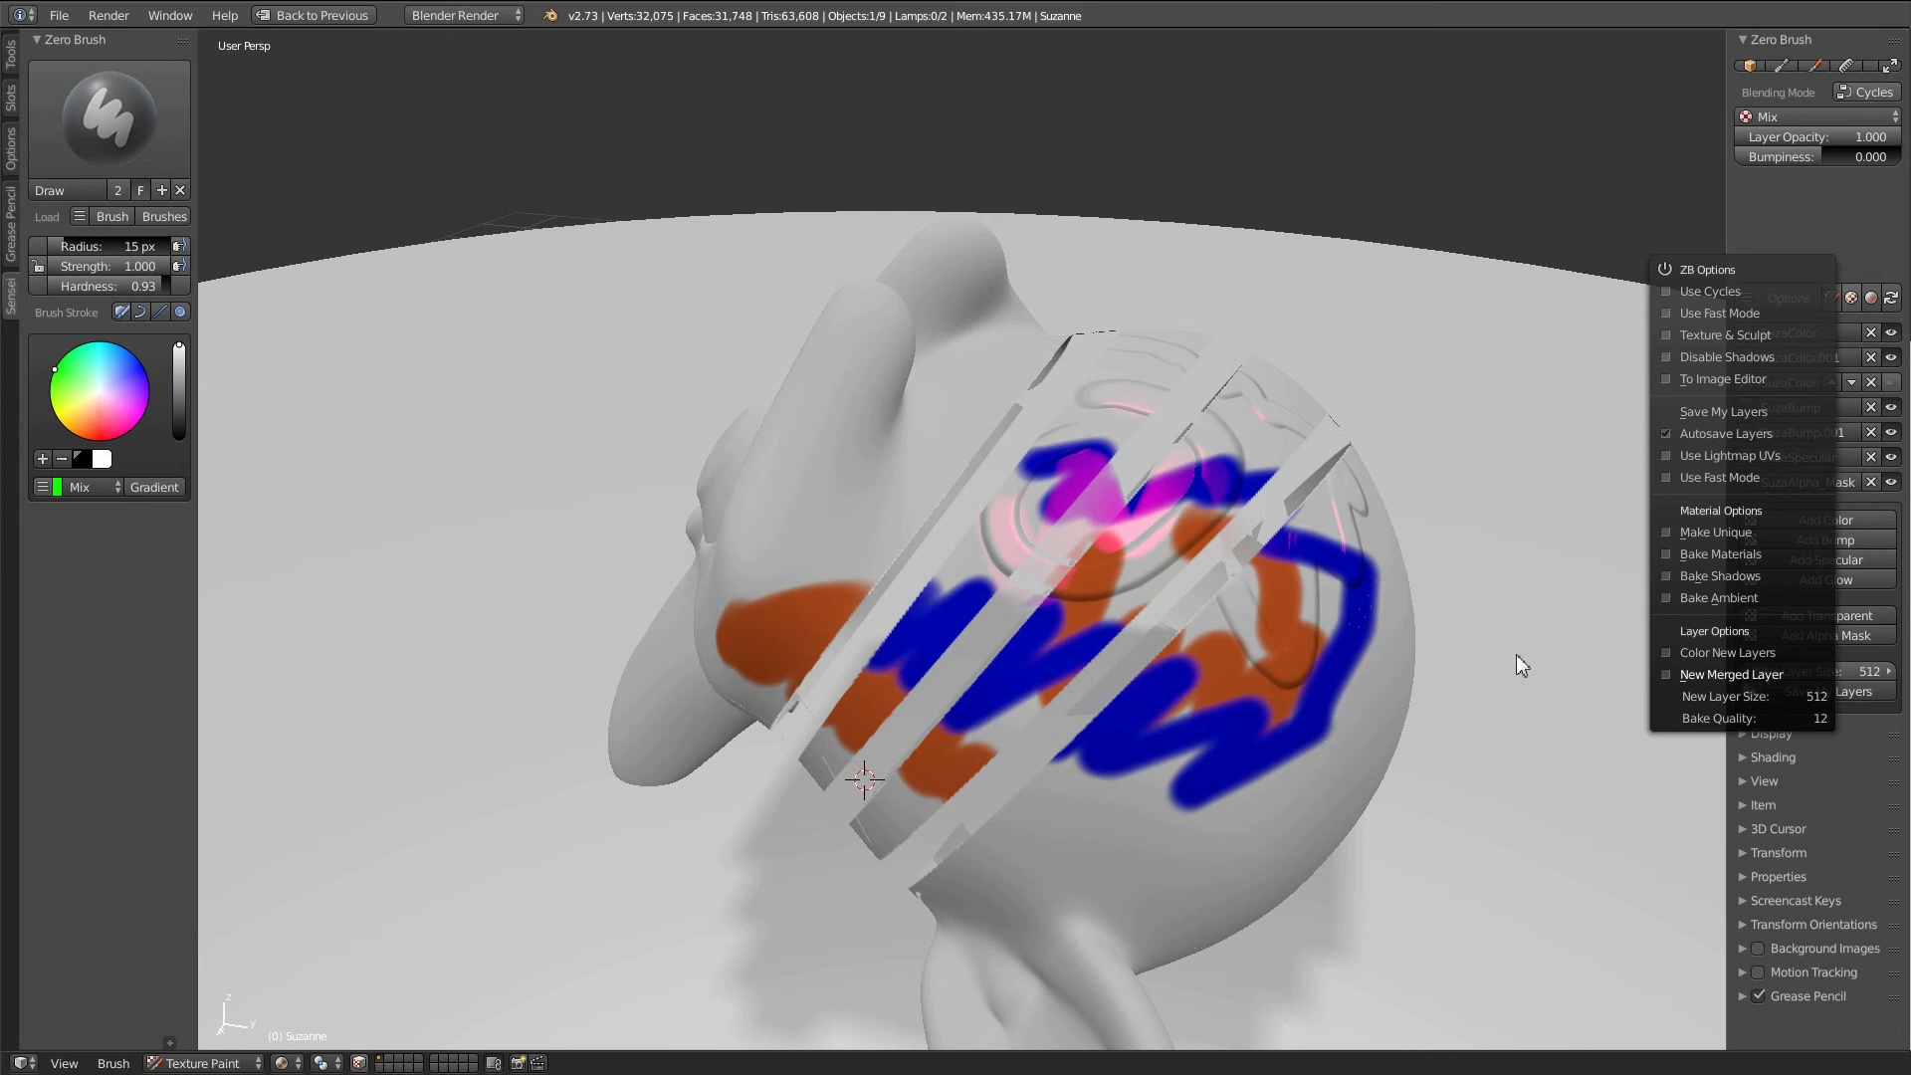
pyautogui.moveTo(1502, 577)
pyautogui.mouseDown(button='middle')
pyautogui.moveTo(1489, 587)
pyautogui.moveTo(1532, 576)
pyautogui.mouseUp(button='middle')
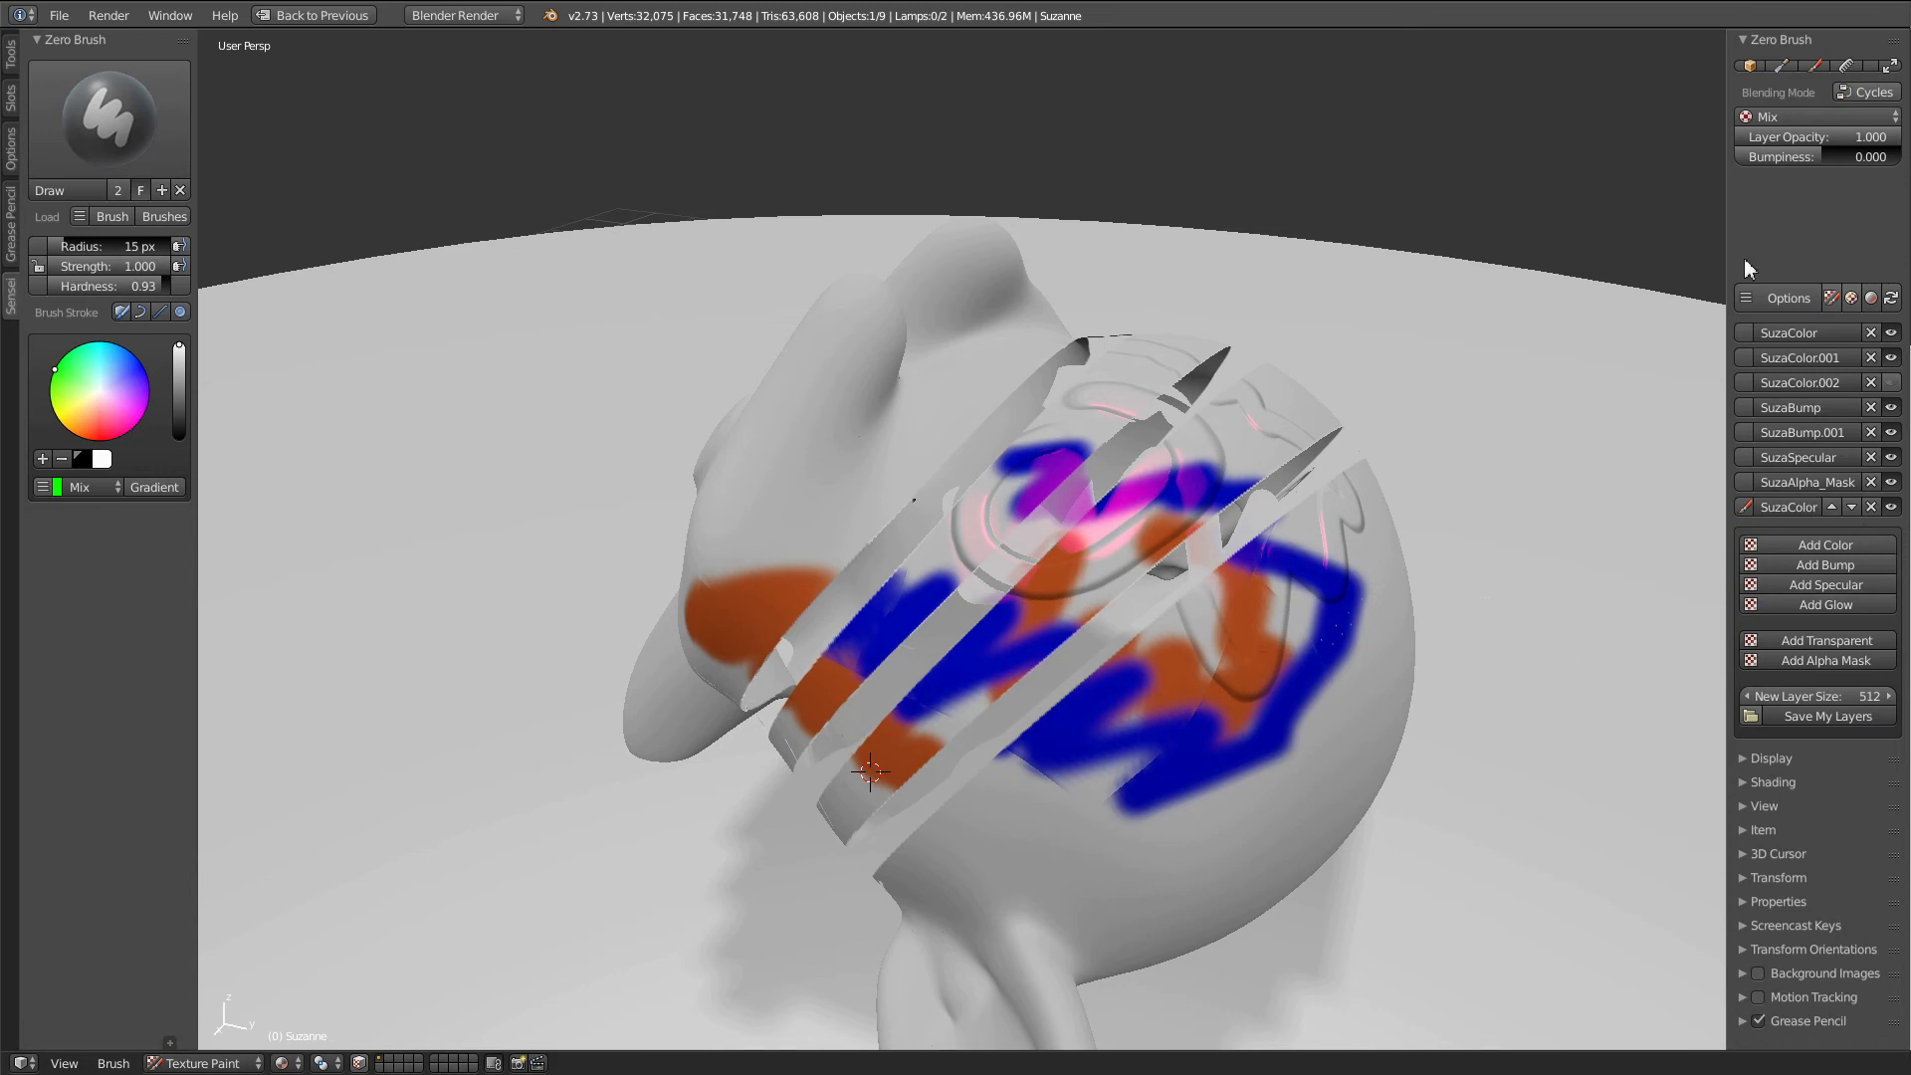
pyautogui.click(1793, 296)
pyautogui.moveTo(1726, 252); pyautogui.dragTo(1639, 254)
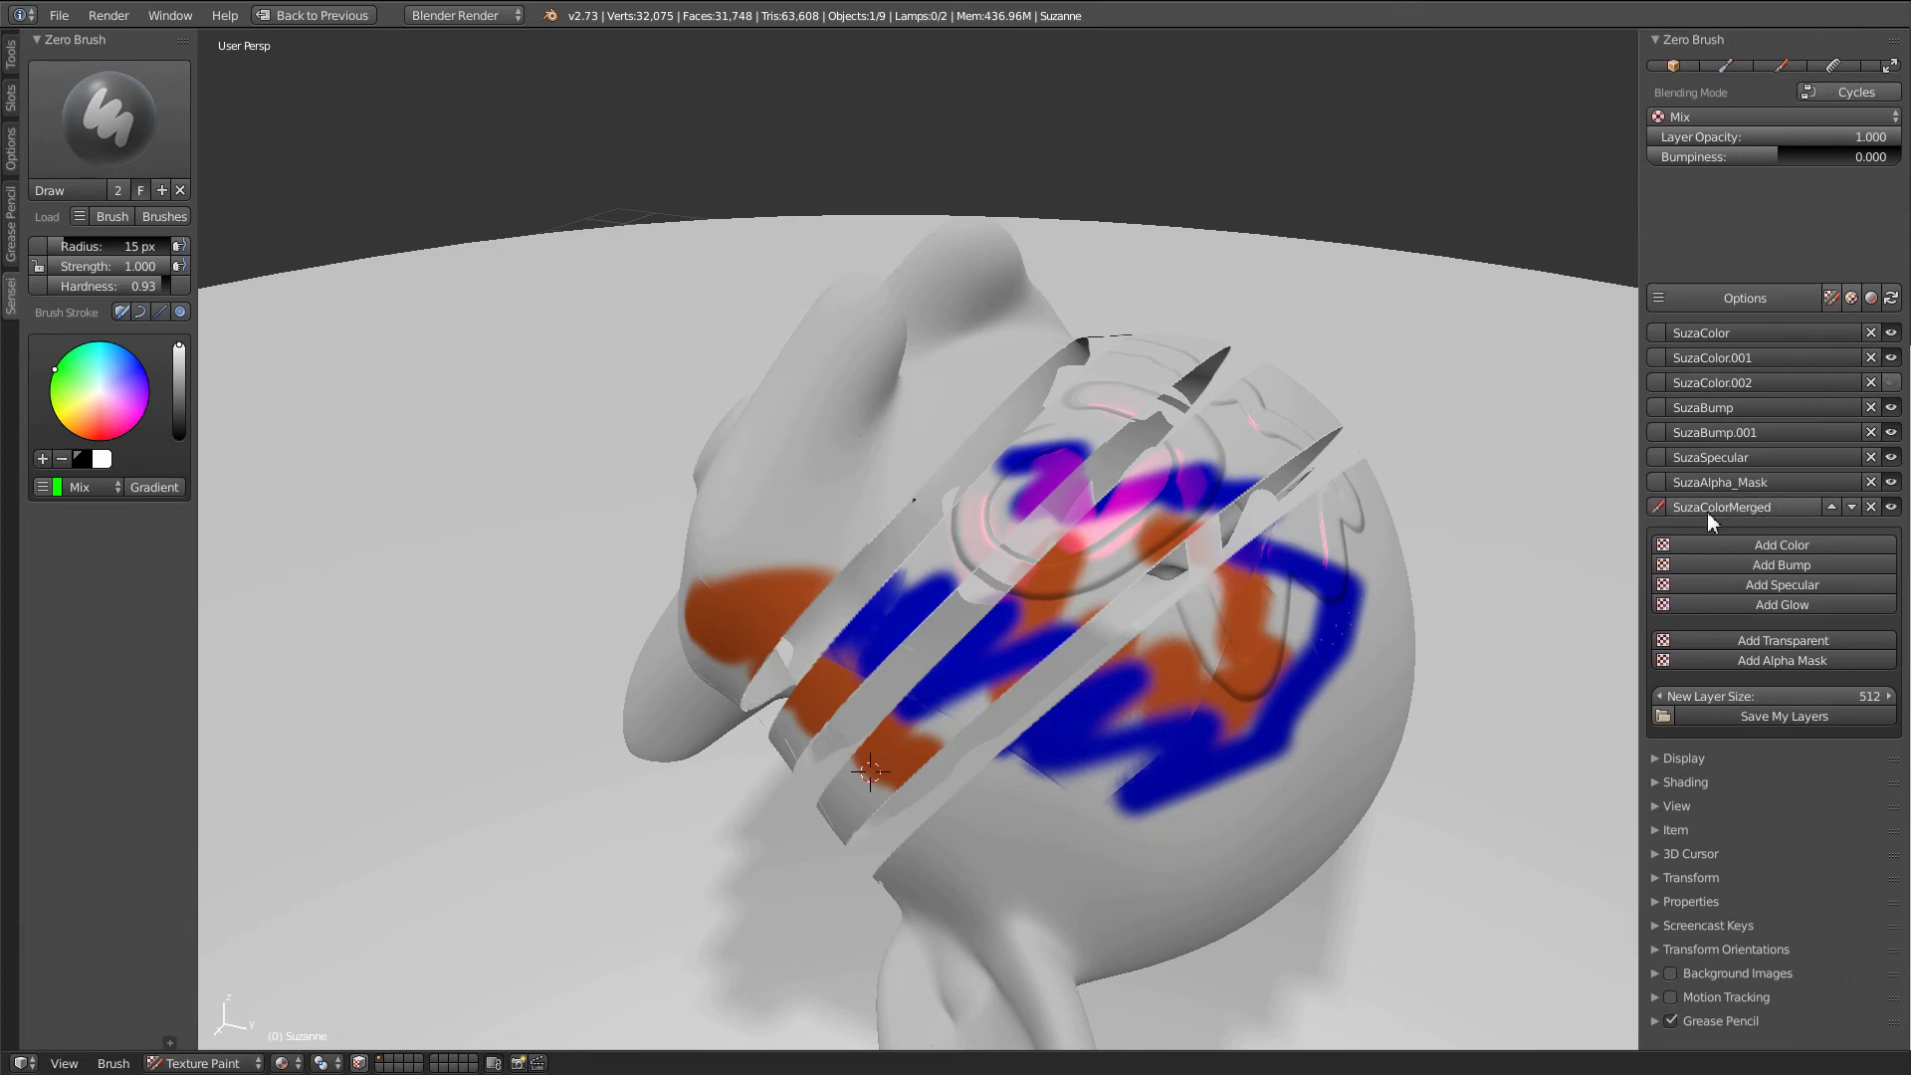
# Step: Toggle the SuzaColorMerged layer's visibility, hide SuzaColor and SuzaColor.001, and check the merged layer on its own
pyautogui.click(1893, 507)
pyautogui.click(1895, 508)
pyautogui.click(1895, 507)
pyautogui.click(1896, 508)
pyautogui.click(1895, 508)
pyautogui.click(1890, 382)
pyautogui.click(1891, 357)
pyautogui.click(1890, 332)
pyautogui.click(1893, 508)
pyautogui.click(1893, 508)
pyautogui.click(1893, 507)
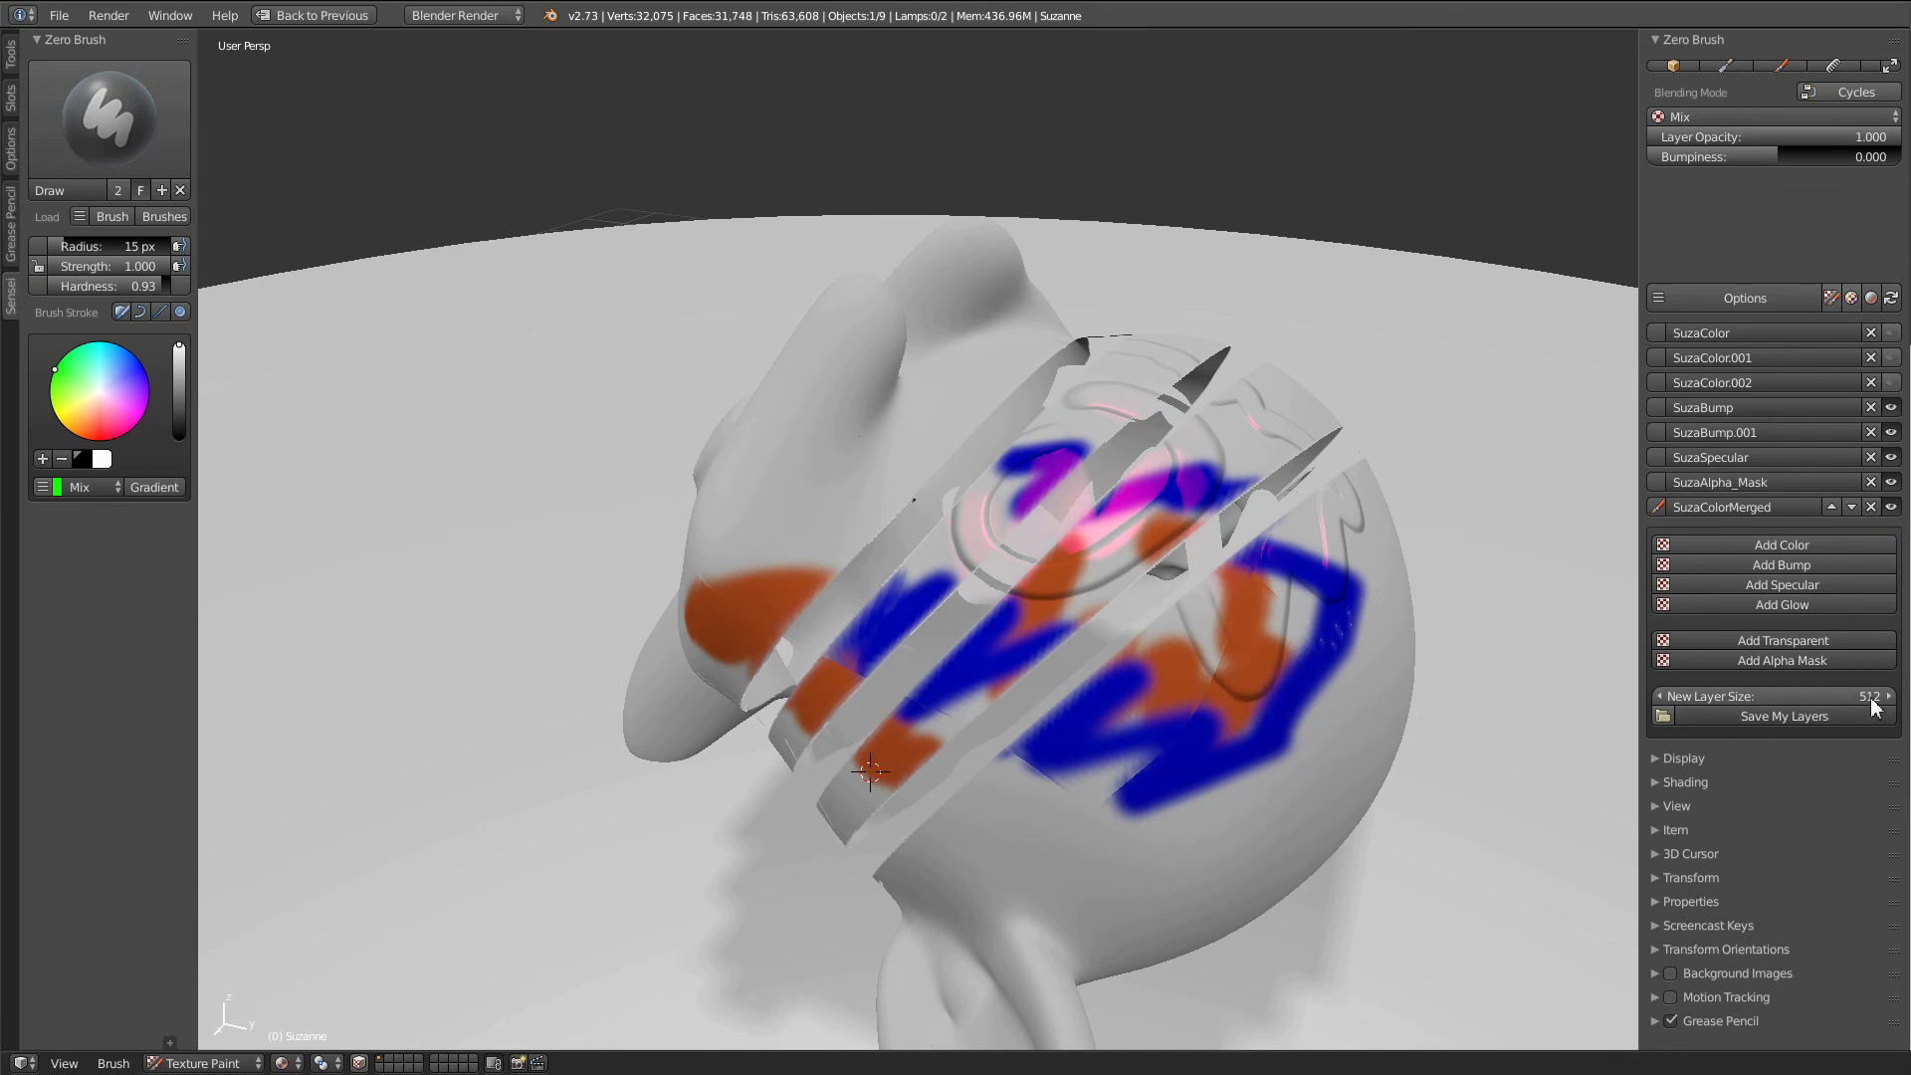
# Step: Compare SuzaColorMerged with SuzaColor and SuzaColor.001 by alternating their visibility, leaving all three shown
pyautogui.click(1891, 506)
pyautogui.click(1890, 357)
pyautogui.click(1891, 332)
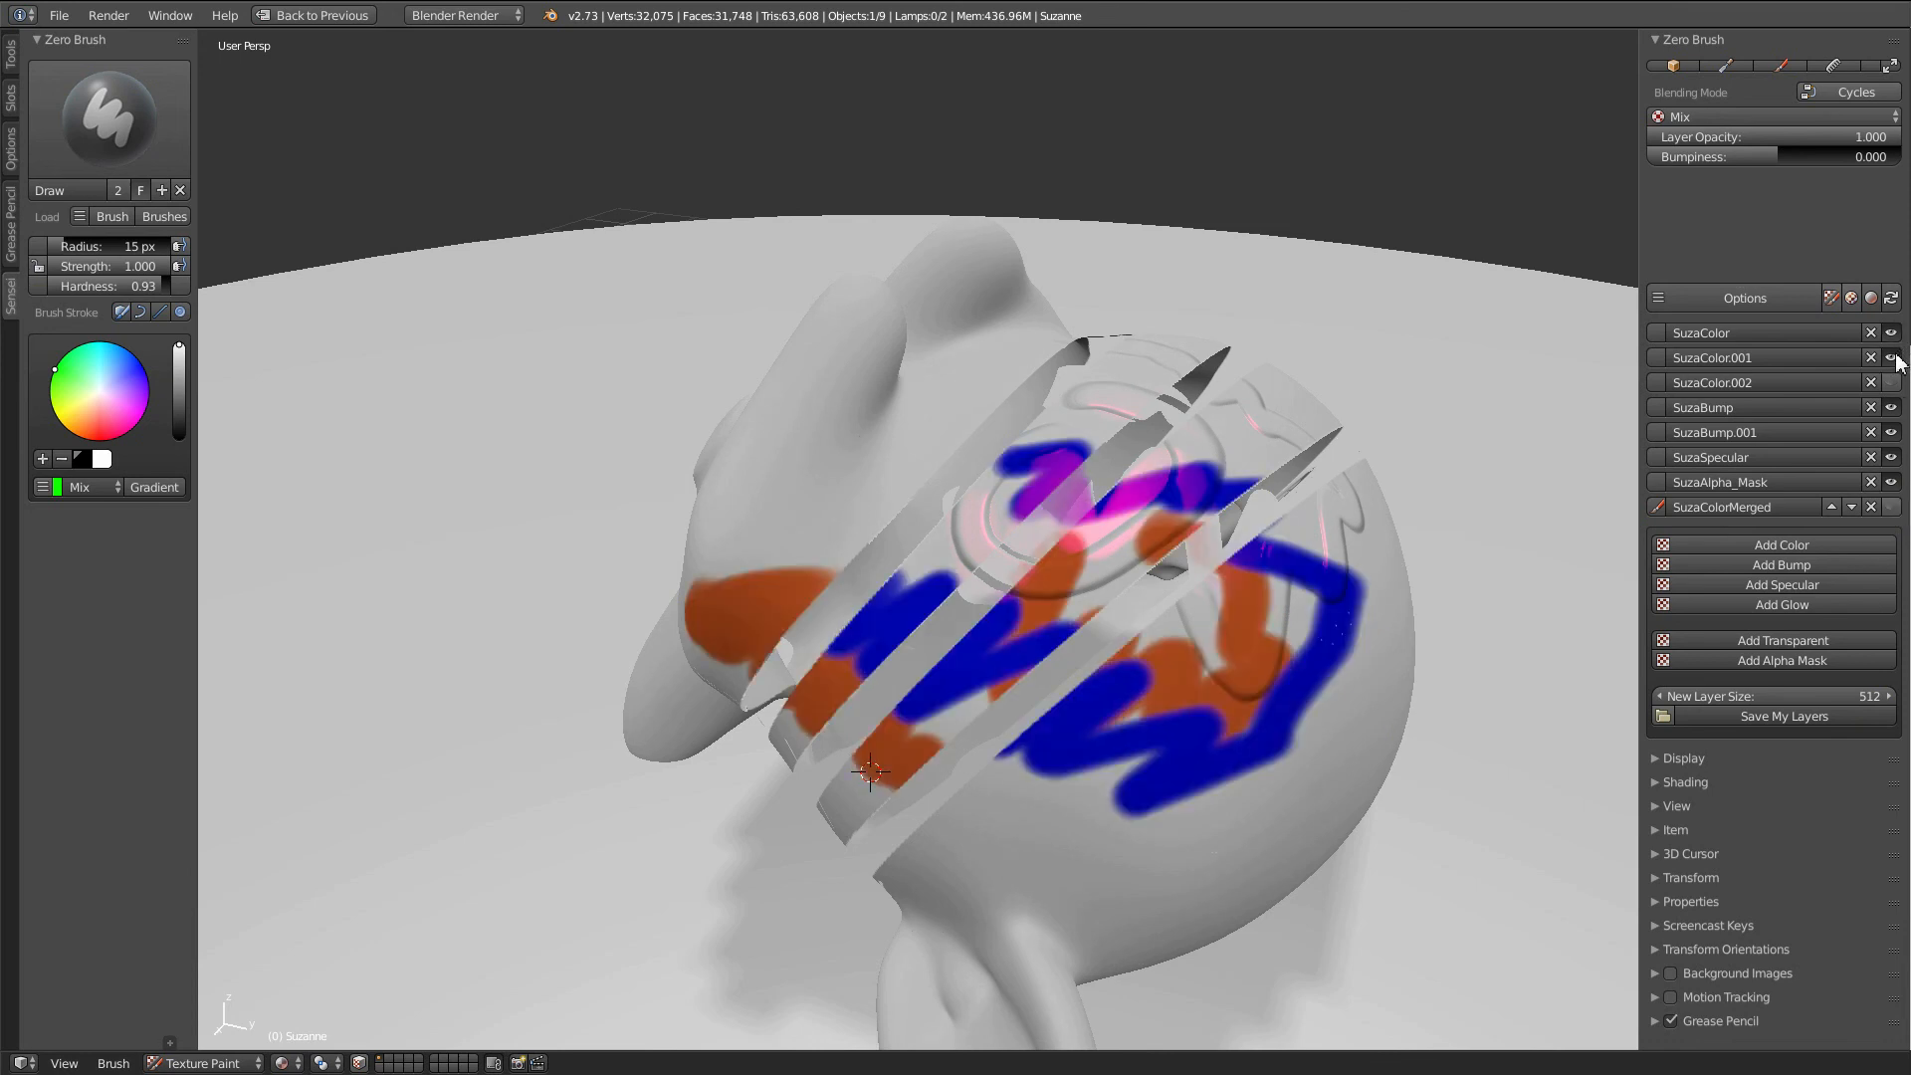
pyautogui.click(1891, 357)
pyautogui.click(1890, 332)
pyautogui.click(1890, 358)
pyautogui.click(1891, 332)
pyautogui.click(1891, 508)
# Step: Preview the painted head in Cycles from several angles and return to Blender Render
pyautogui.moveTo(1247, 632); pyautogui.dragTo(1283, 640, button='middle')
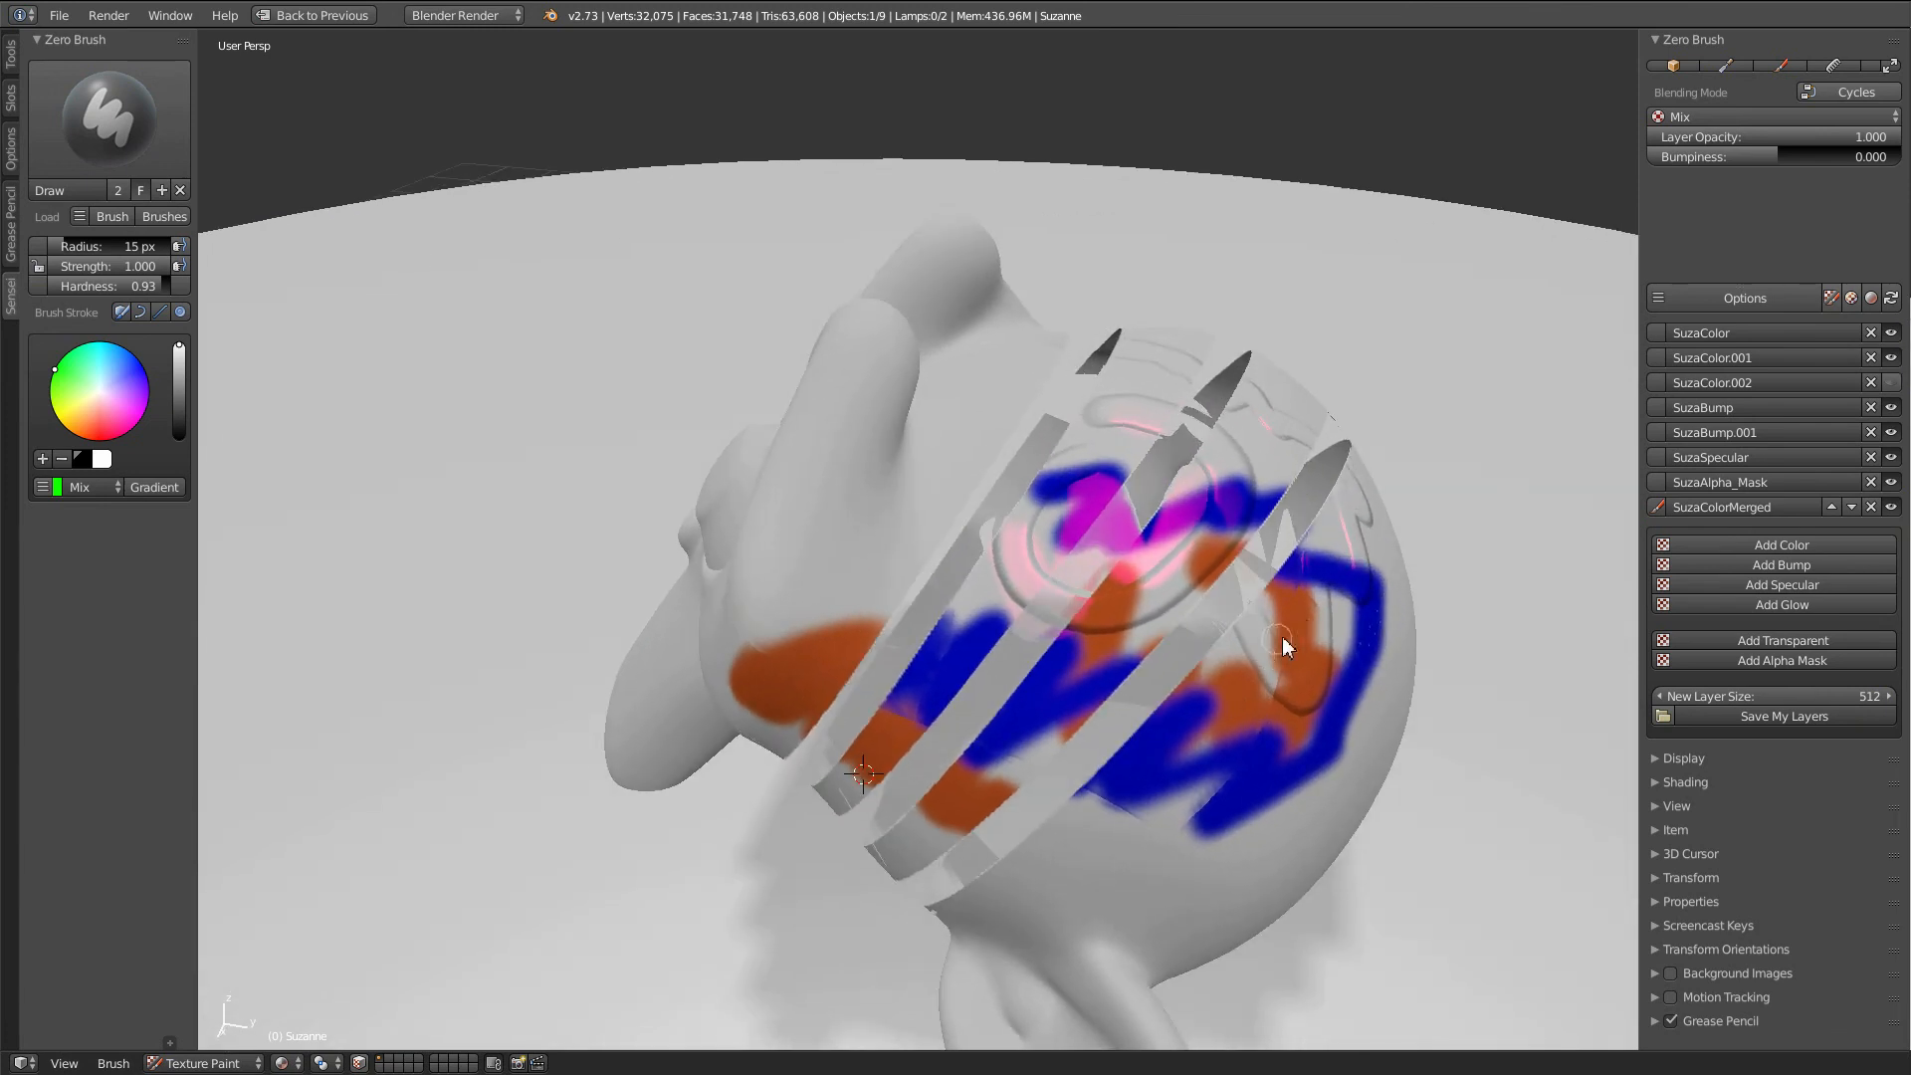
pyautogui.click(1864, 96)
pyautogui.moveTo(1489, 519); pyautogui.dragTo(1469, 525, button='middle')
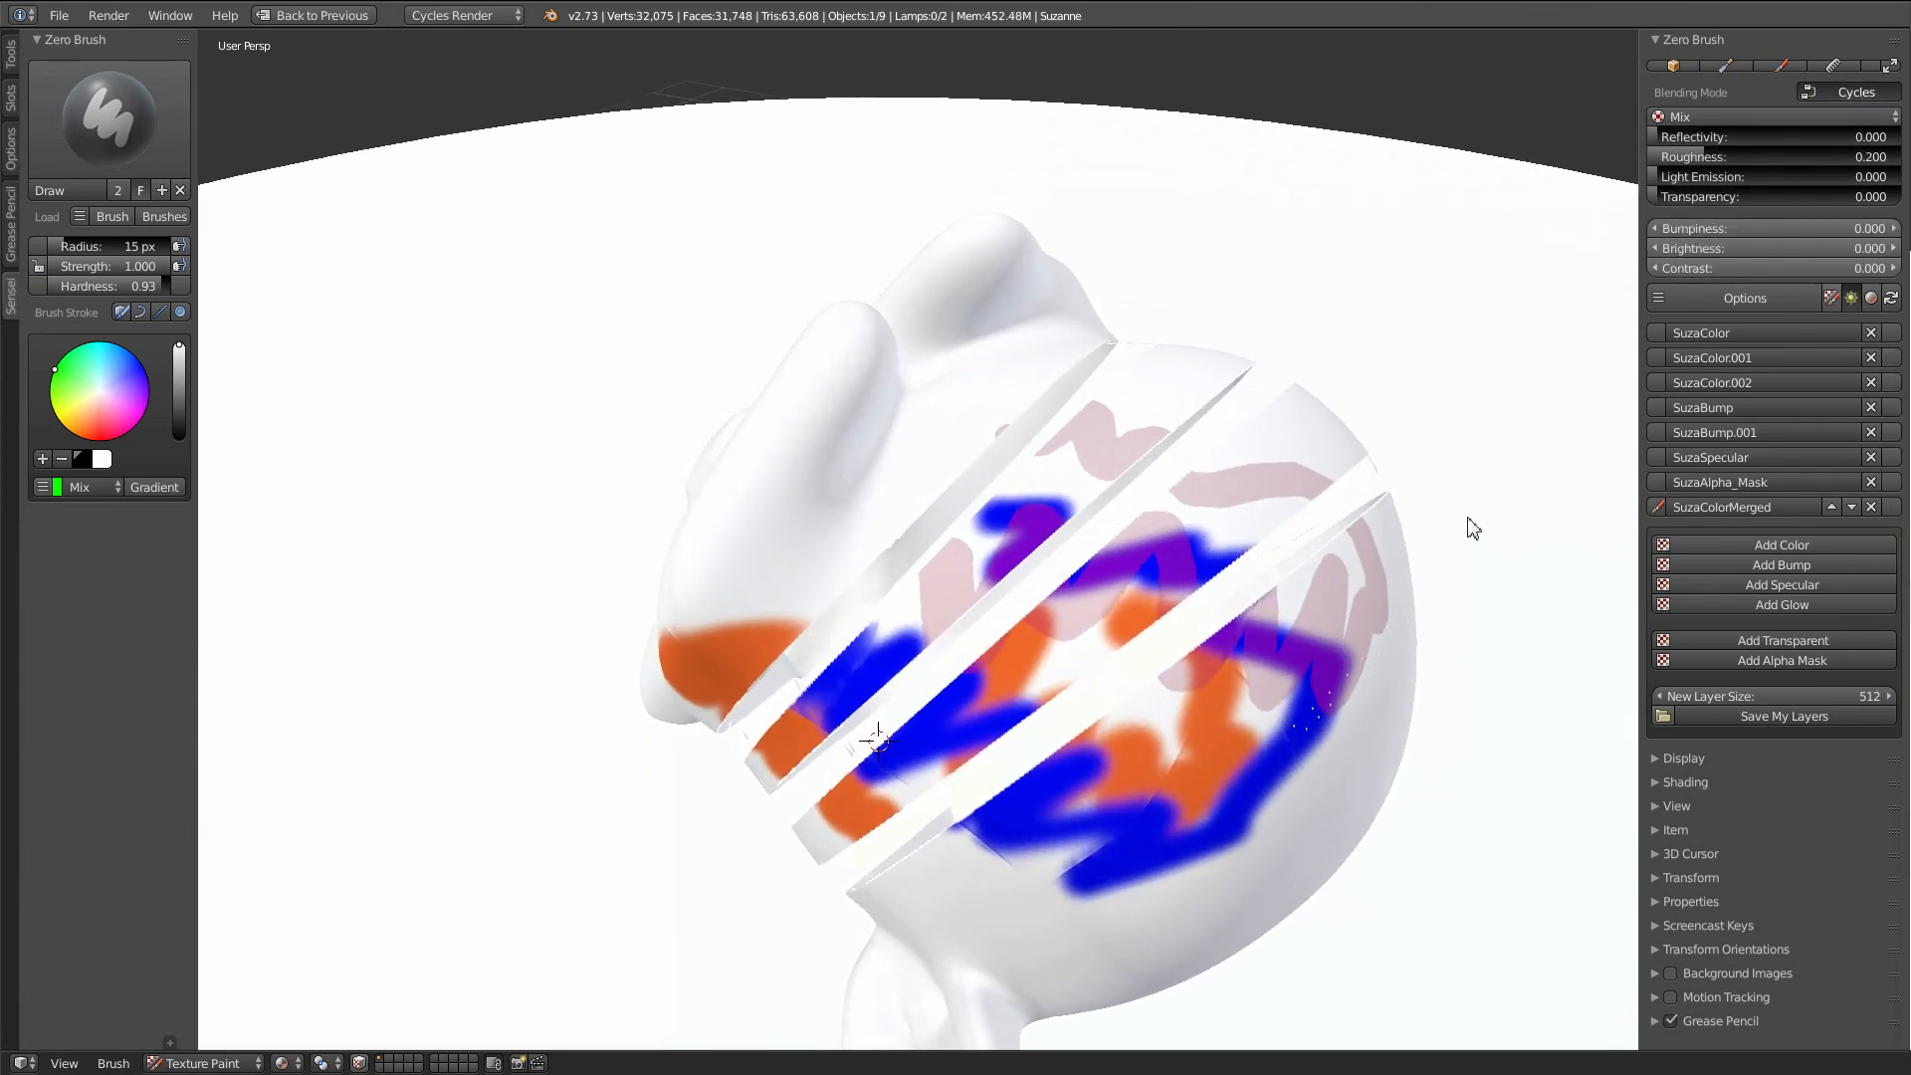
pyautogui.scroll(-3, 1379, 704)
pyautogui.scroll(1, 1338, 684)
pyautogui.moveTo(1332, 681)
pyautogui.mouseDown(button='middle')
pyautogui.moveTo(1234, 673)
pyautogui.moveTo(1493, 619)
pyautogui.mouseUp(button='middle')
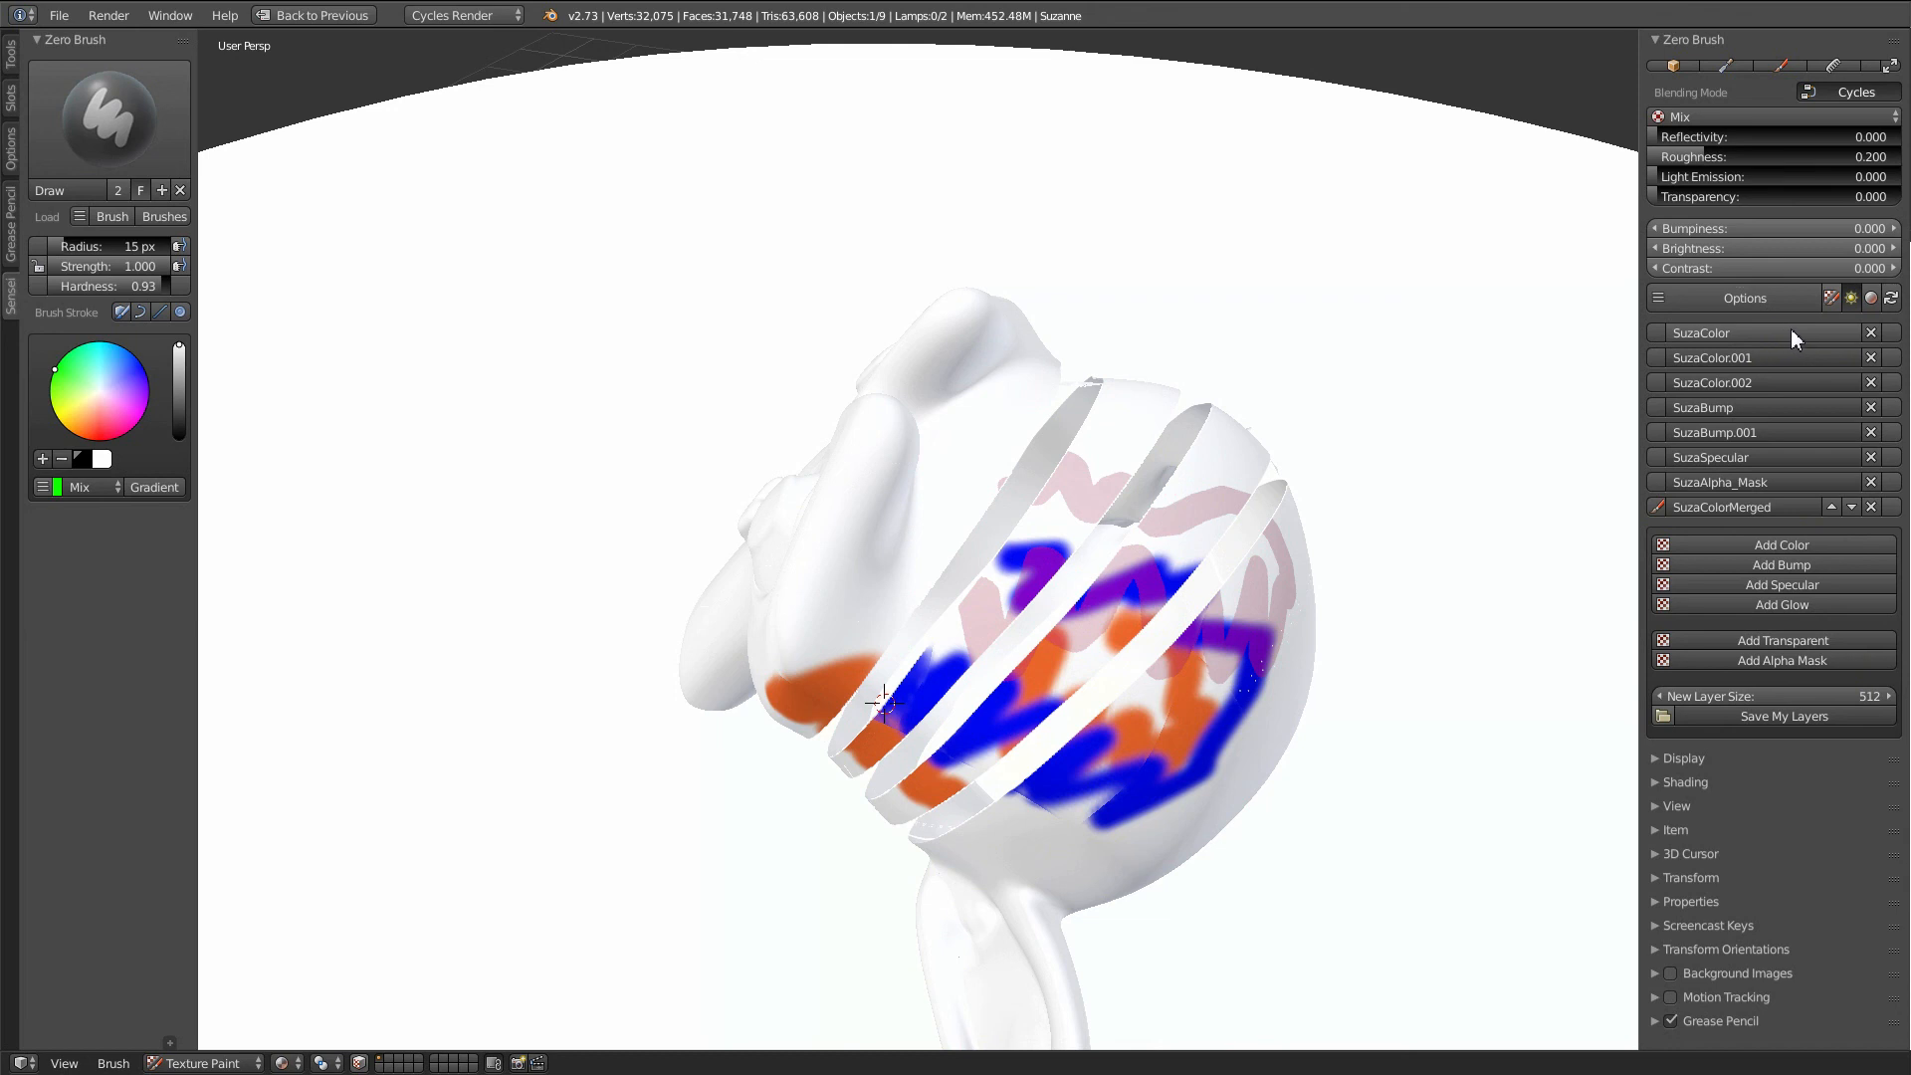
pyautogui.moveTo(1573, 467); pyautogui.dragTo(1510, 567, button='middle')
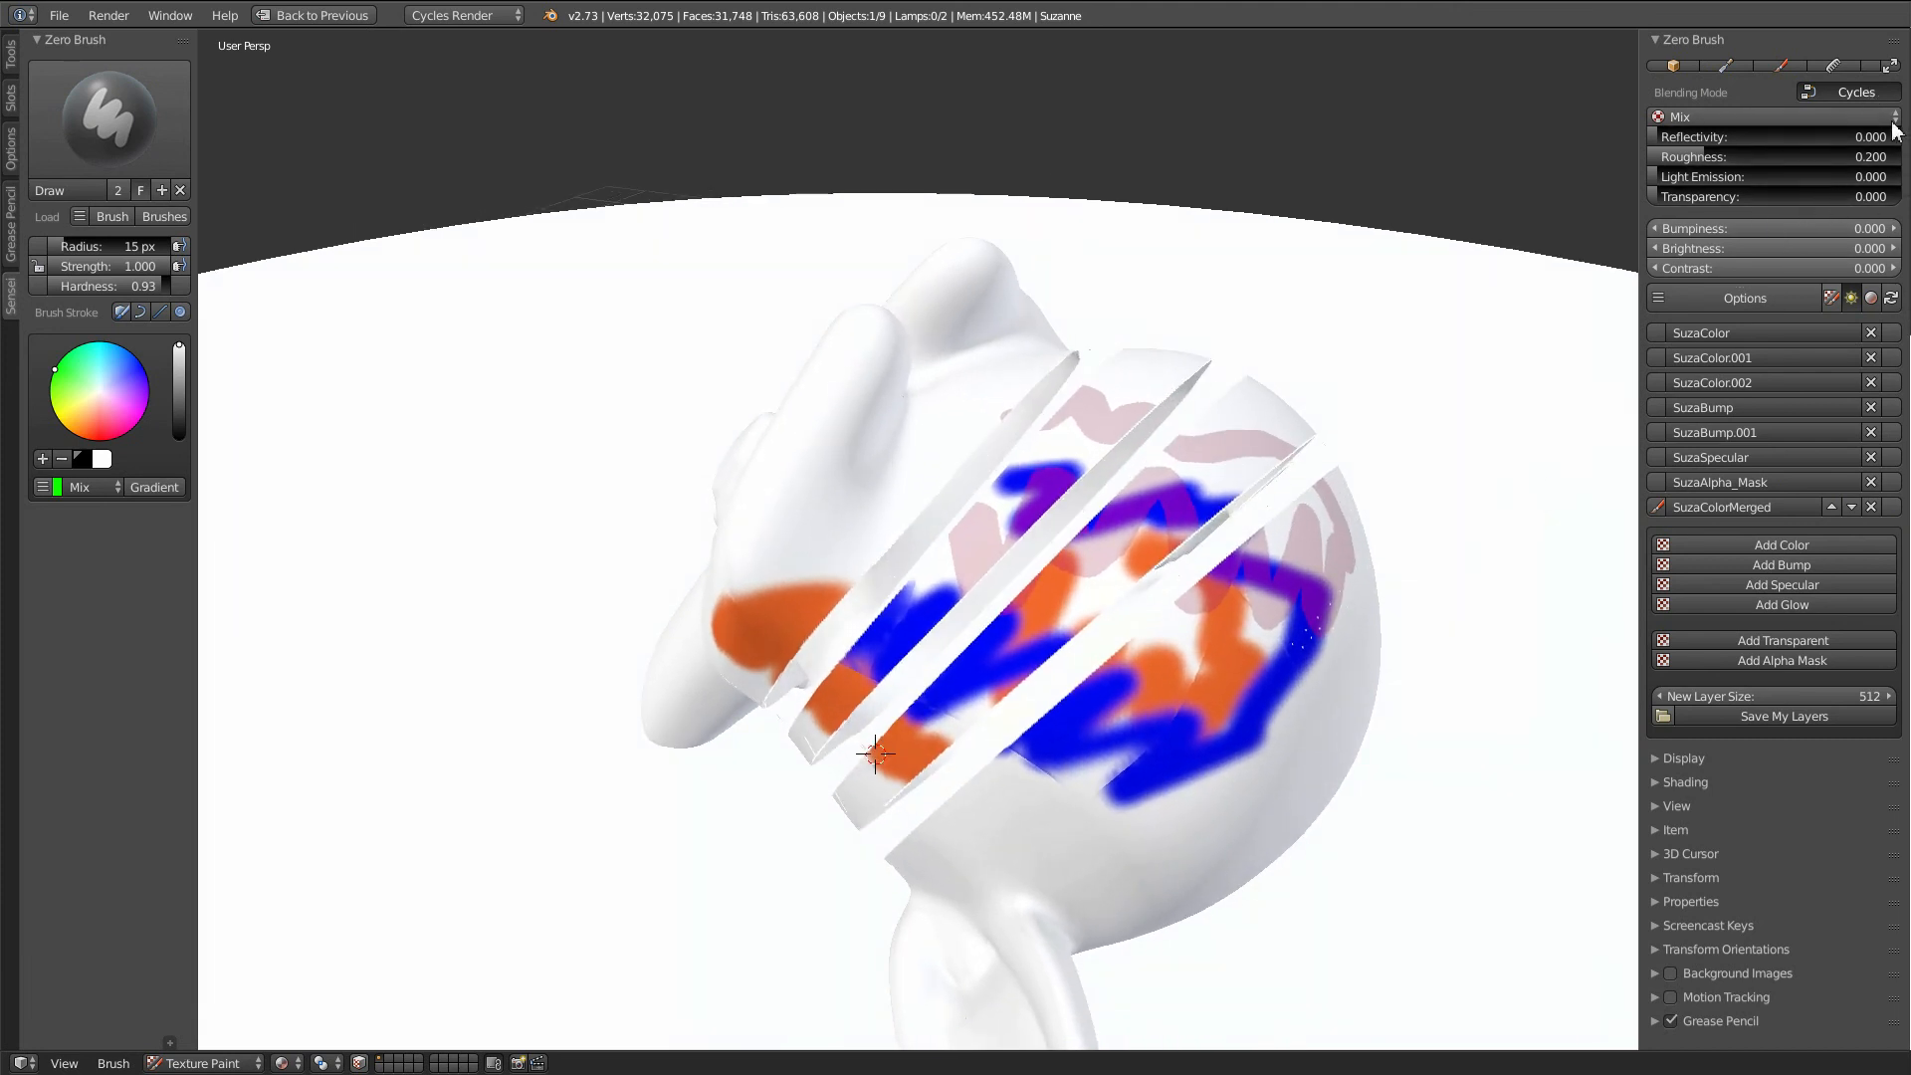
pyautogui.click(1861, 93)
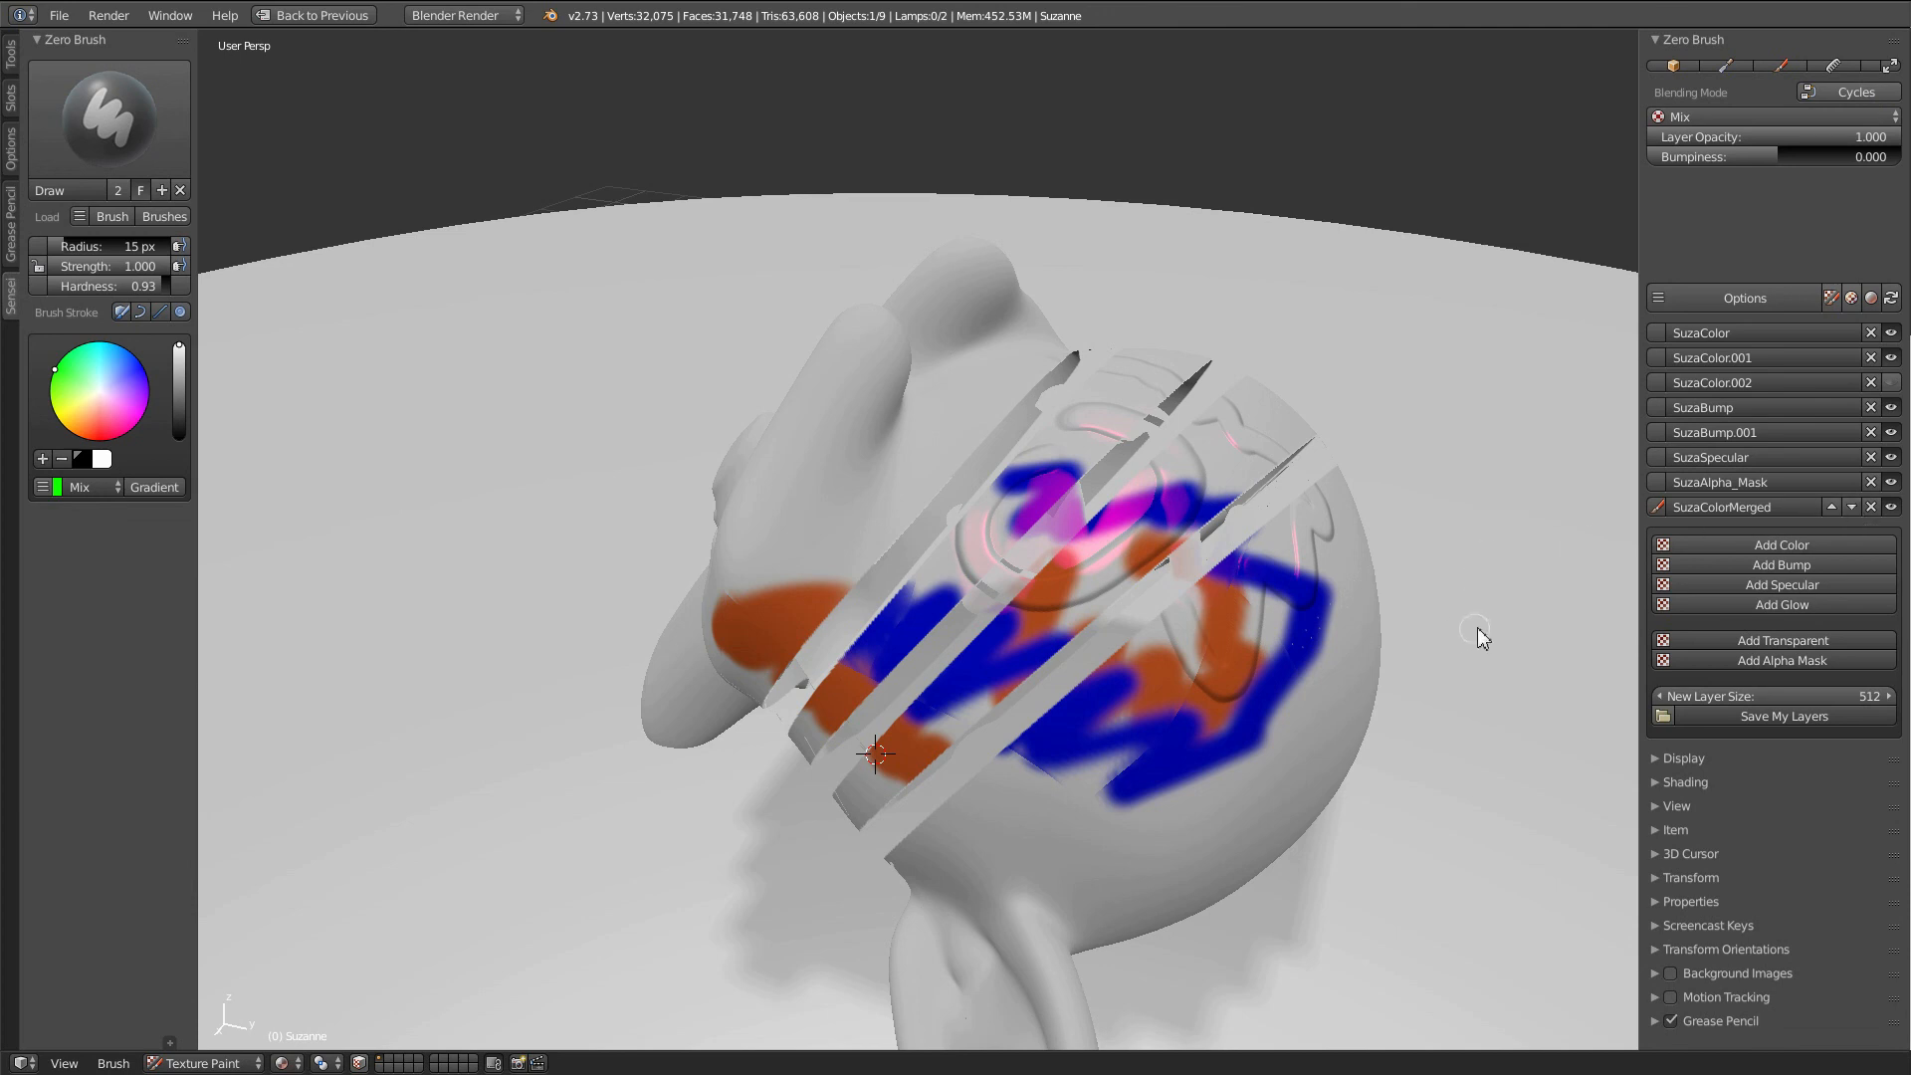
pyautogui.moveTo(1496, 611); pyautogui.dragTo(1529, 607, button='middle')
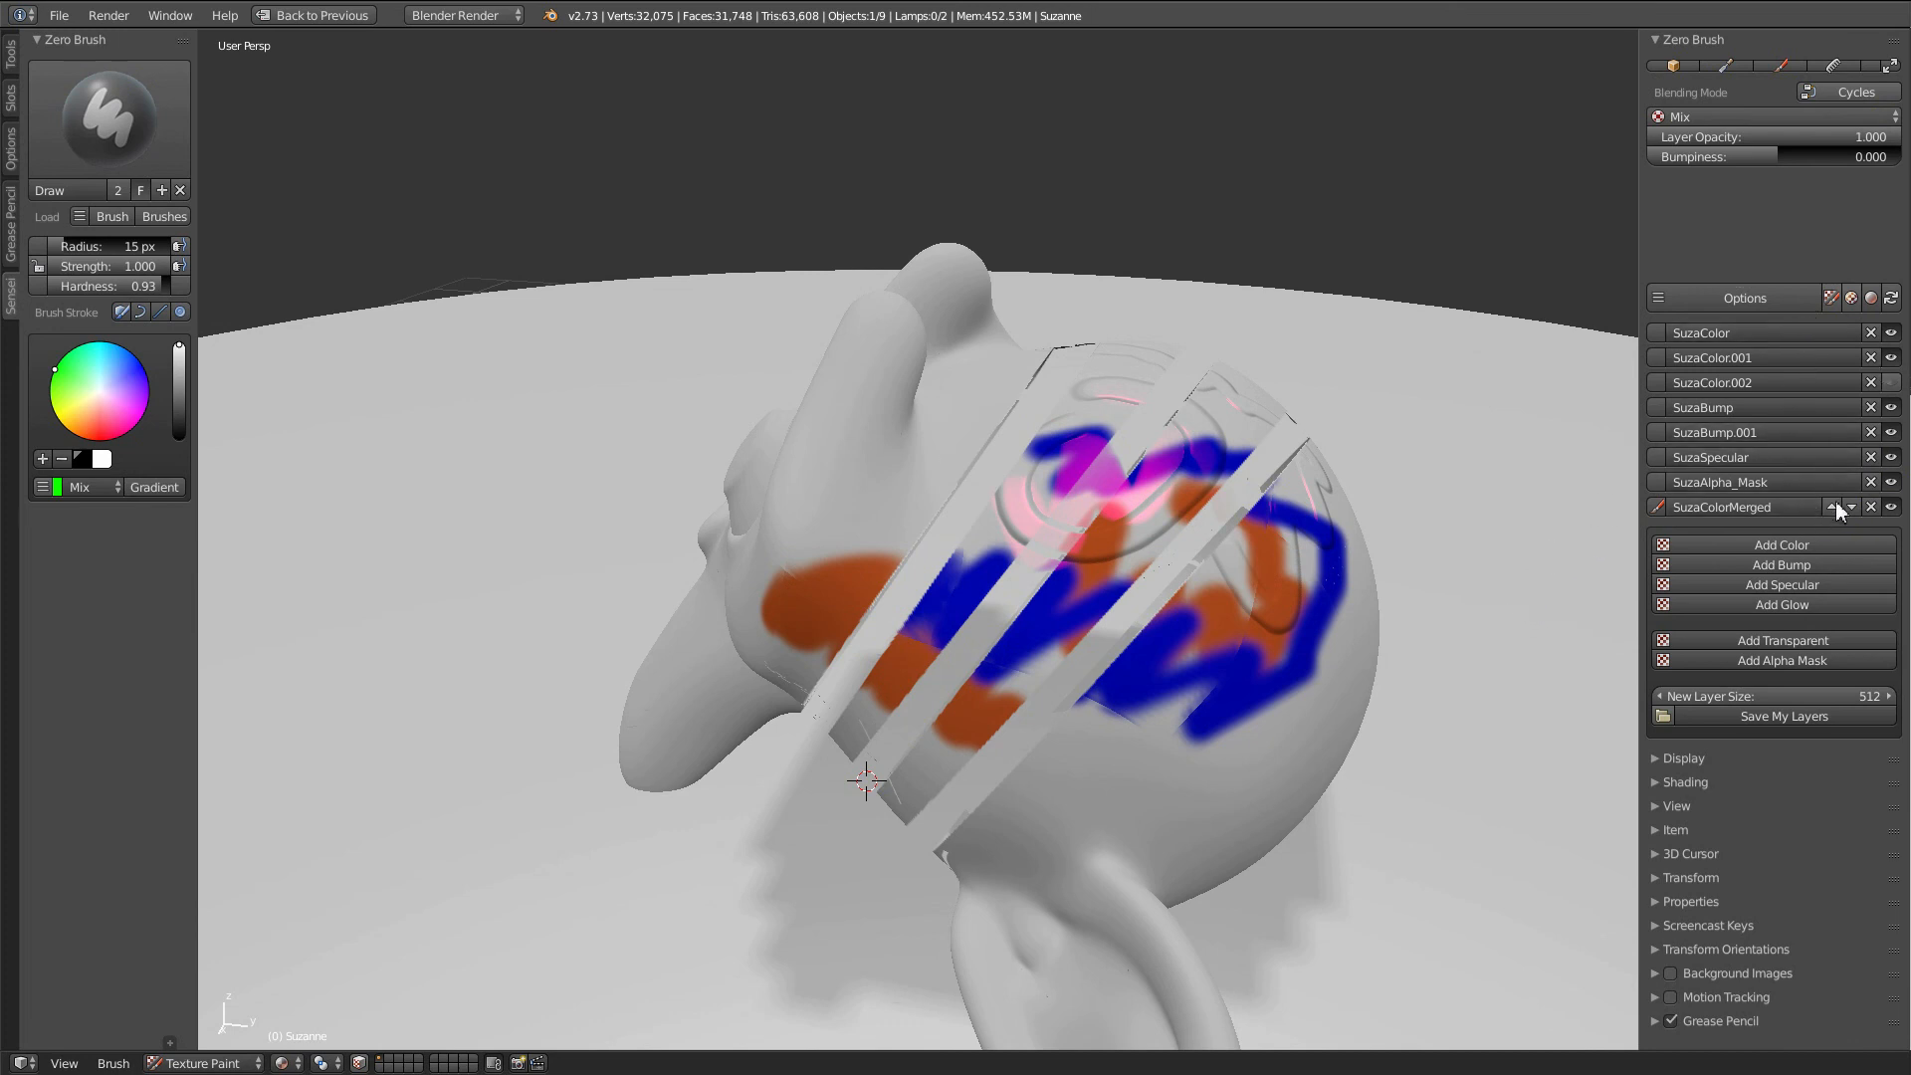
# Step: Hide and show SuzaColor.001 and SuzaColor in turn to check them against the merged layer
pyautogui.click(1893, 356)
pyautogui.click(1893, 356)
pyautogui.click(1894, 334)
pyautogui.click(1894, 334)
# Step: Make SuzaColor.001 the active paint layer and open the Zero Brush options
pyautogui.click(1662, 361)
pyautogui.moveTo(1825, 135)
pyautogui.mouseDown()
pyautogui.moveTo(1721, 141)
pyautogui.moveTo(1836, 138)
pyautogui.mouseUp()
pyautogui.moveTo(1098, 553); pyautogui.dragTo(1313, 572, button='middle')
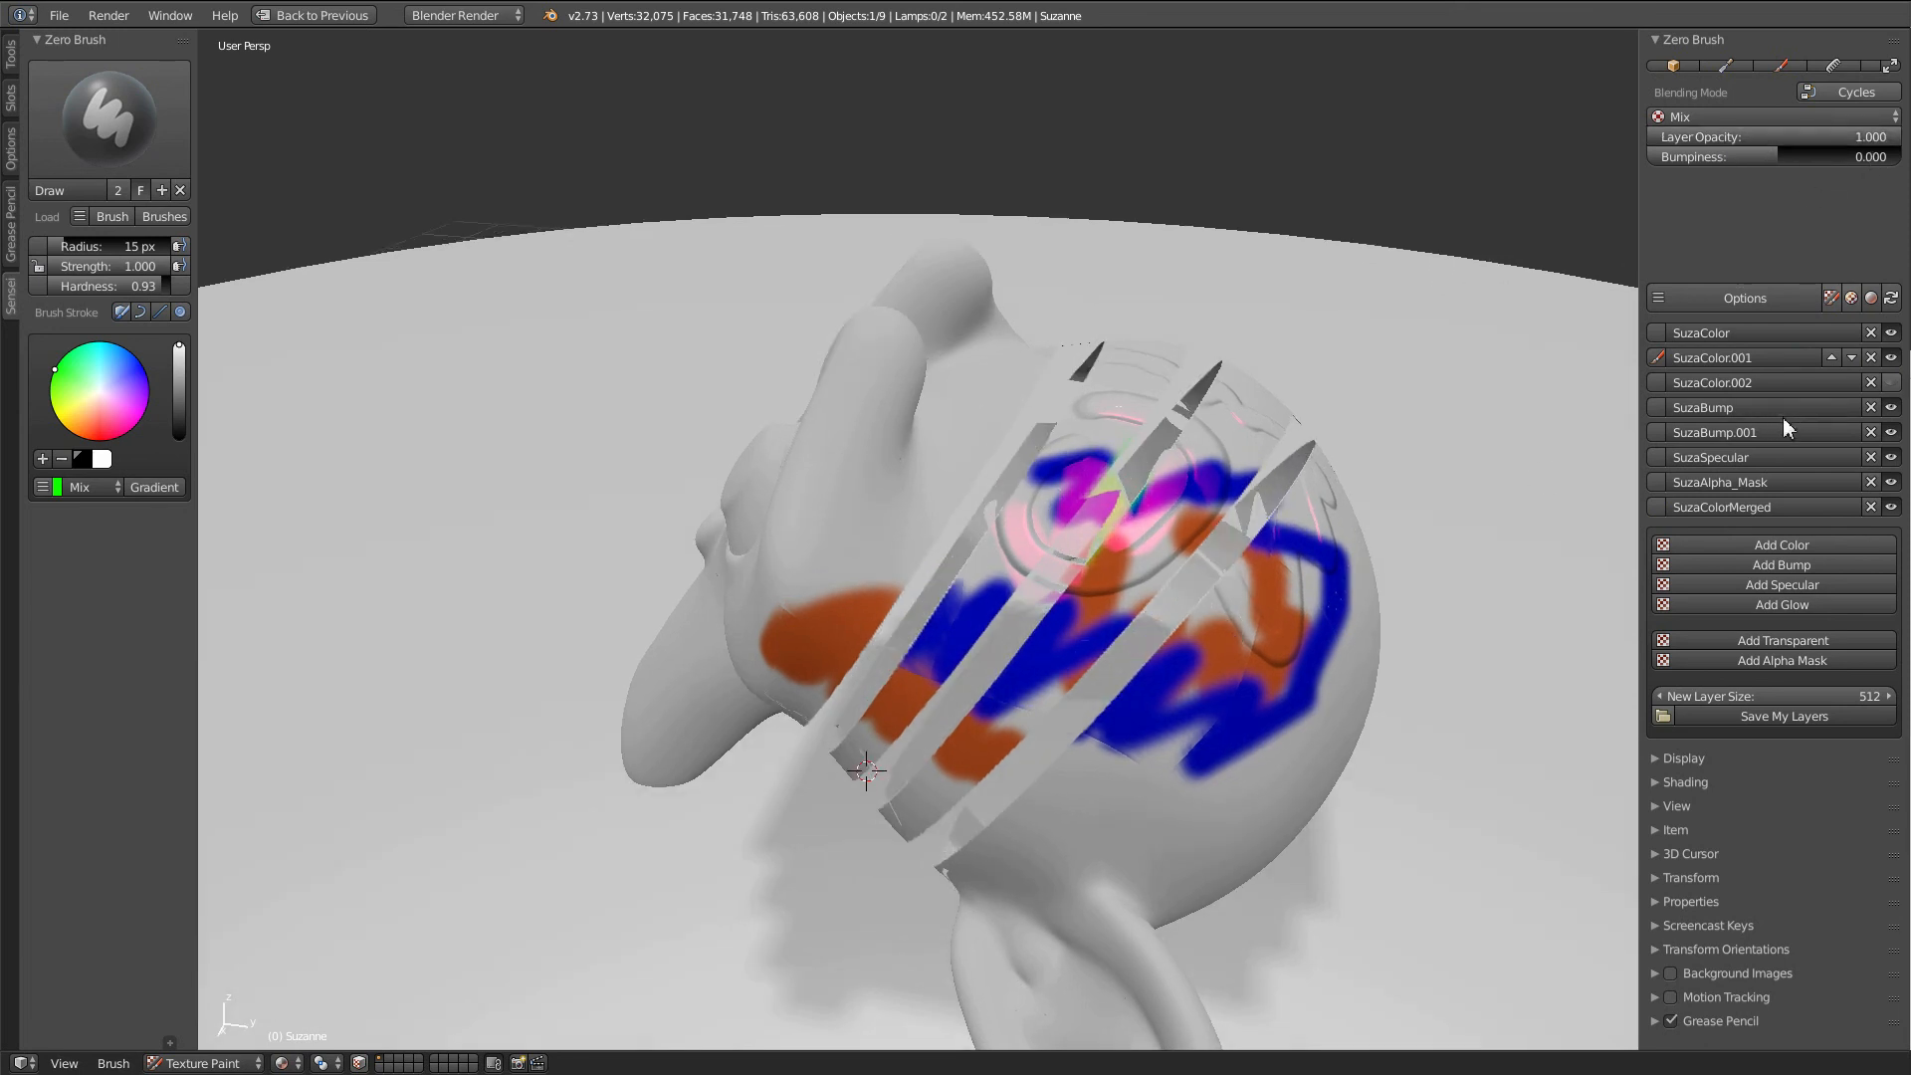
pyautogui.click(1789, 295)
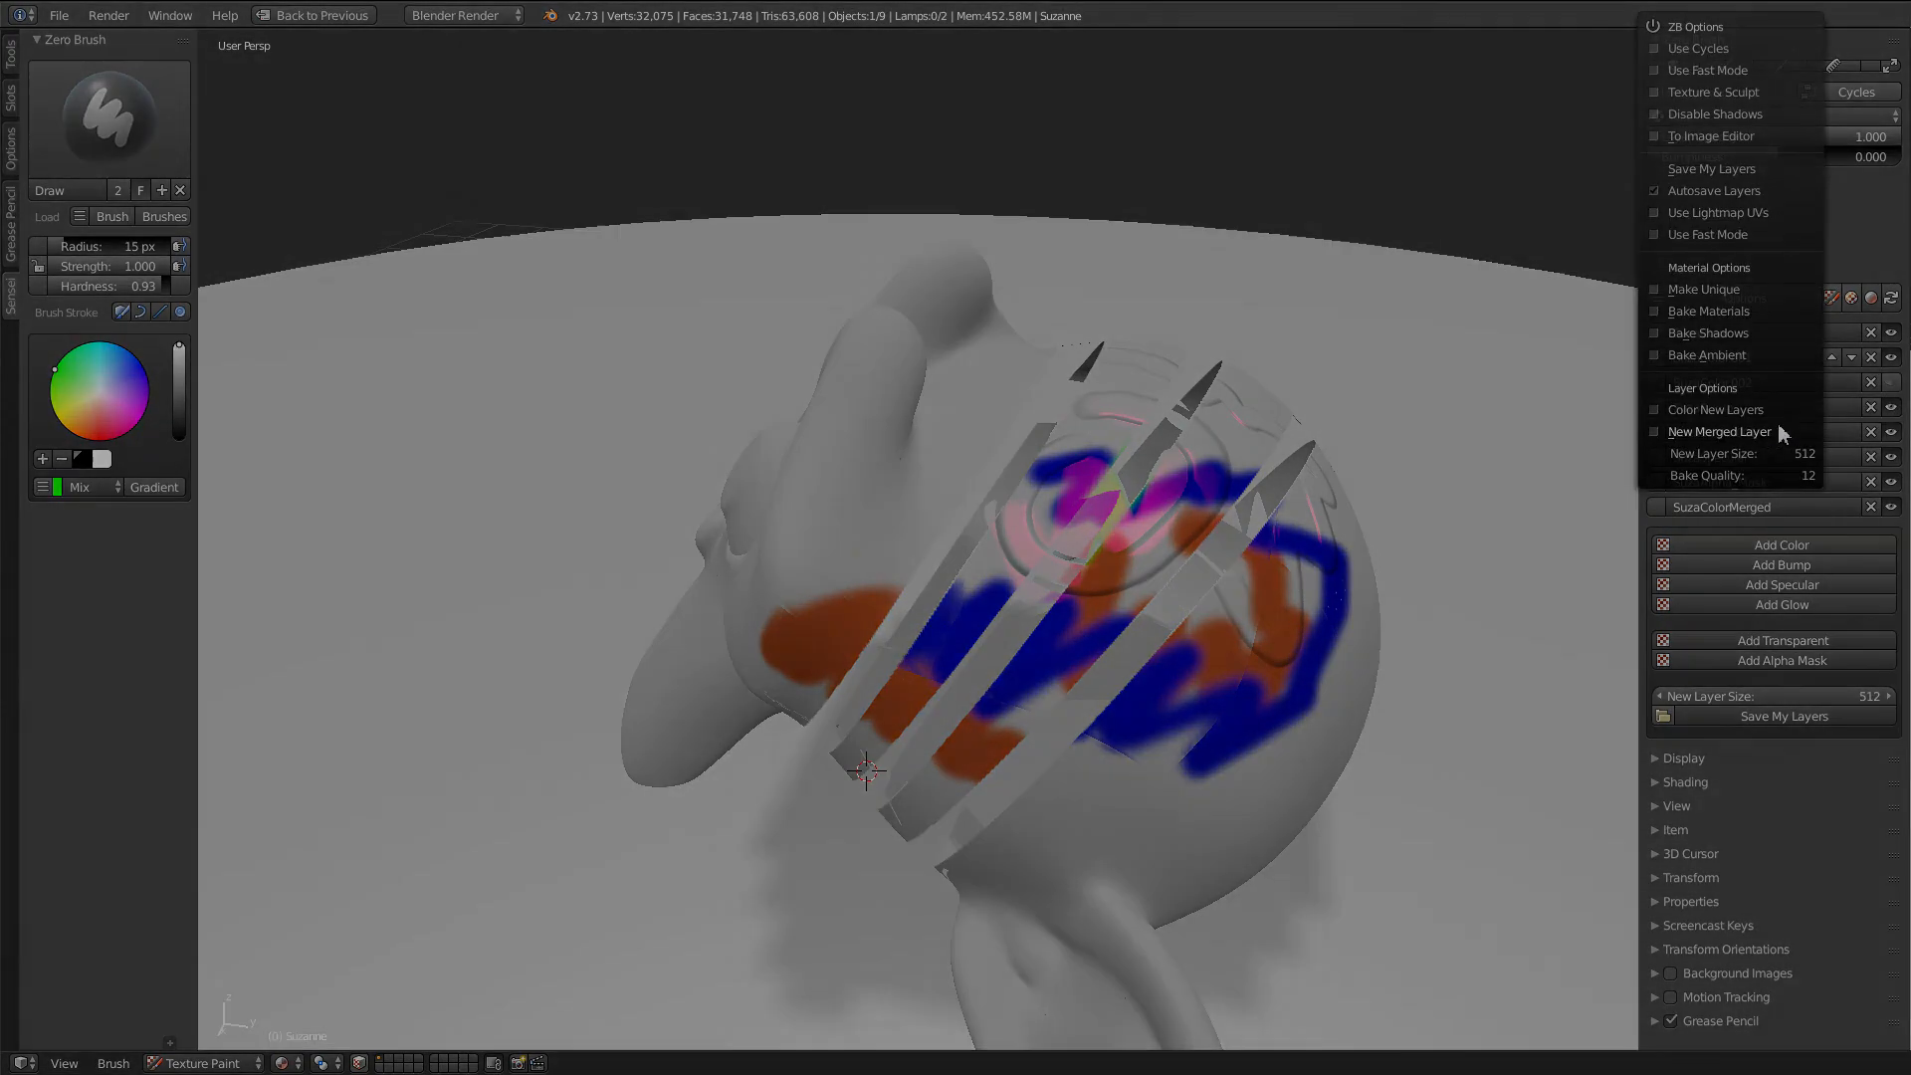